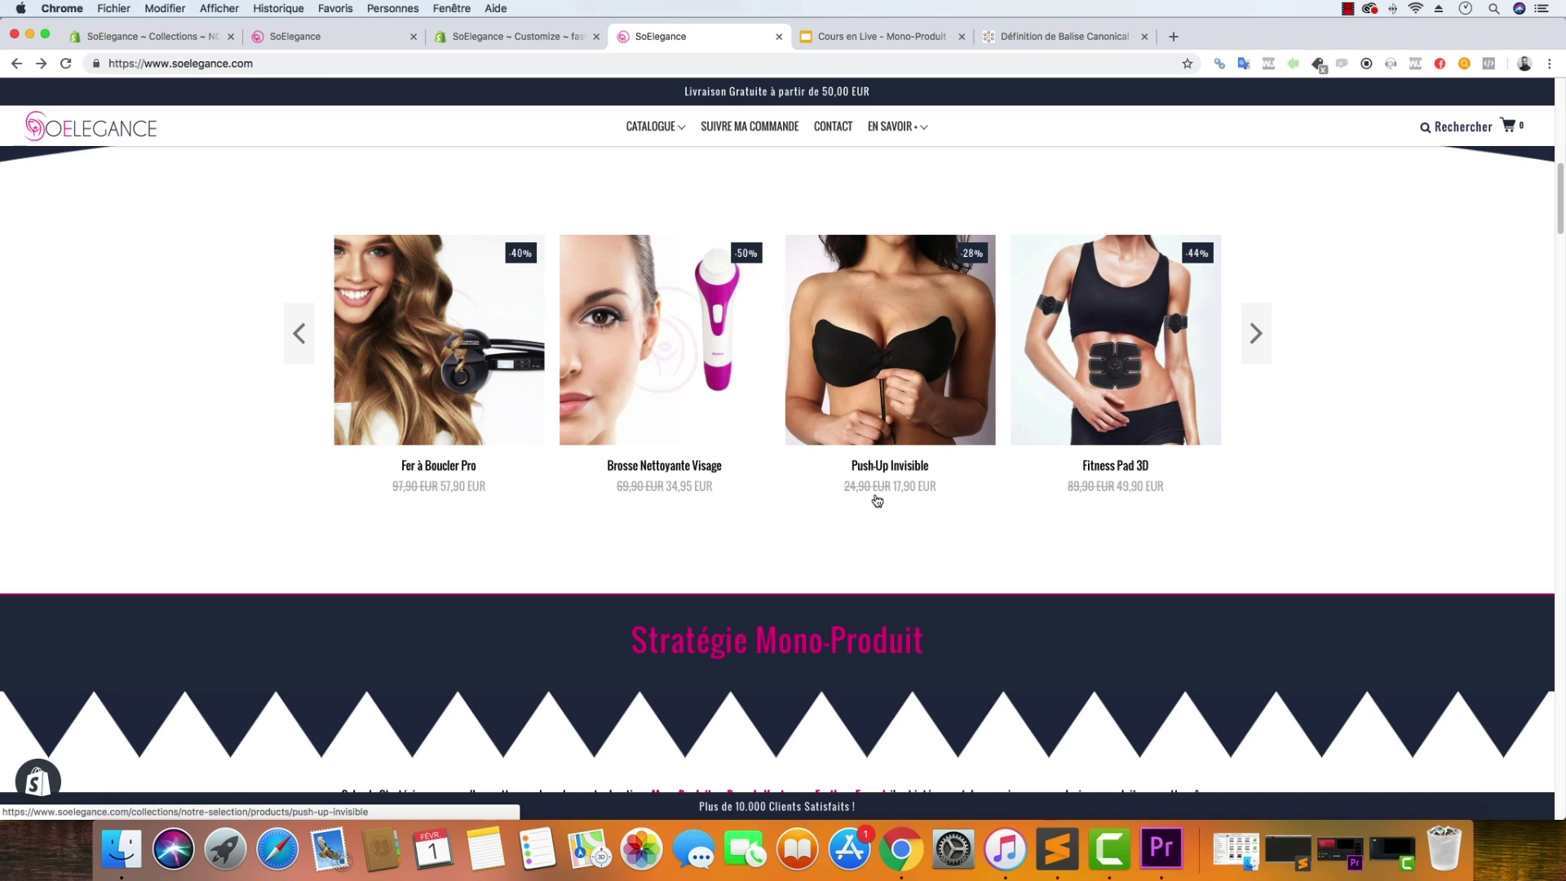
Open the Fer à Boucler Pro product page from the Notre Sélection section of the SoElegance home page.
scroll(872, 521, "up", 10)
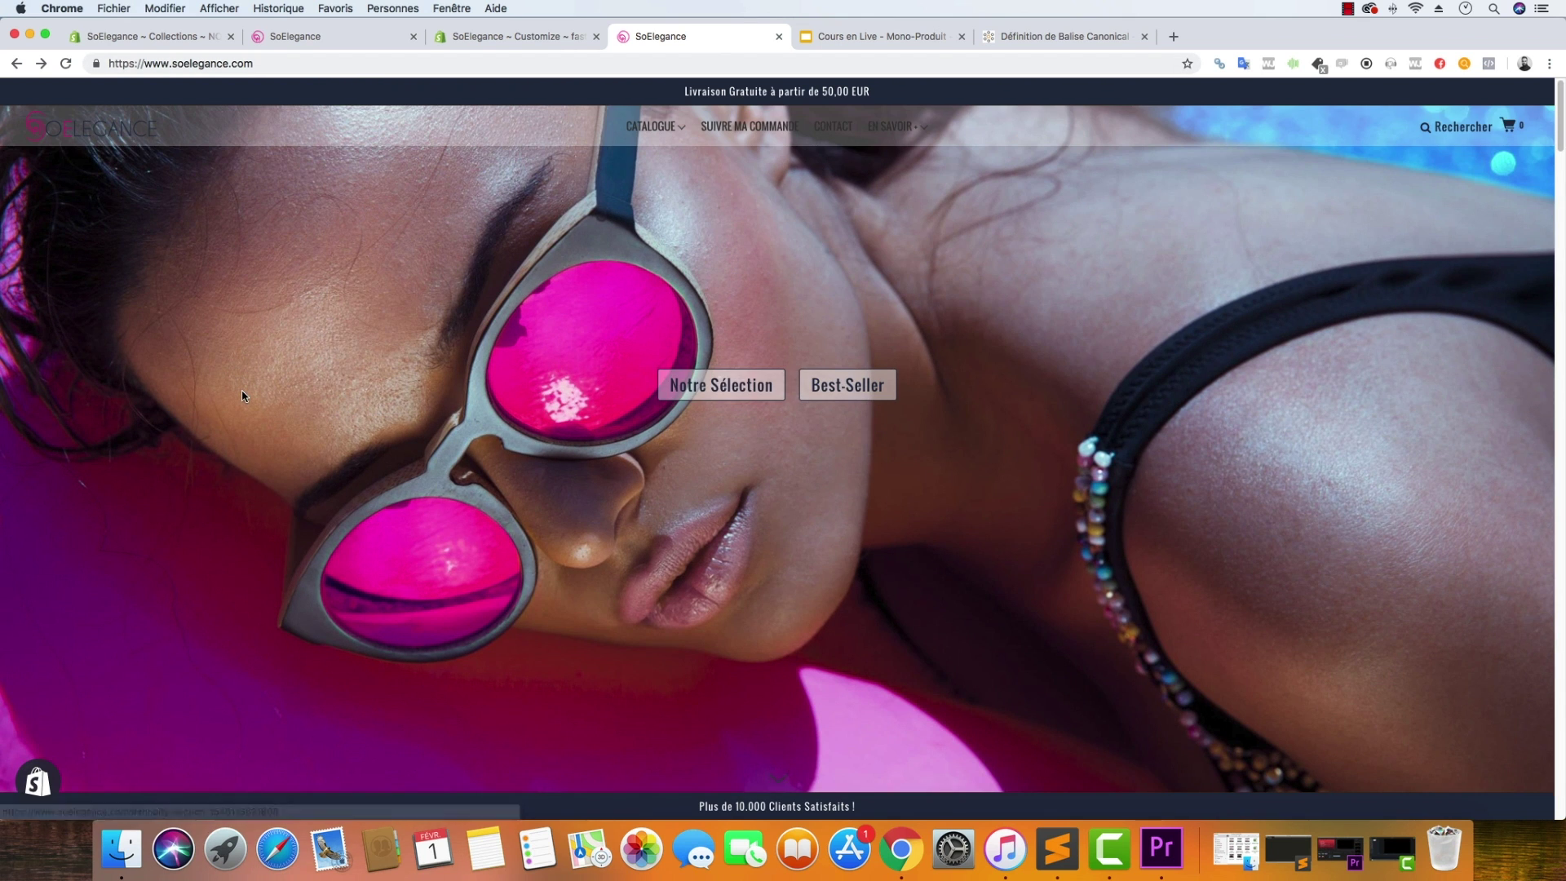
left_click(677, 390)
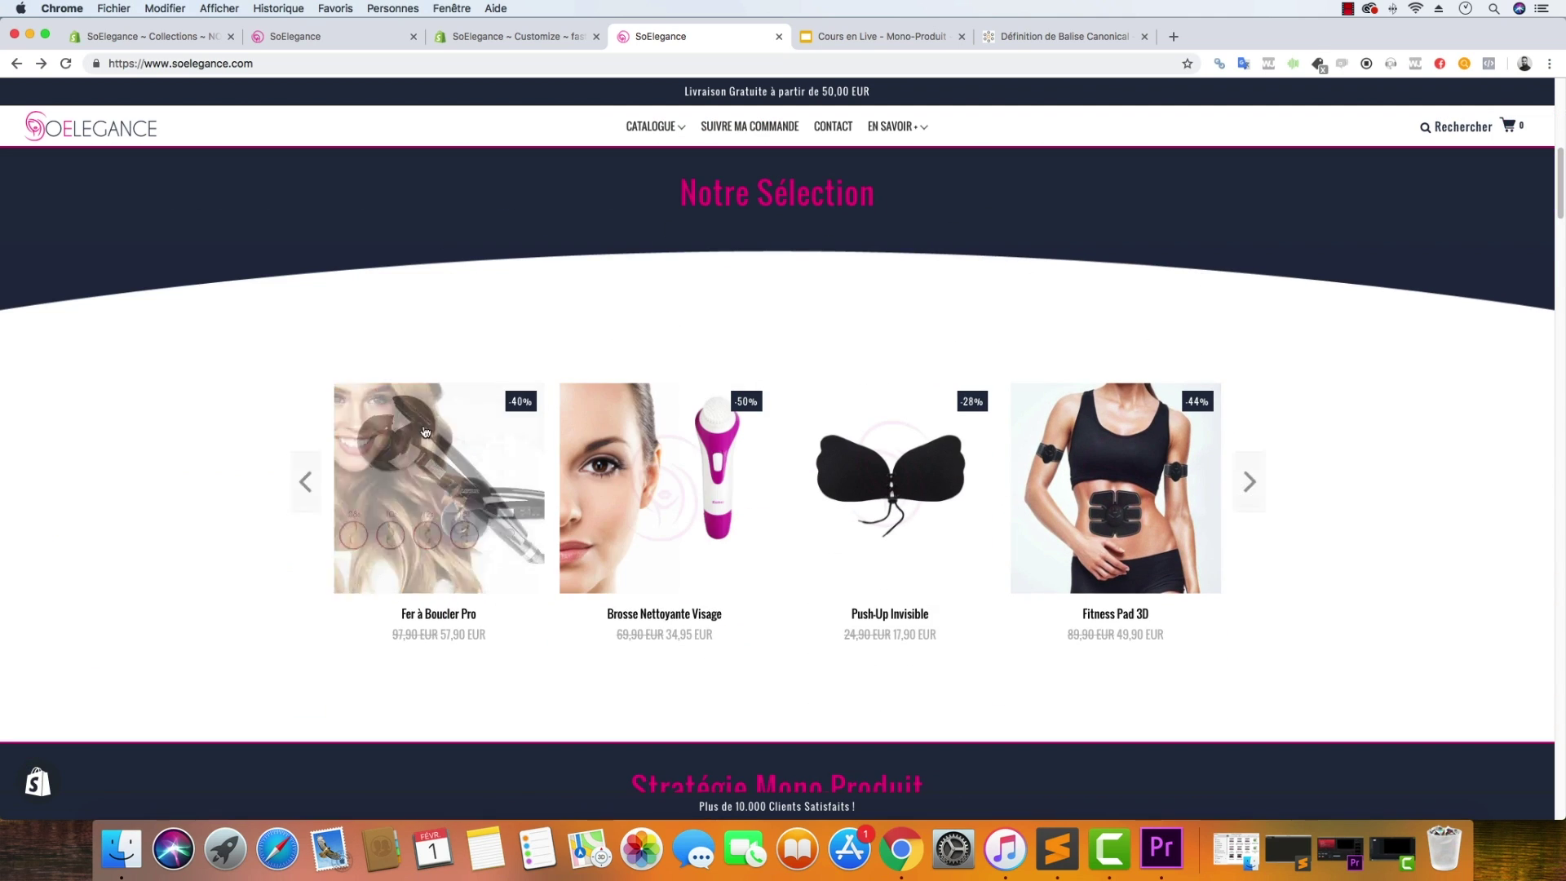
left_click(426, 442)
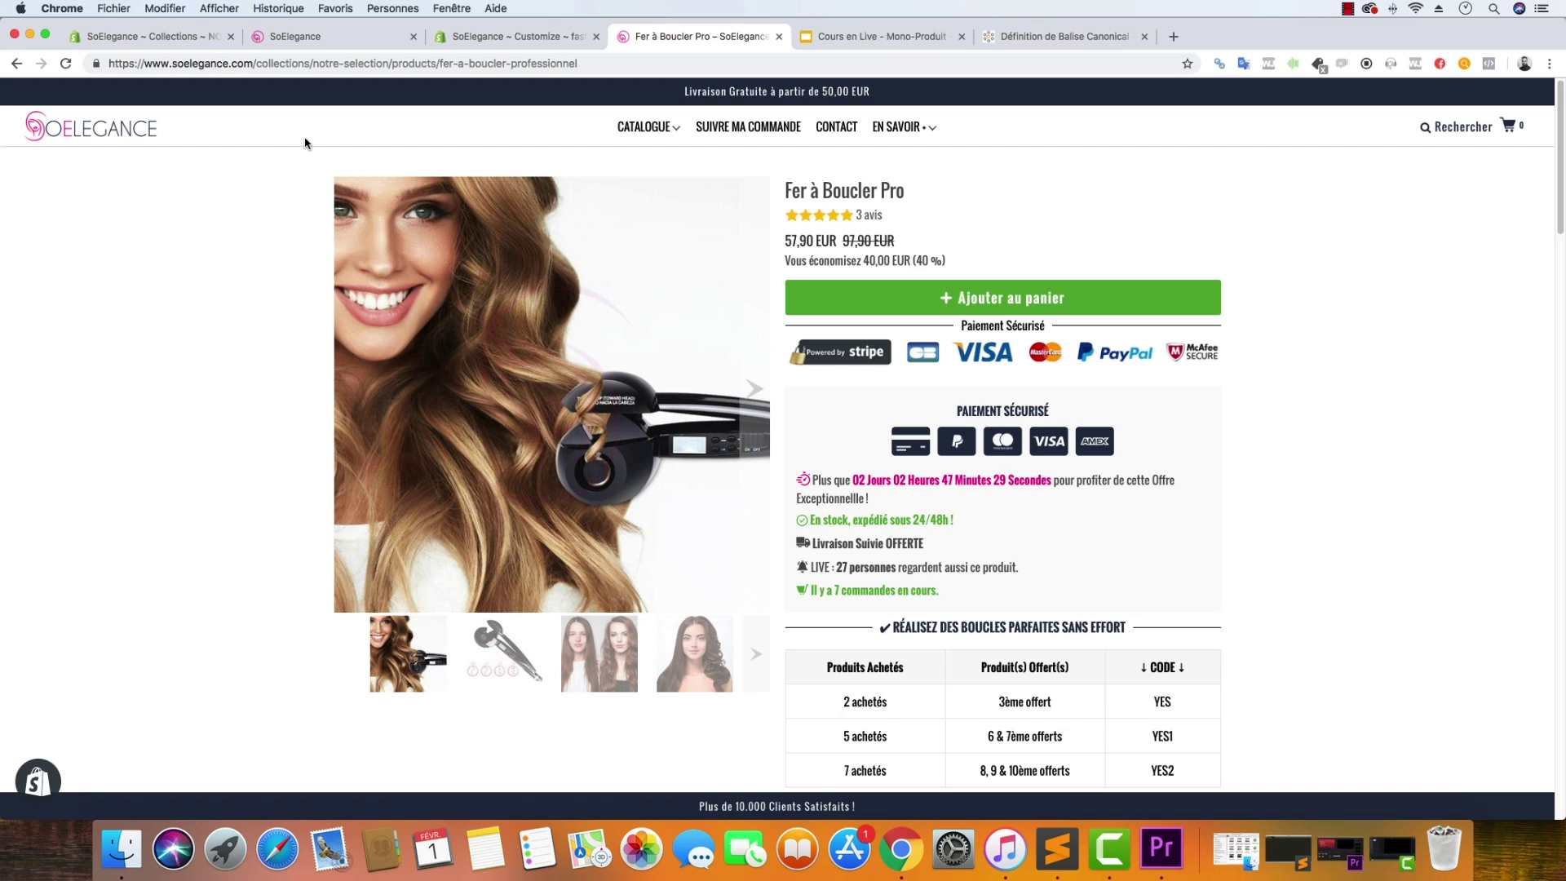
Examine the collections/notre-selection and products parts of the product page's URL against the home page's Notre Sélection section.
left_click(153, 63)
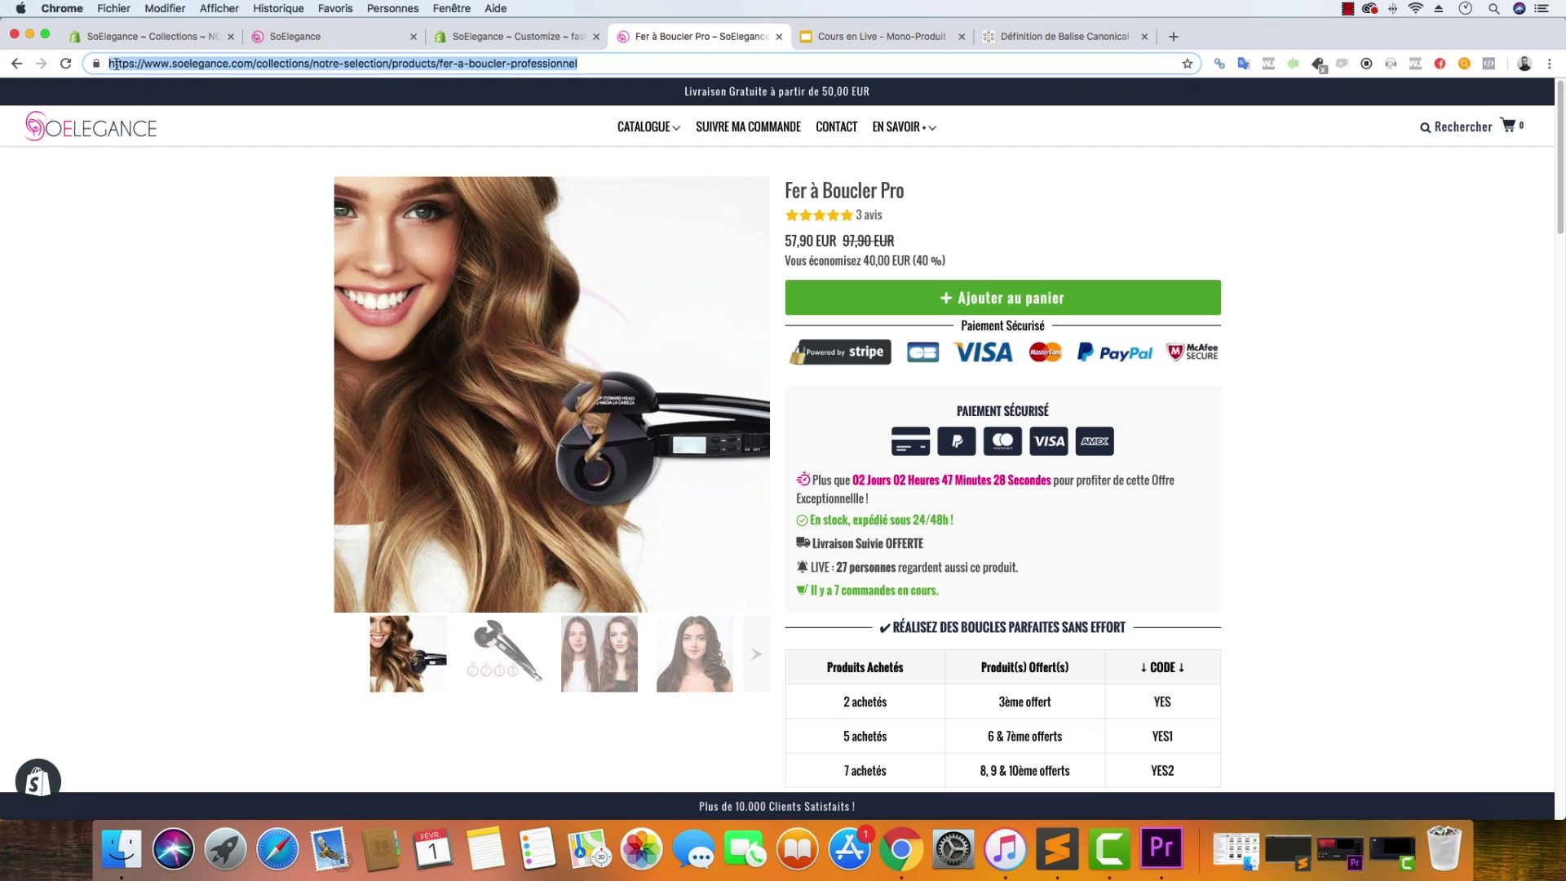
left_click(255, 62)
left_click_drag(255, 63, 392, 64)
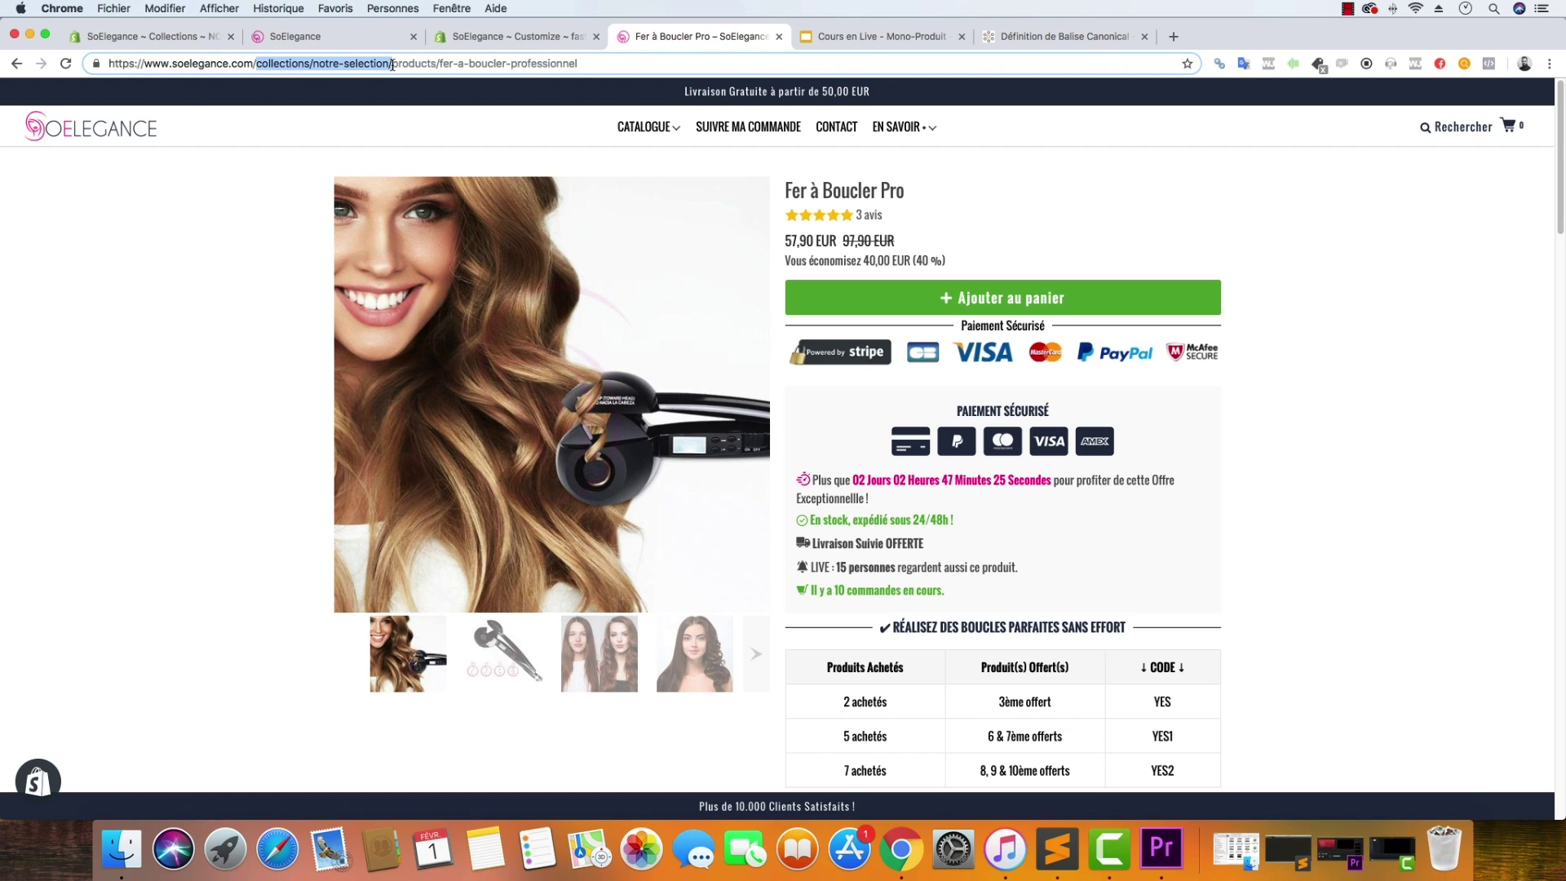
left_click(383, 38)
scroll(561, 383, "down", 8)
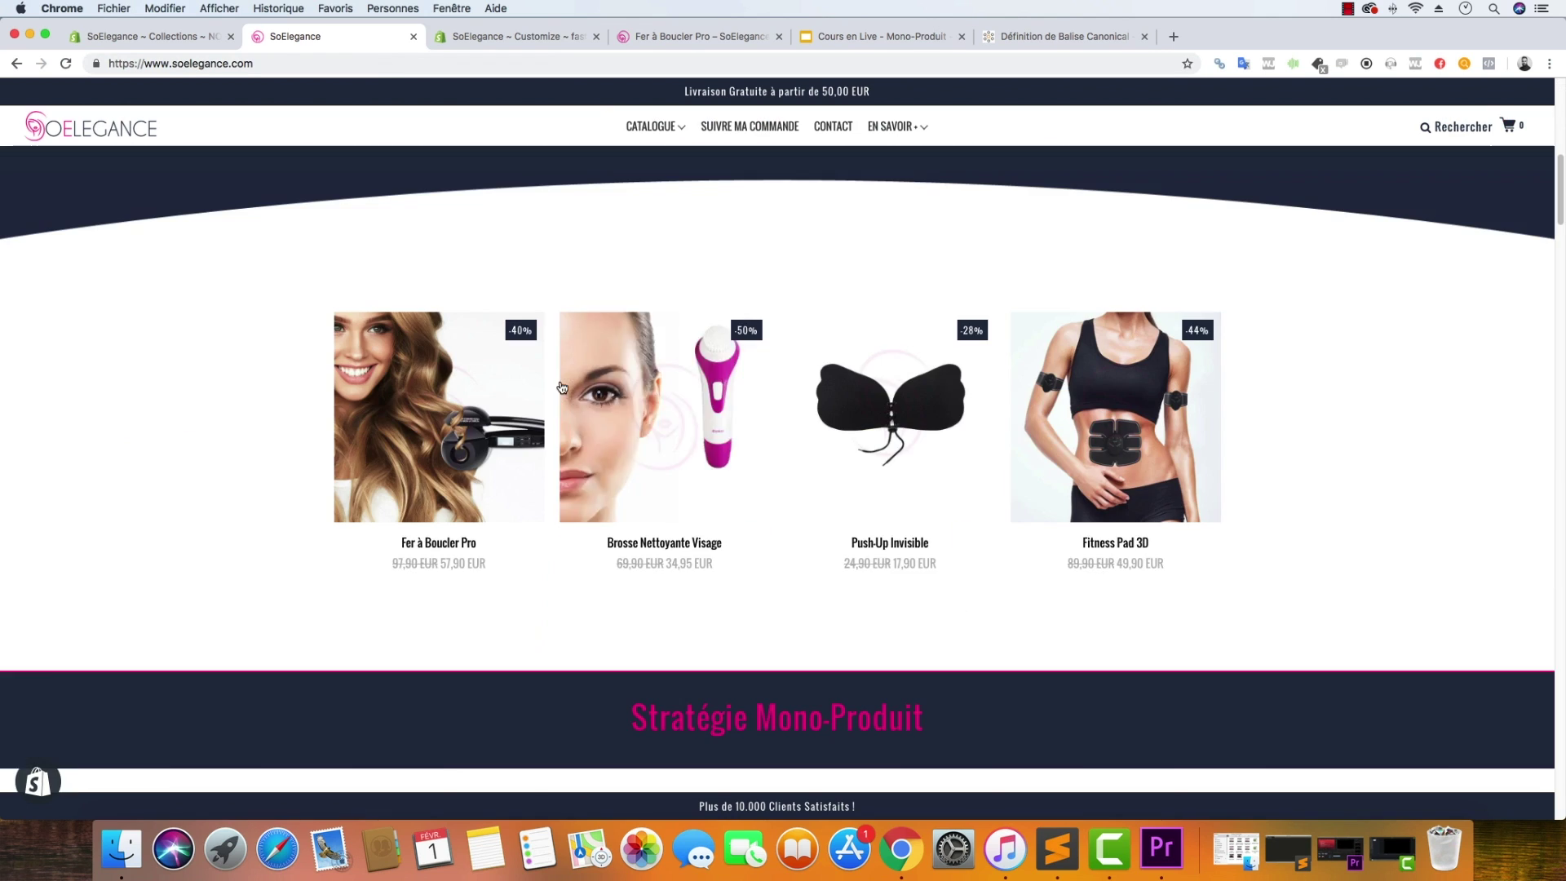
scroll(903, 227, "up", 2)
left_click(632, 38)
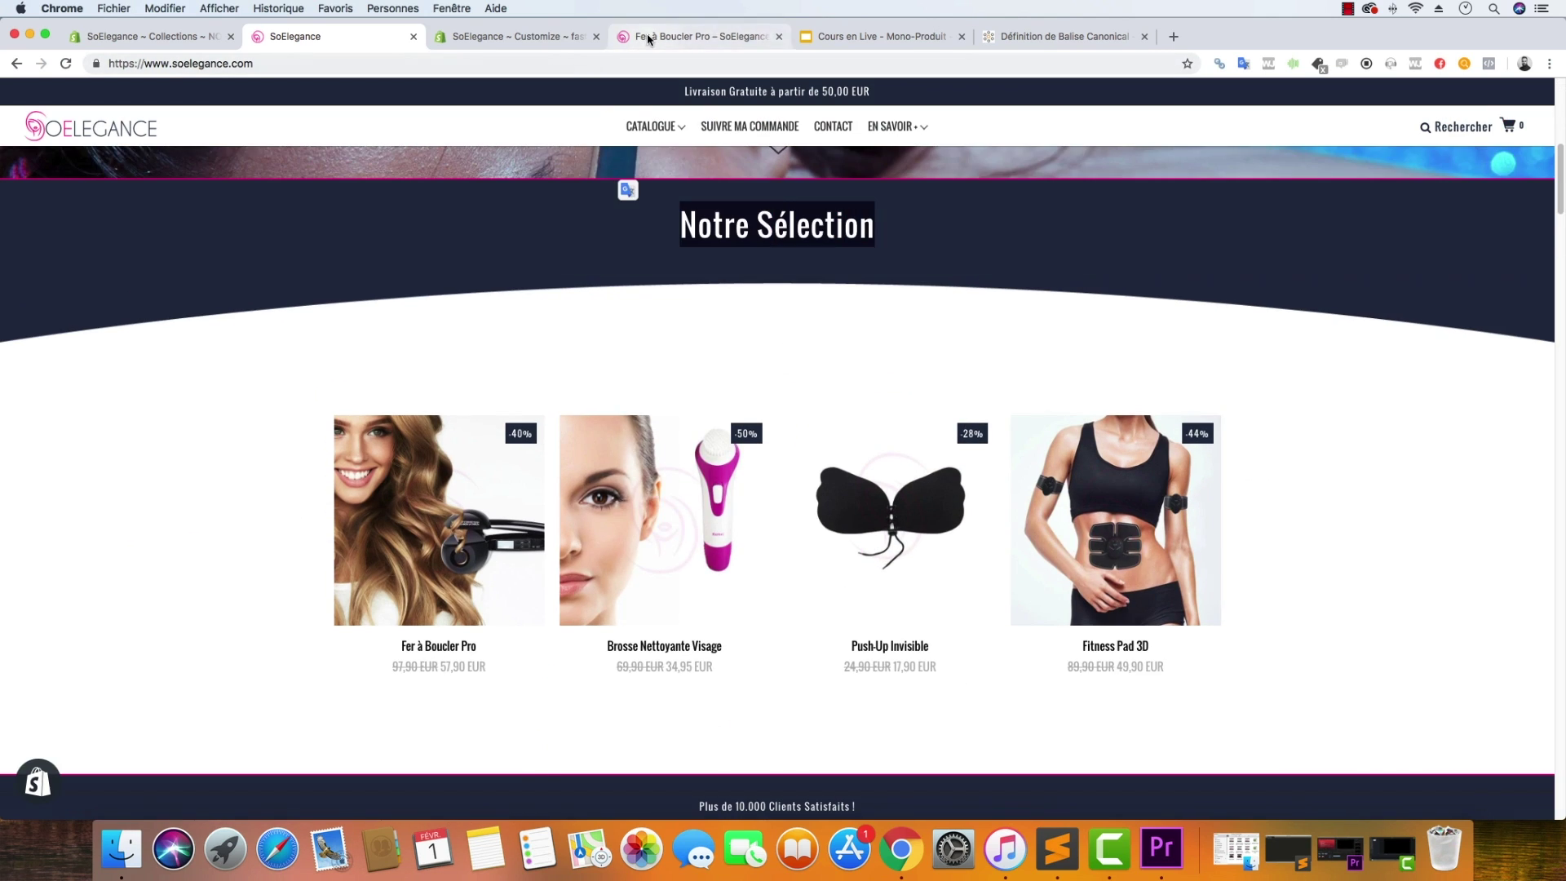
left_click_drag(400, 63, 448, 64)
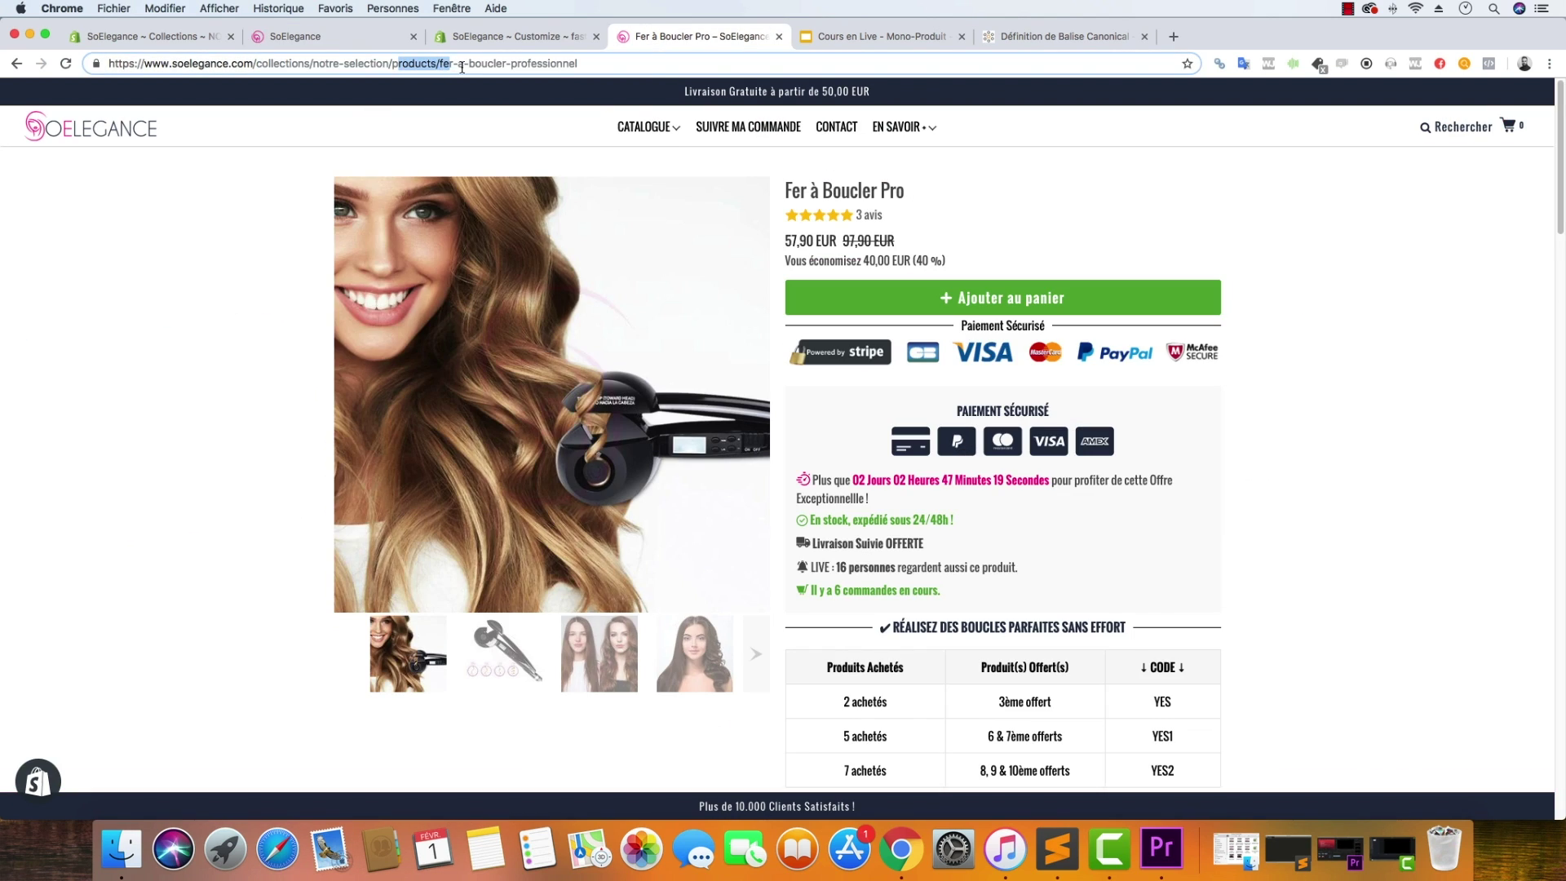
left_click(652, 66)
Check the Balise Canonical definition page and open the developer tools on the Fer à Boucler Pro product page.
left_click(1063, 37)
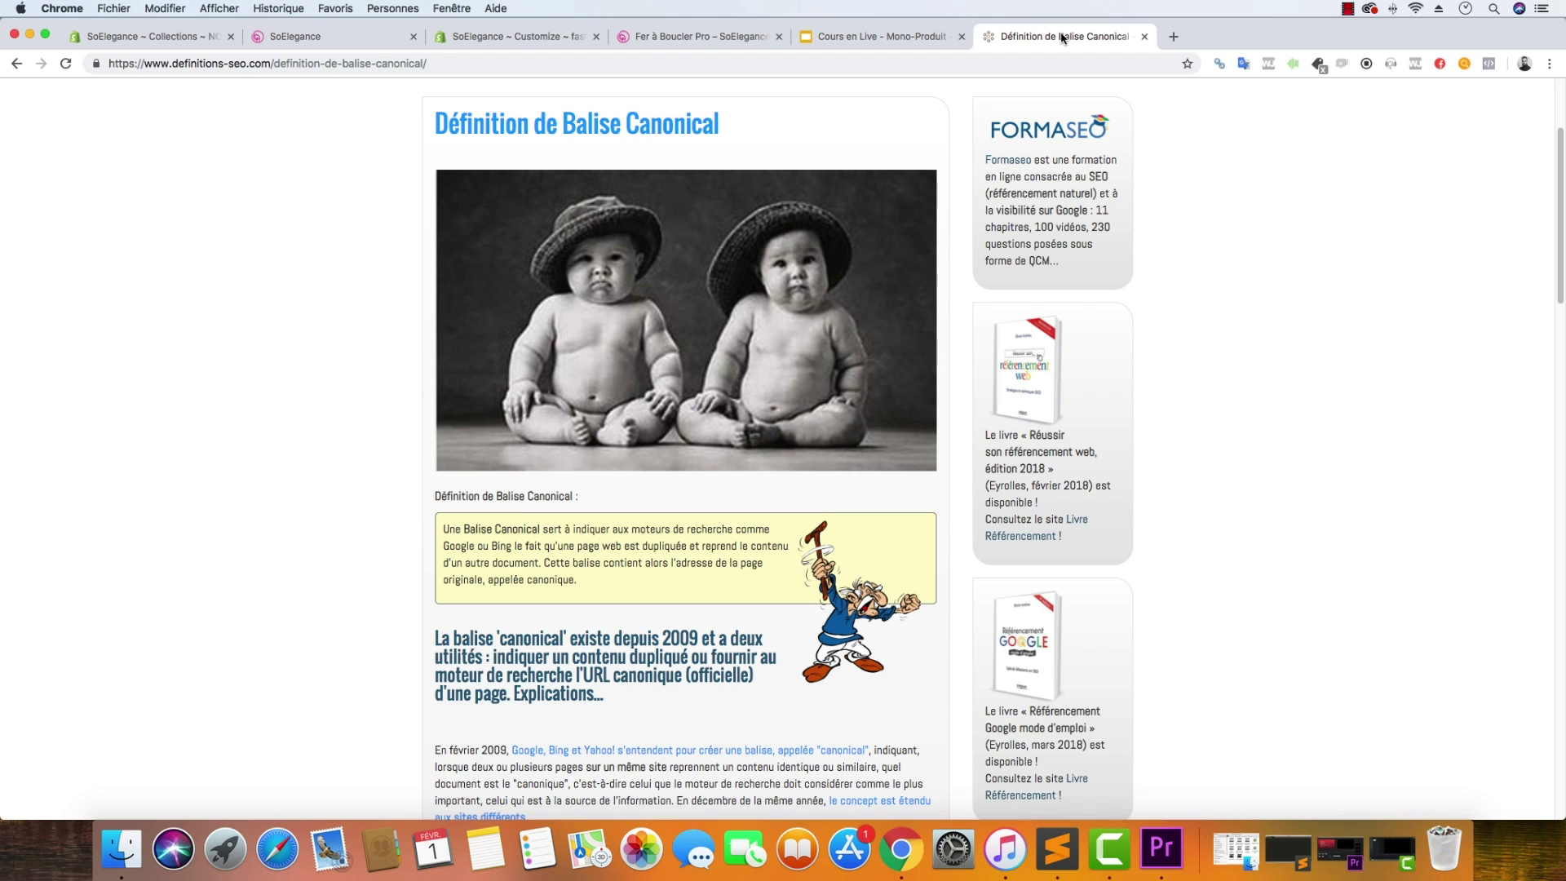
left_click(728, 36)
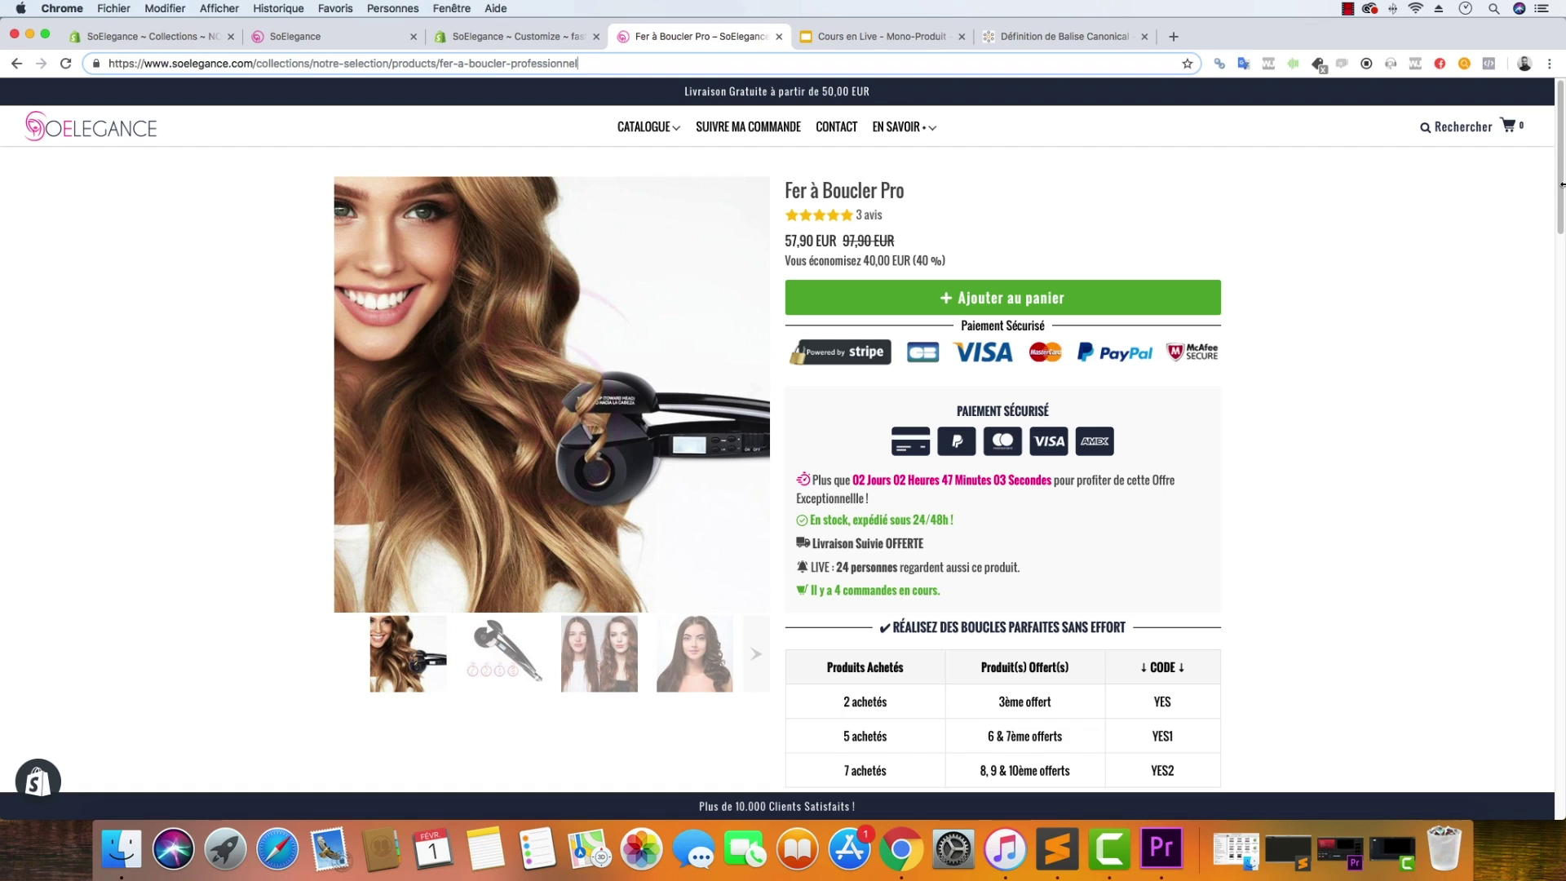
left_click(1549, 63)
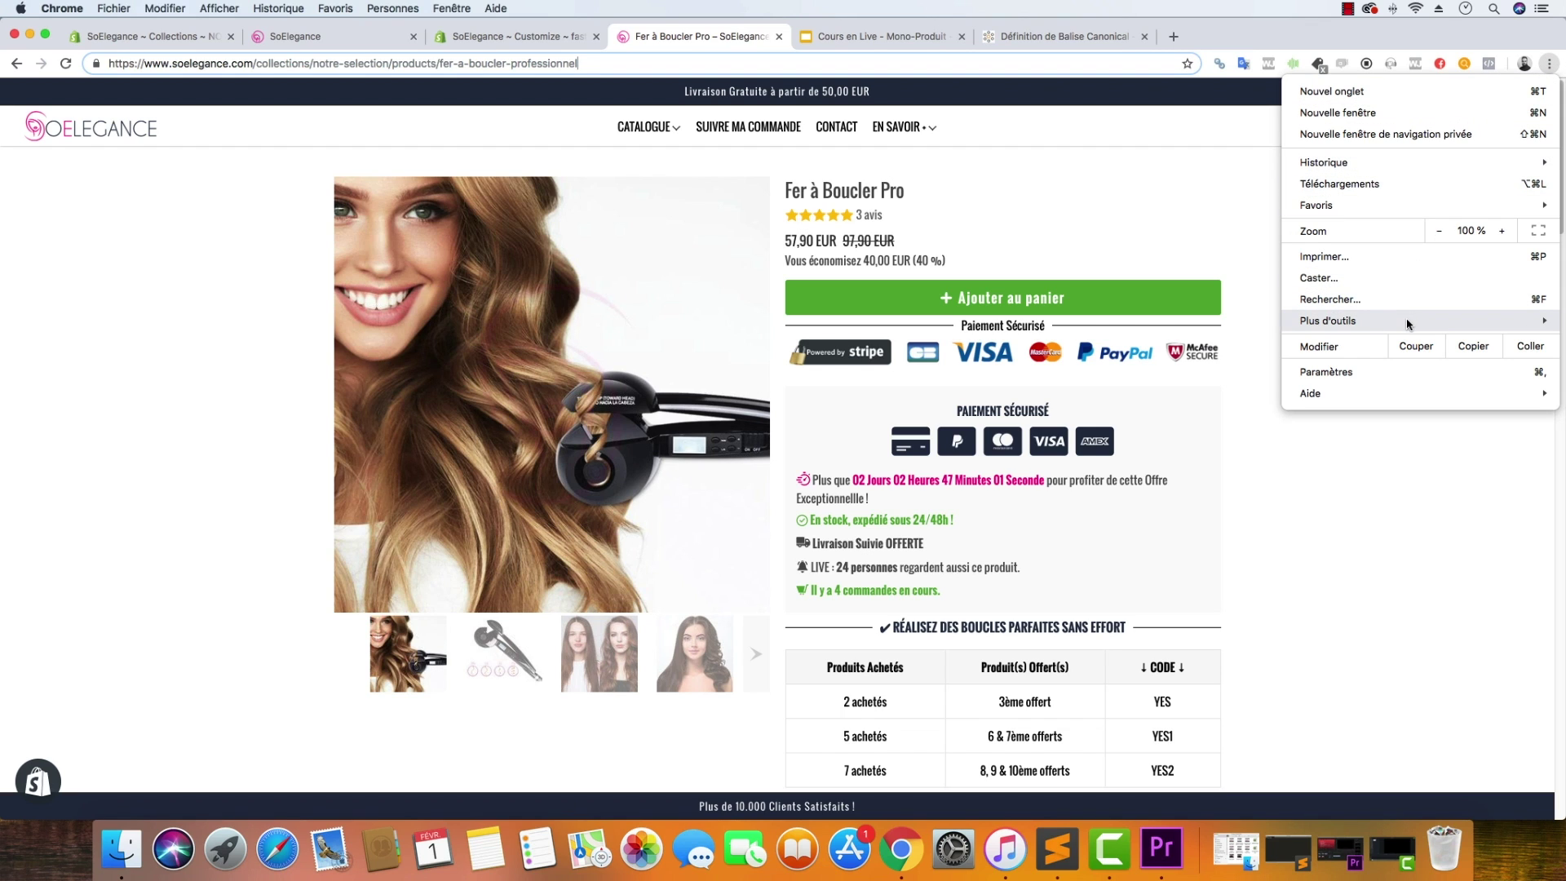
mouse_move(1365, 320)
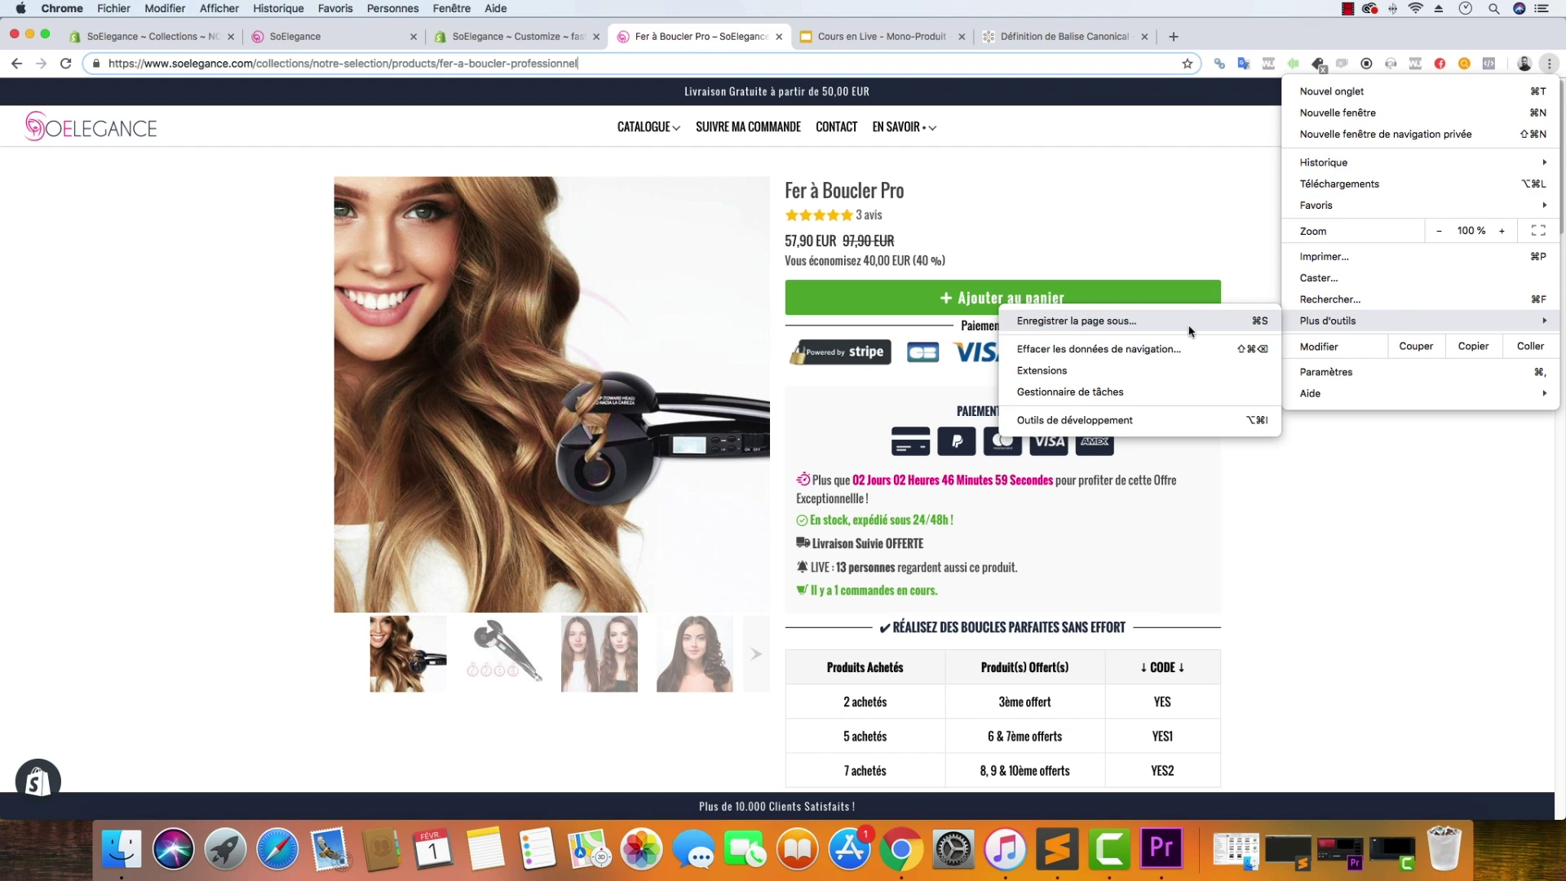
left_click(1171, 424)
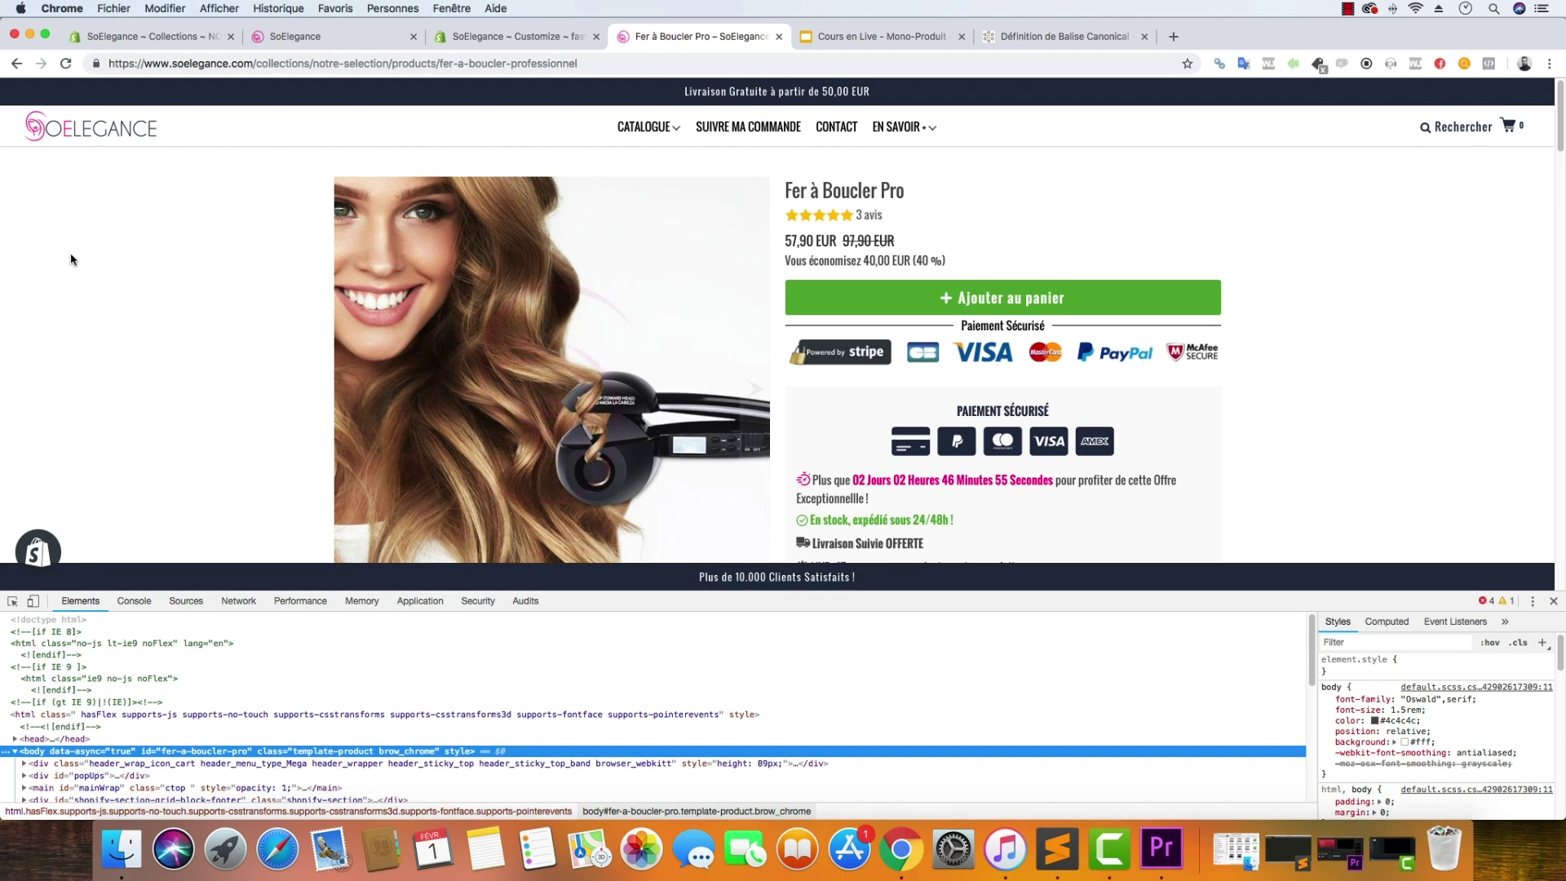
left_click(99, 291)
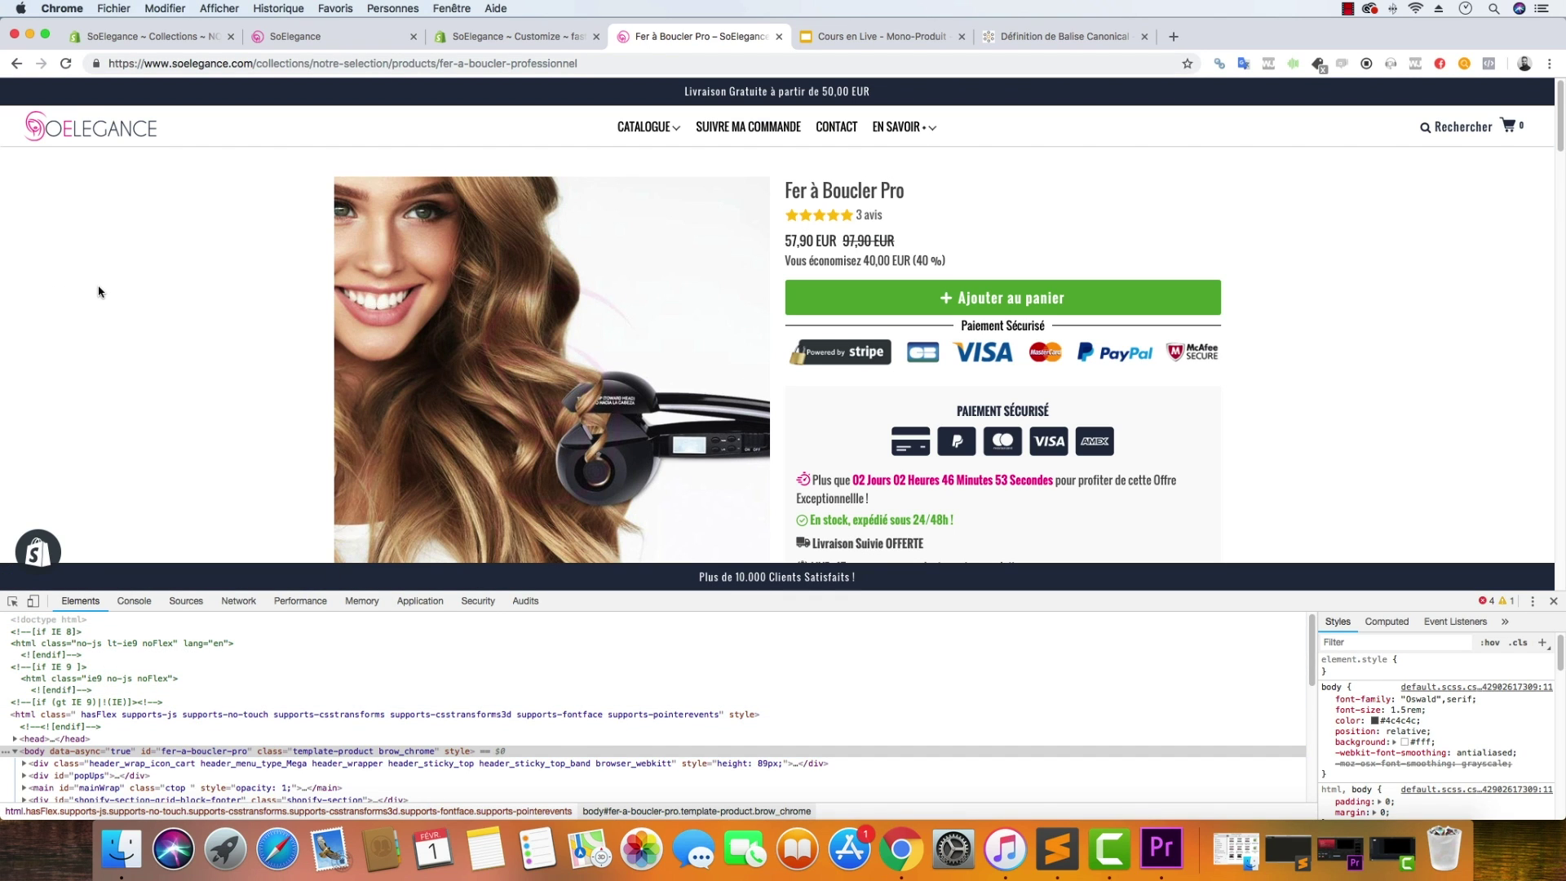
Expand the head element in the product page's HTML code.
scroll(102, 747, "down", 2)
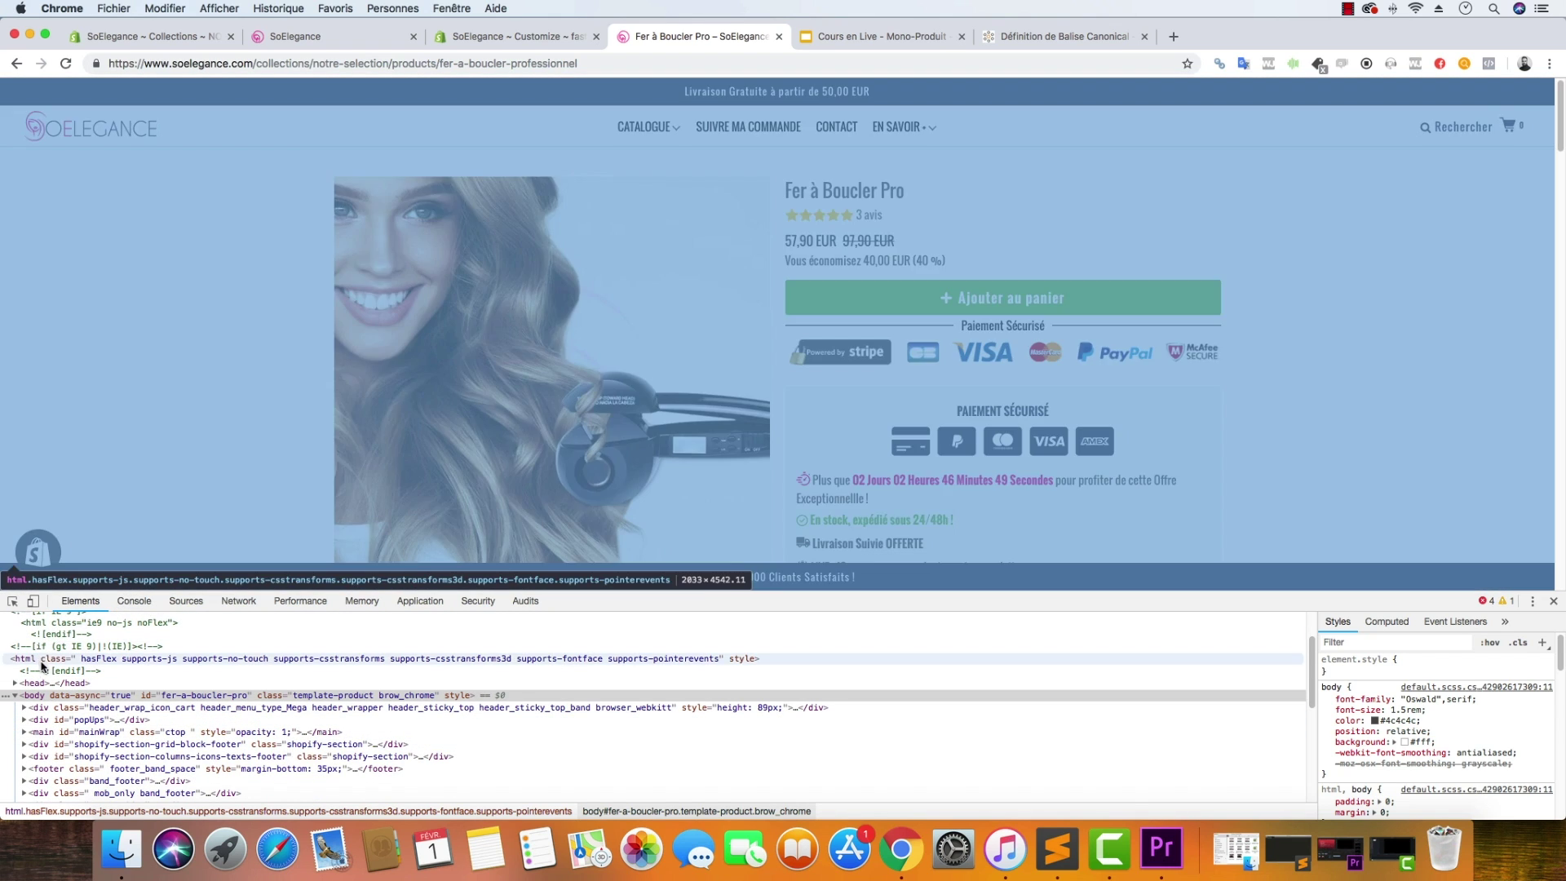
scroll(42, 660, "up", 3)
left_click(49, 622)
right_click(52, 623)
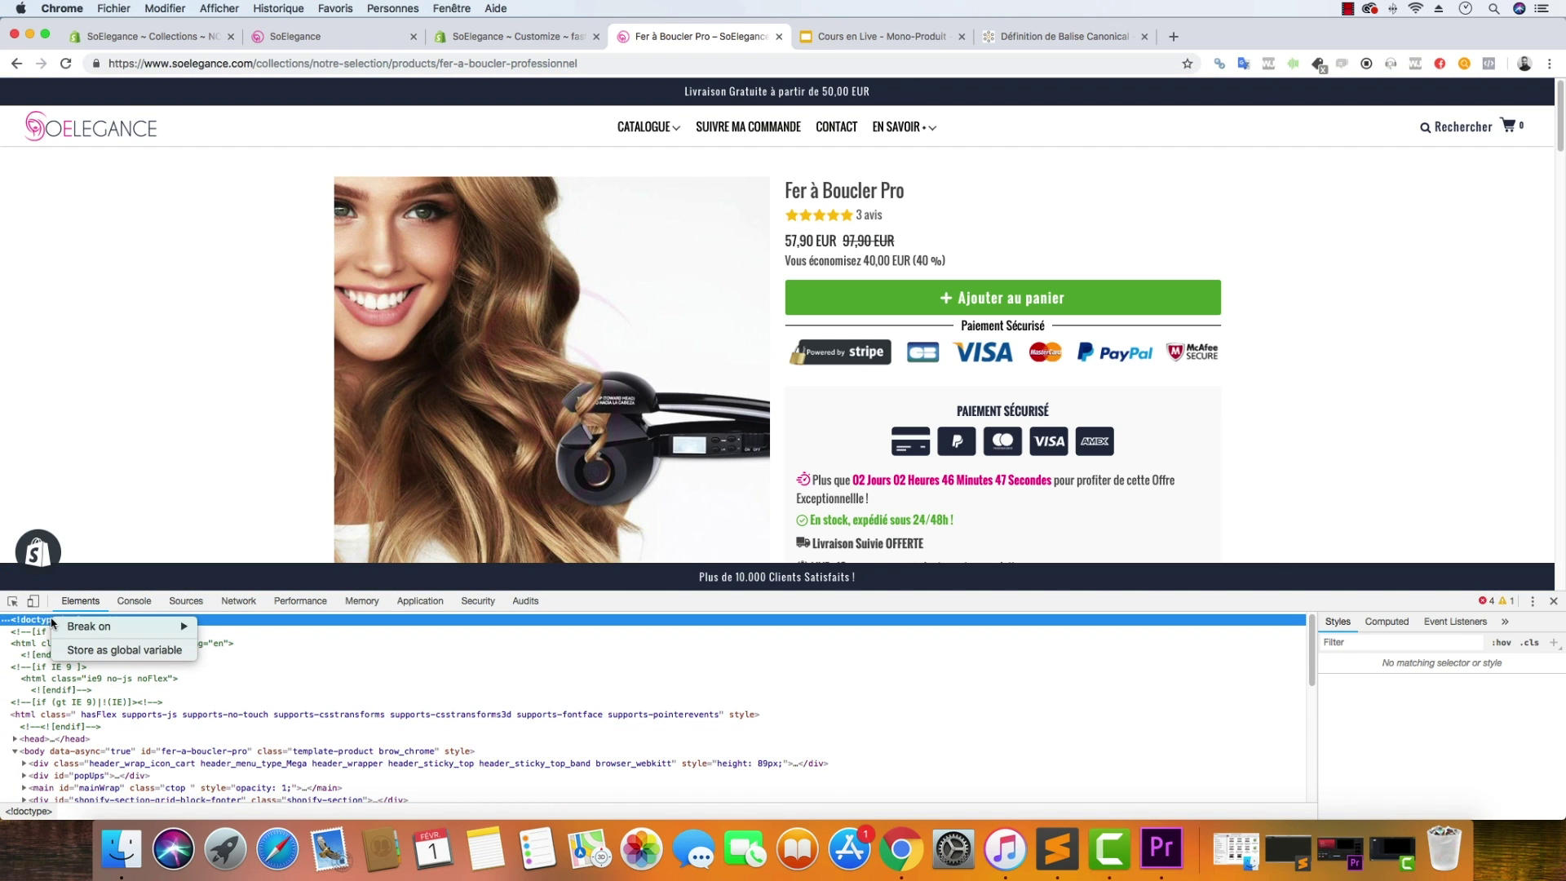
left_click(336, 654)
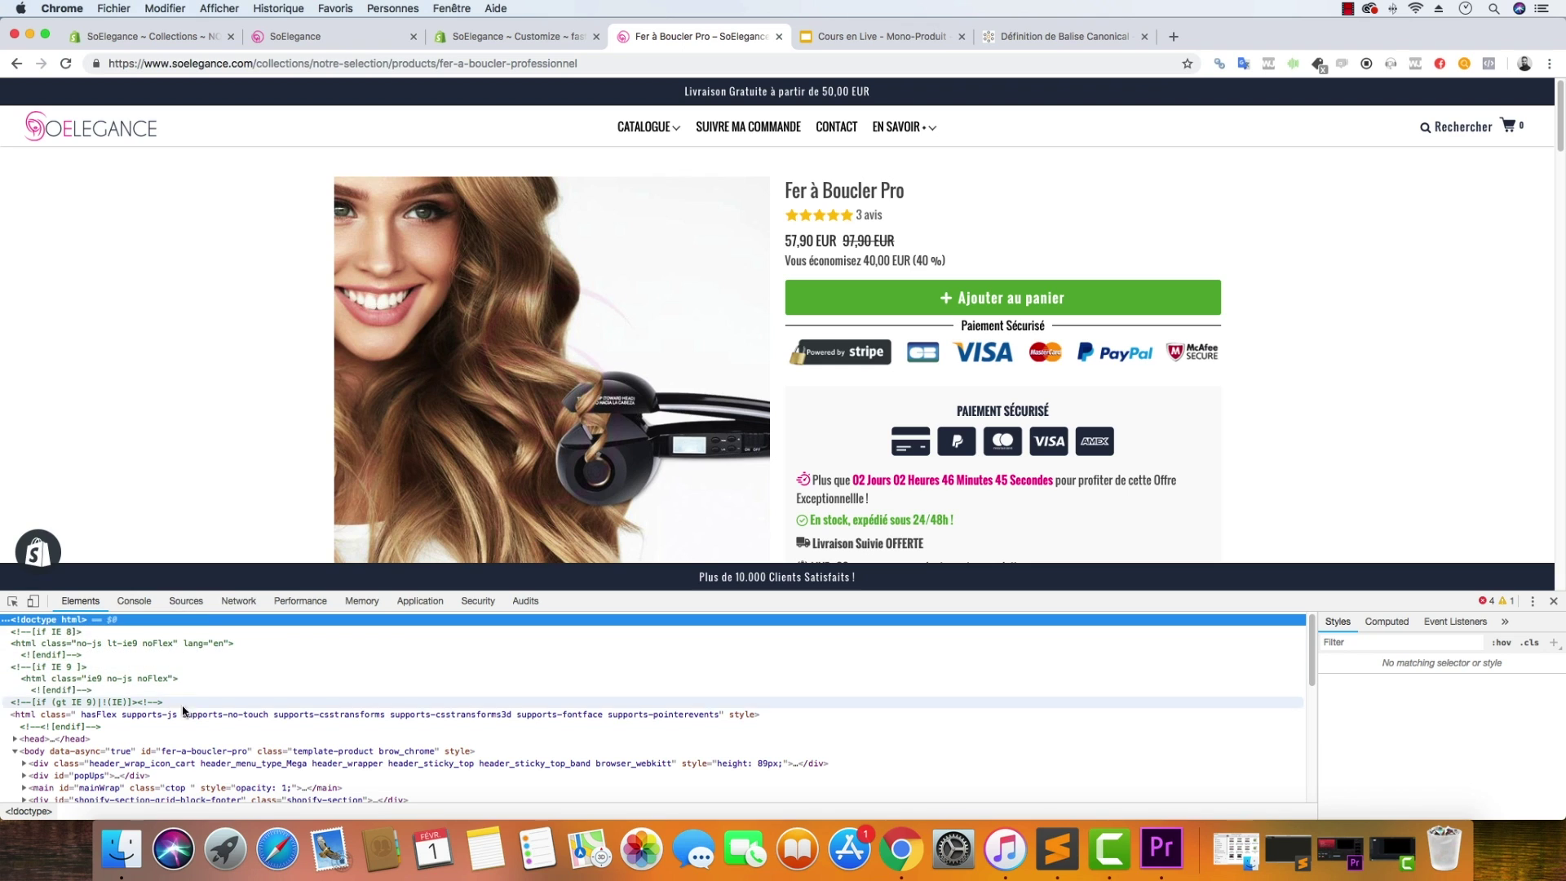
scroll(171, 710, "down", 2)
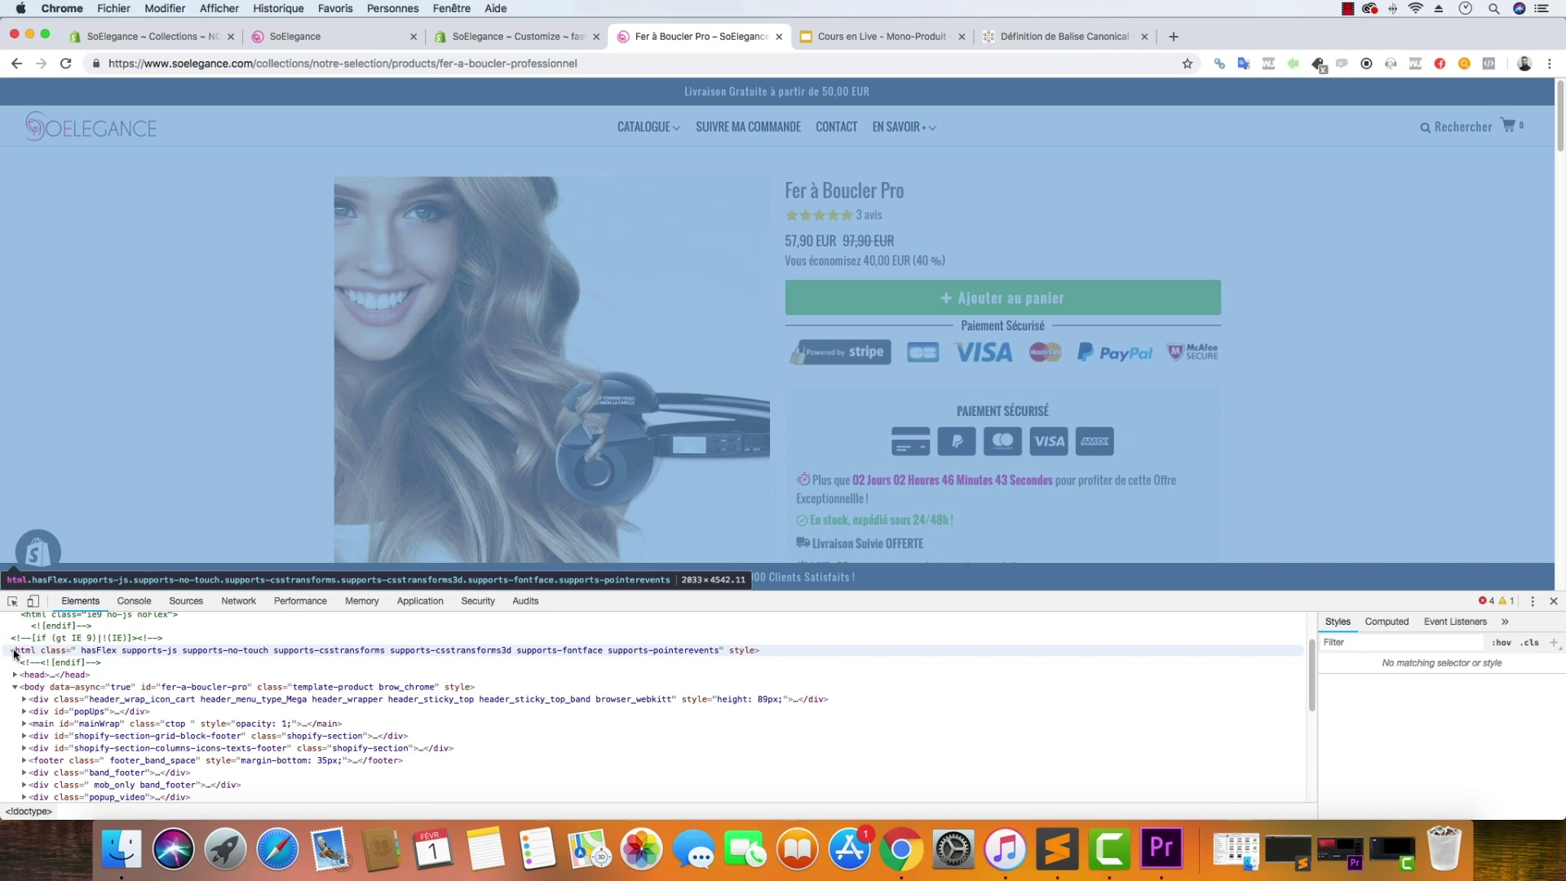
left_click(15, 675)
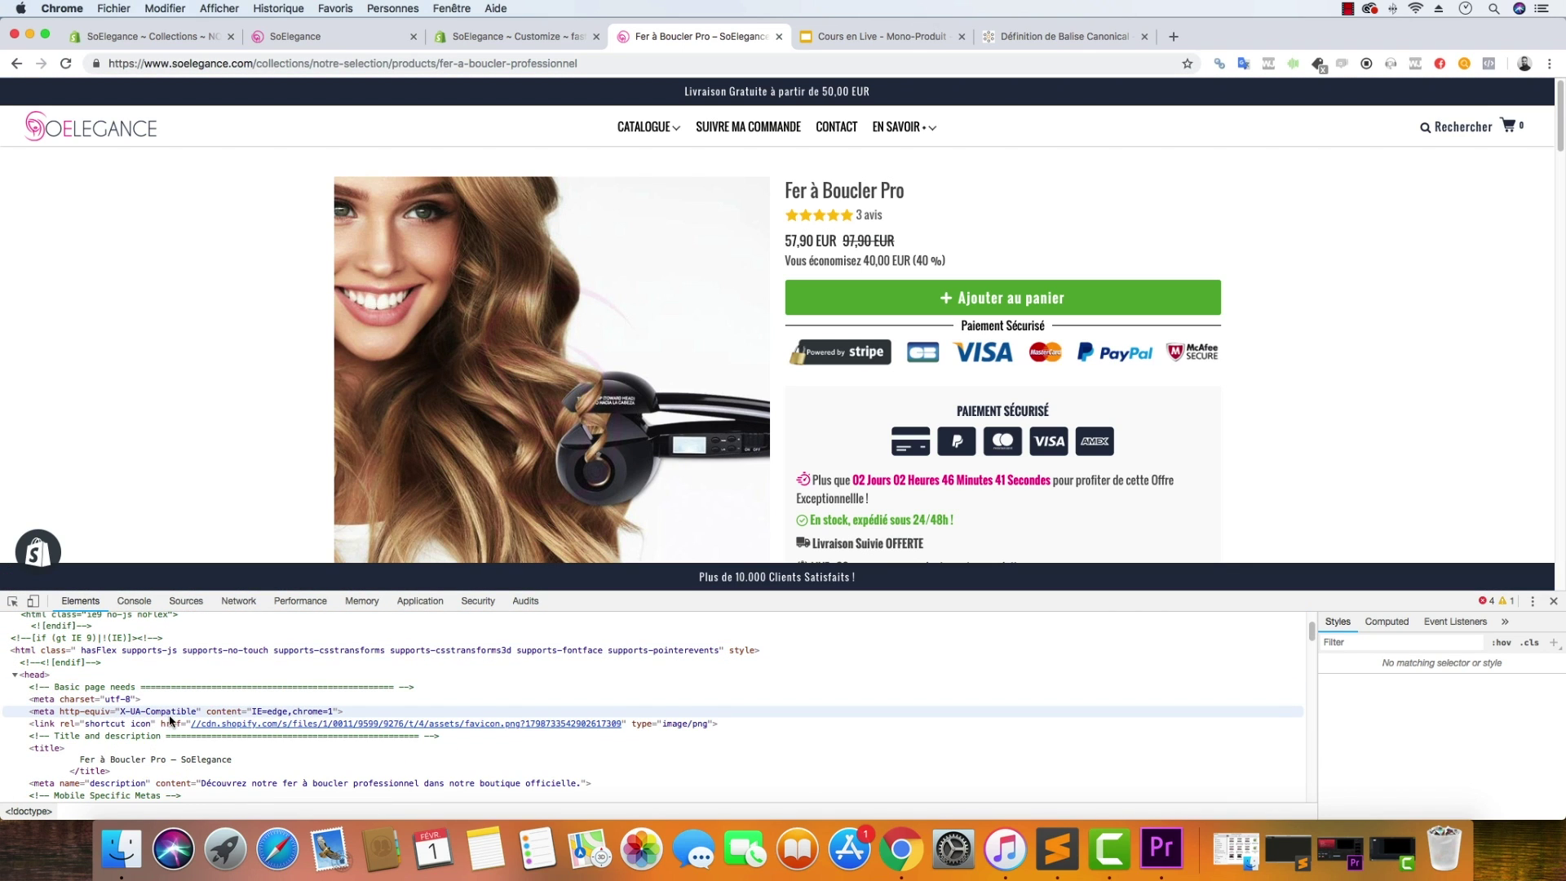
Search the HTML code for "canon" and select the canonical link tag in the head.
scroll(171, 720, "down", 3)
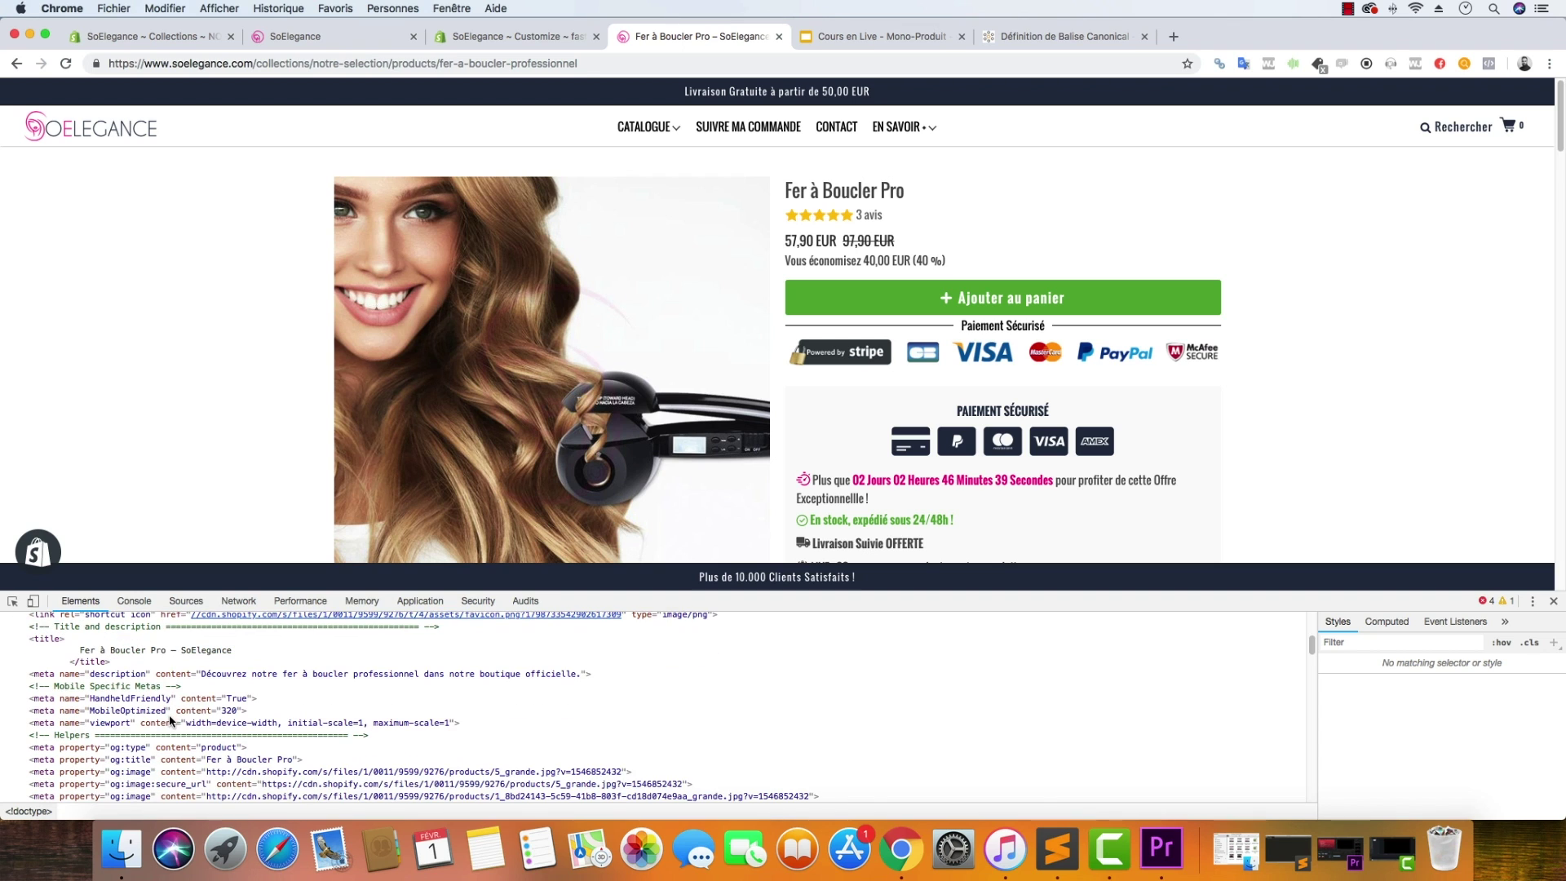
scroll(172, 720, "down", 10)
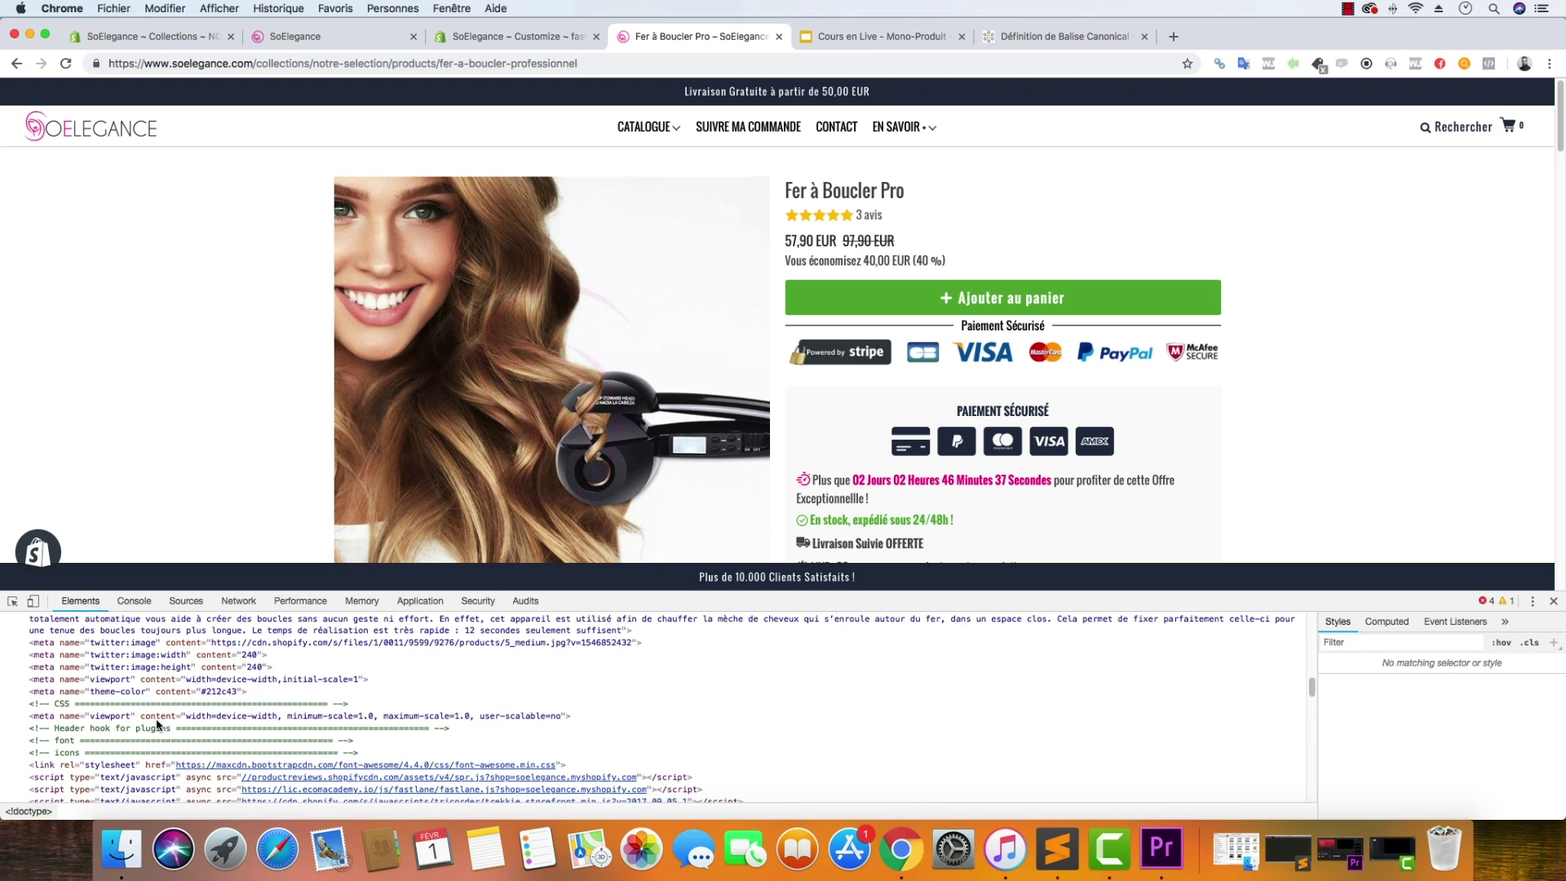
scroll(157, 725, "up", 1)
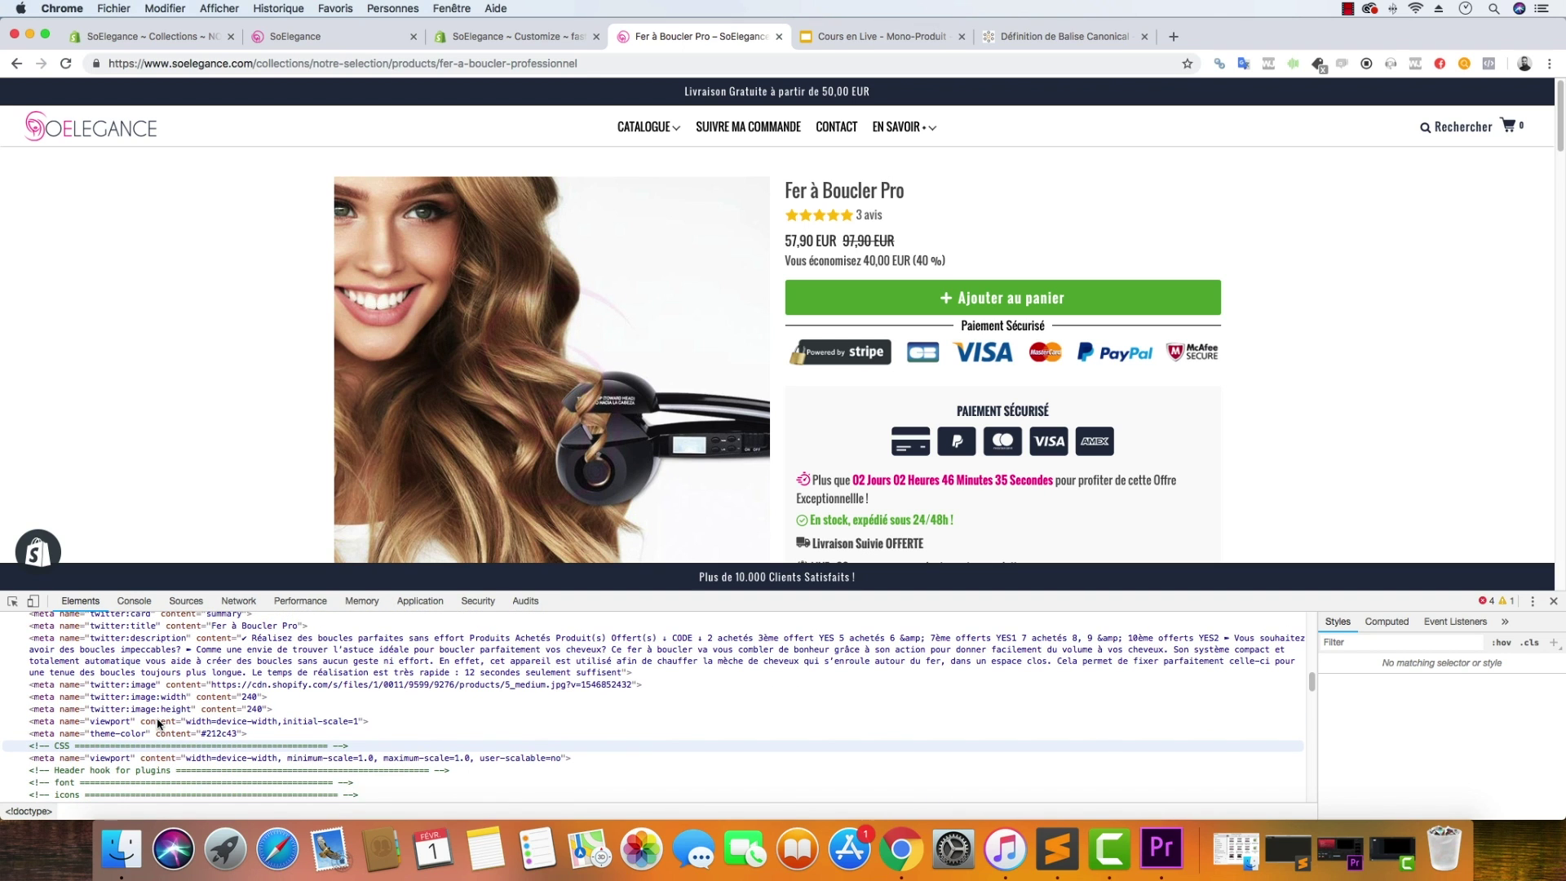
key("super+f")
type("canon")
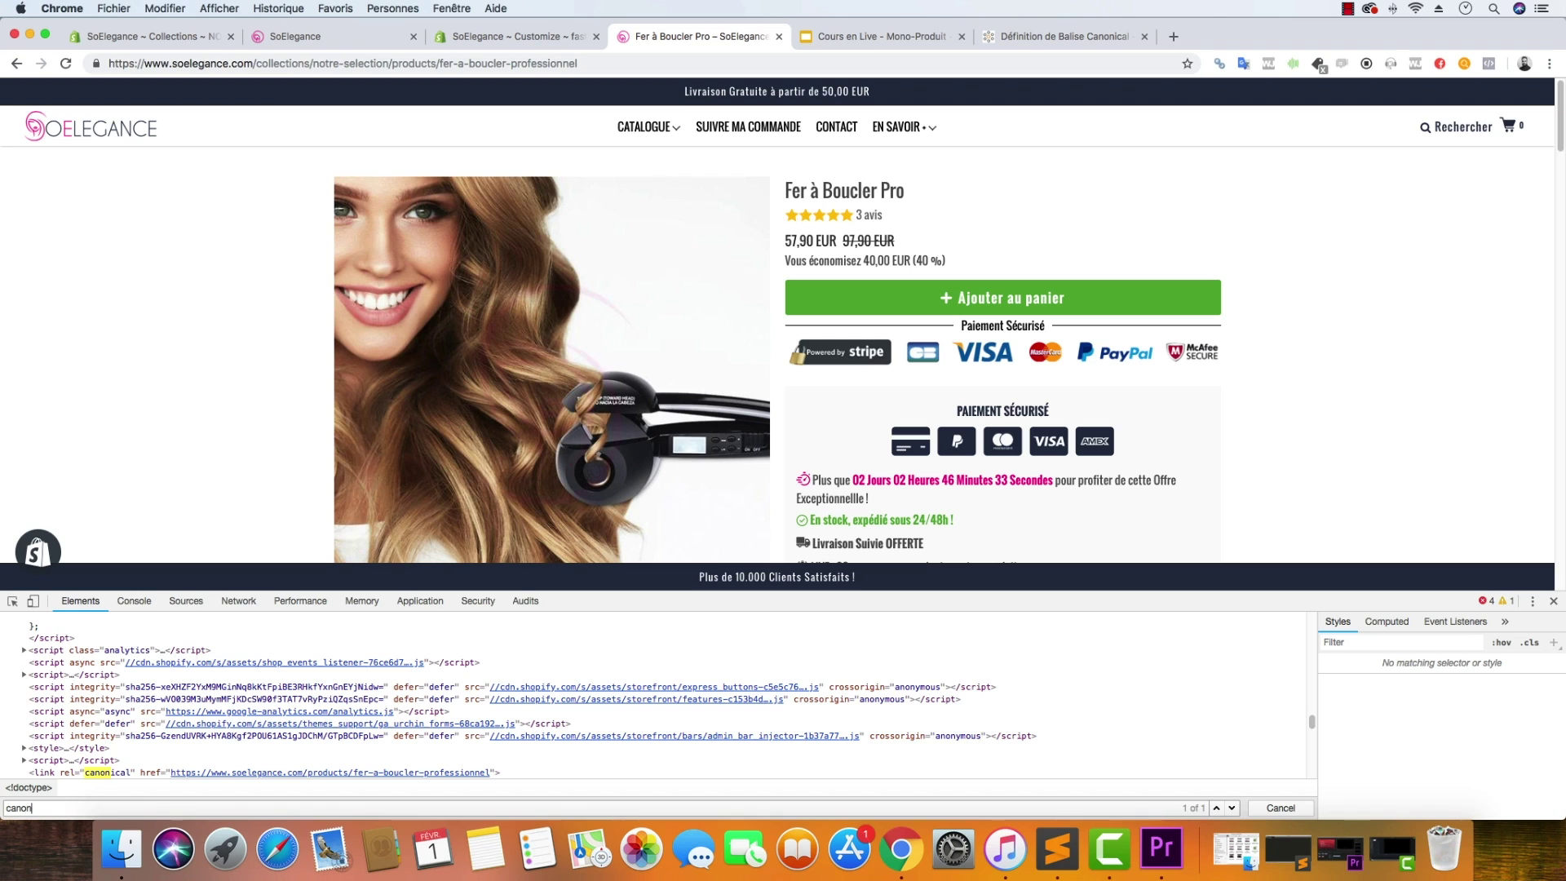
scroll(33, 752, "down", 1)
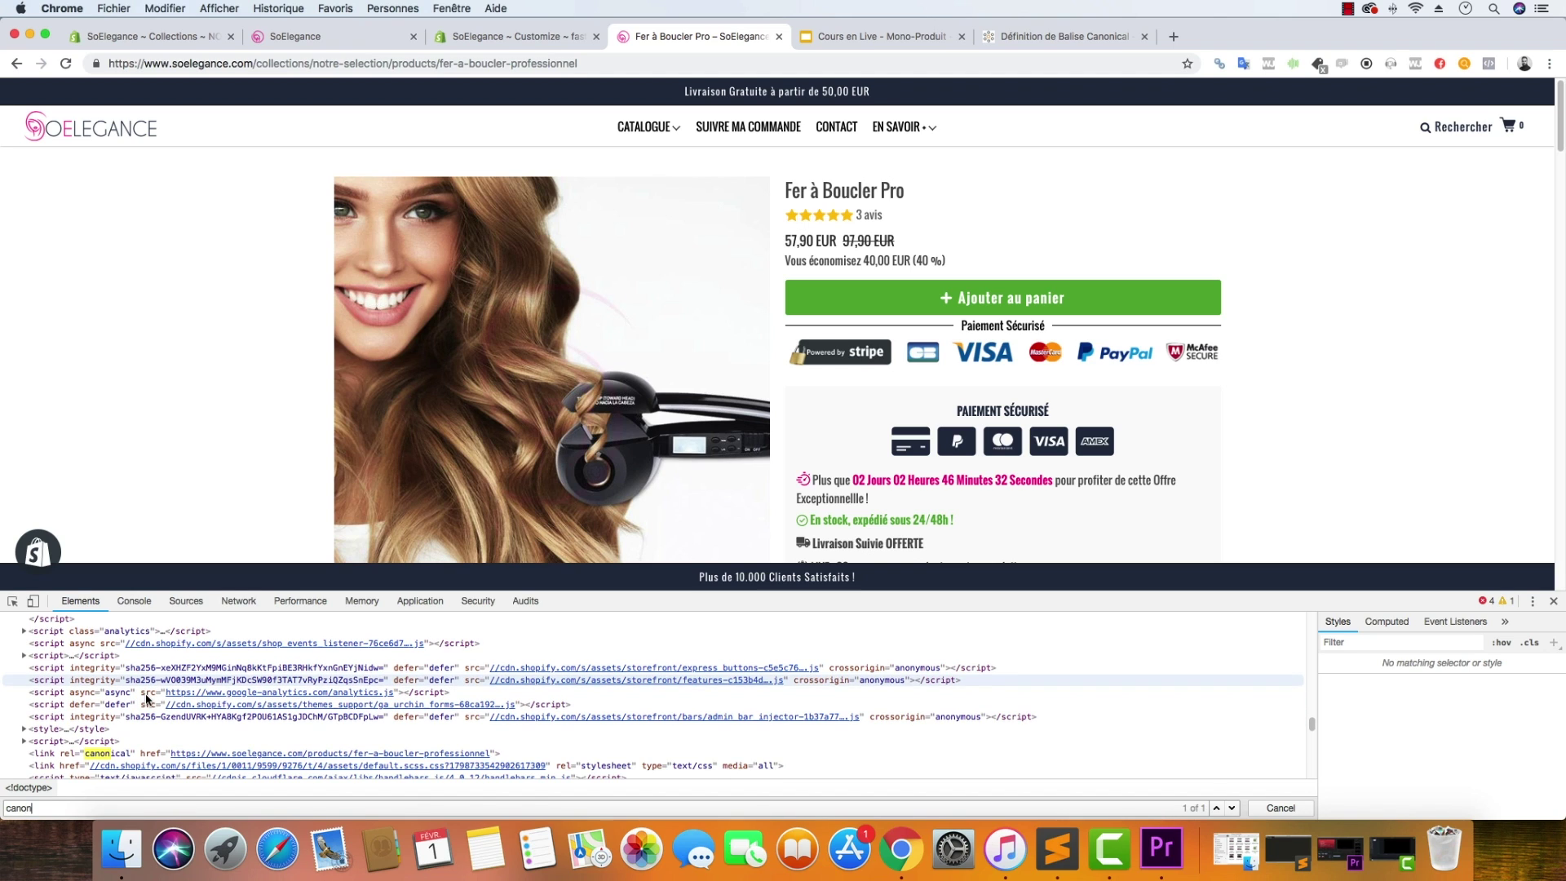
left_click(31, 752)
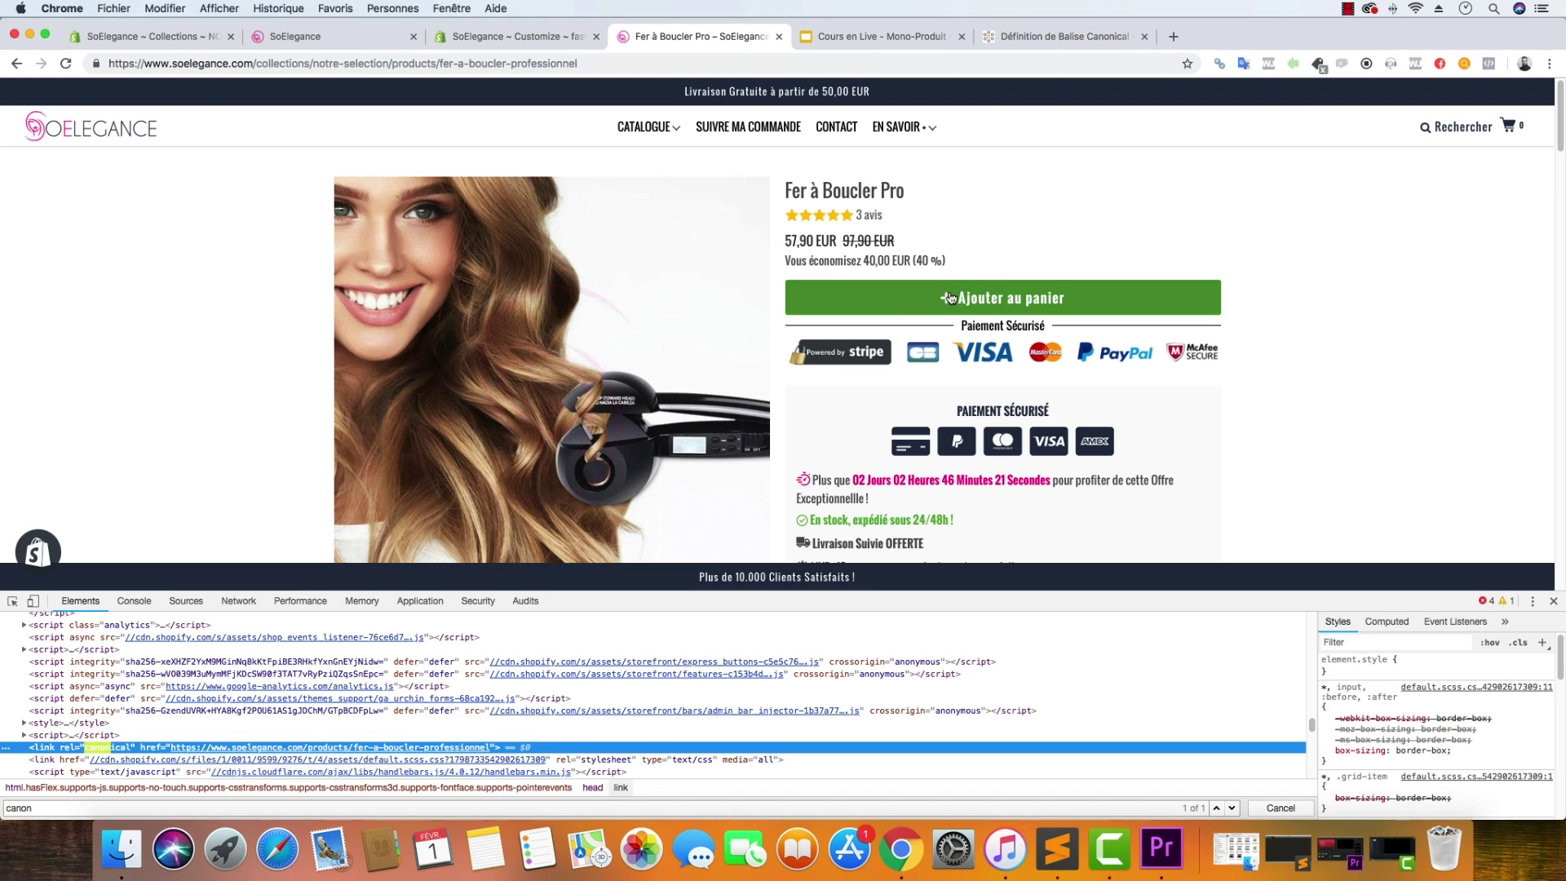
Read the Balise Canonical definition, highlighting its sentence about the original page's address, and compare it with the product page's canonical tag.
left_click(1051, 38)
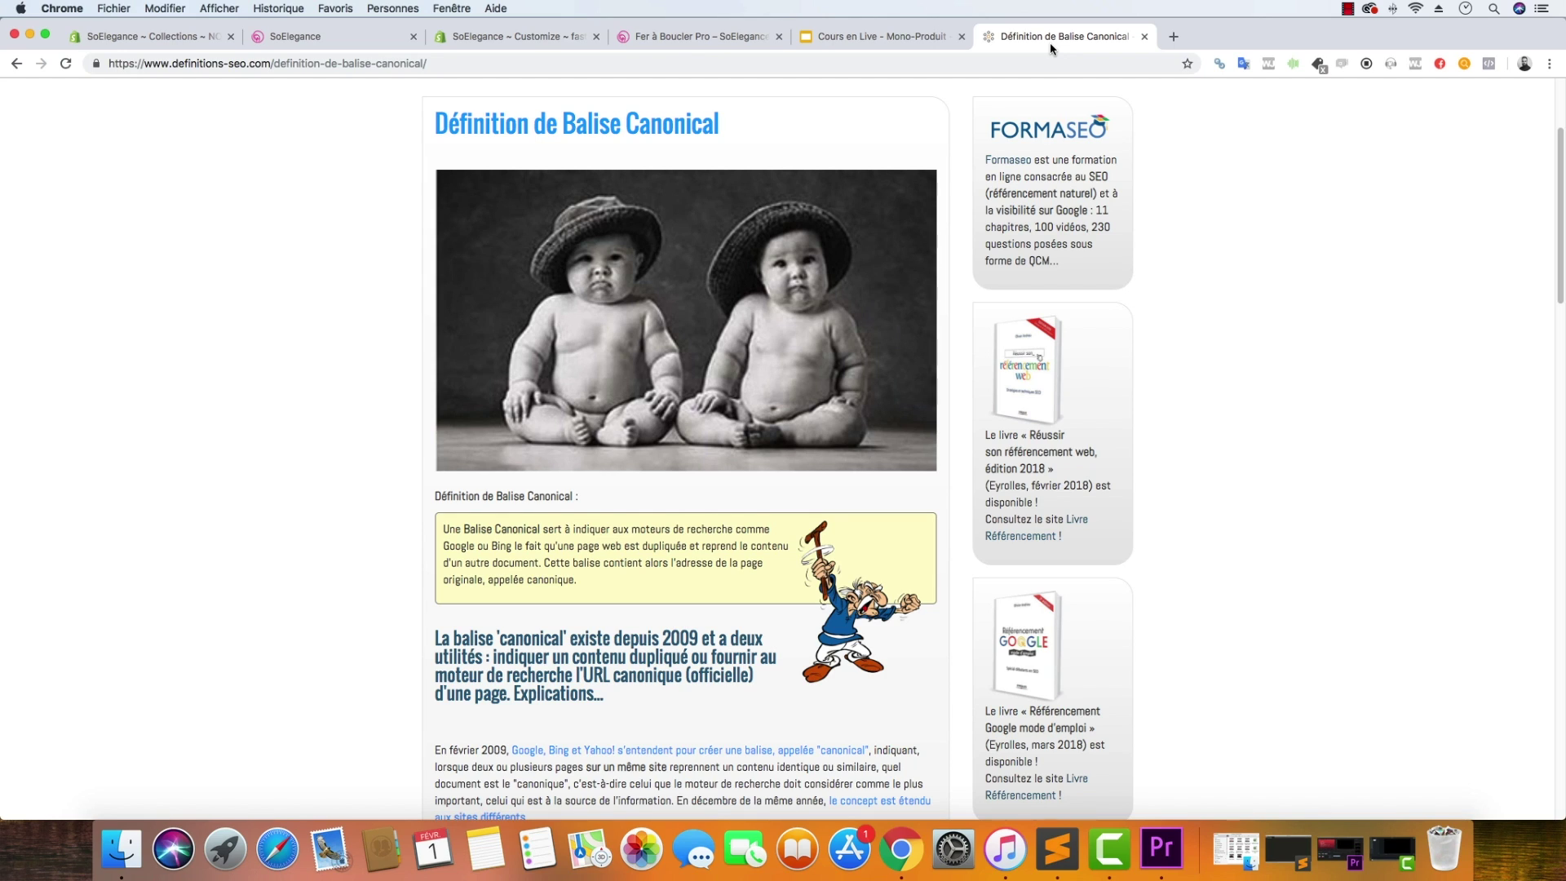
left_click(677, 37)
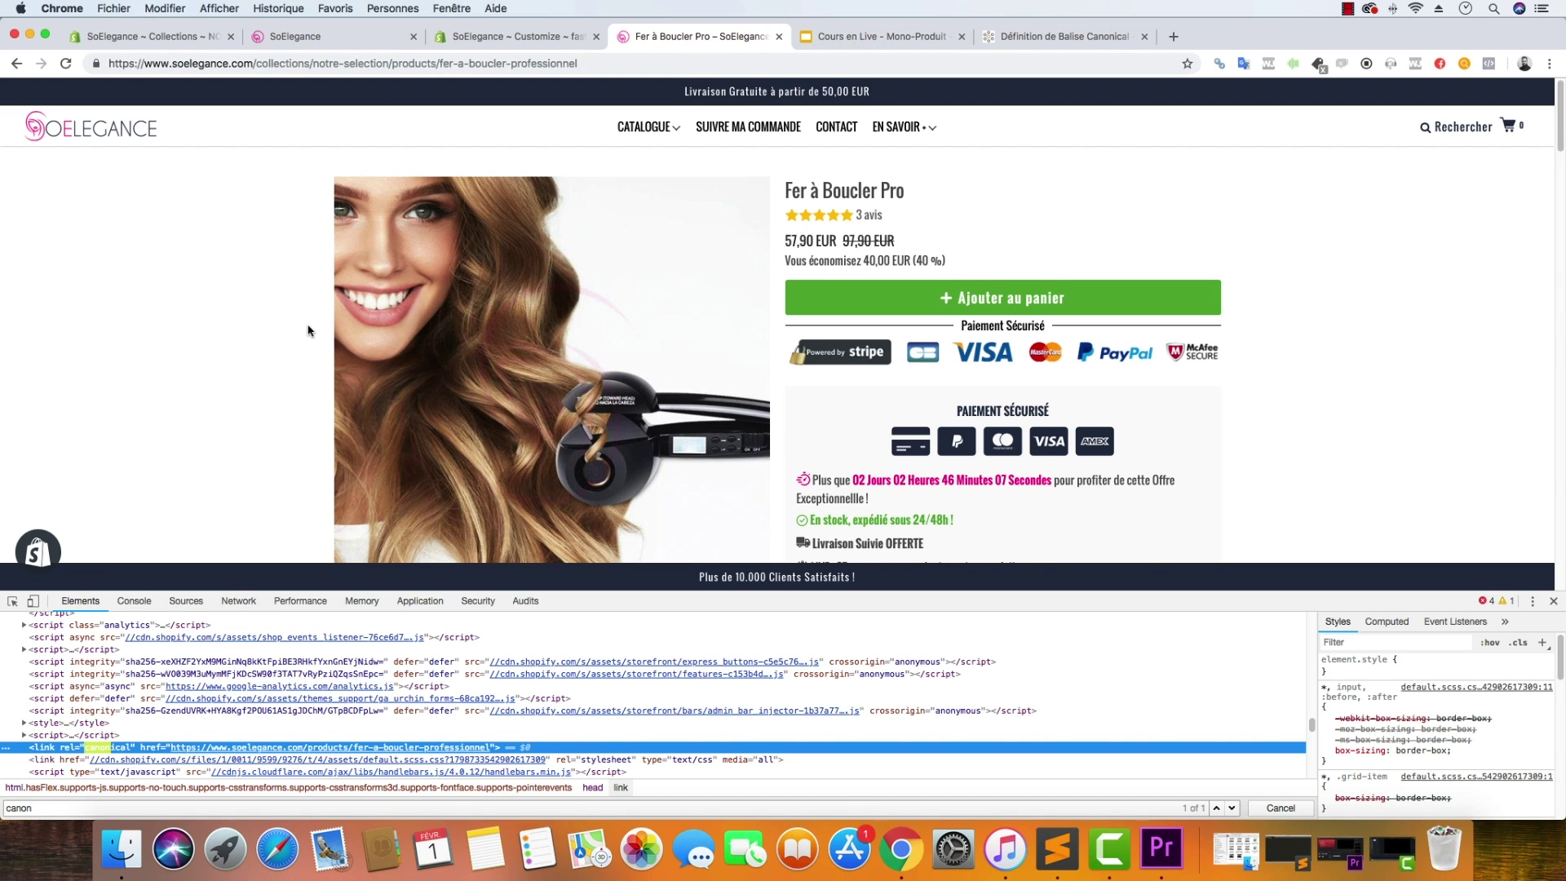
scroll(308, 330, "down", 8)
scroll(308, 329, "up", 6)
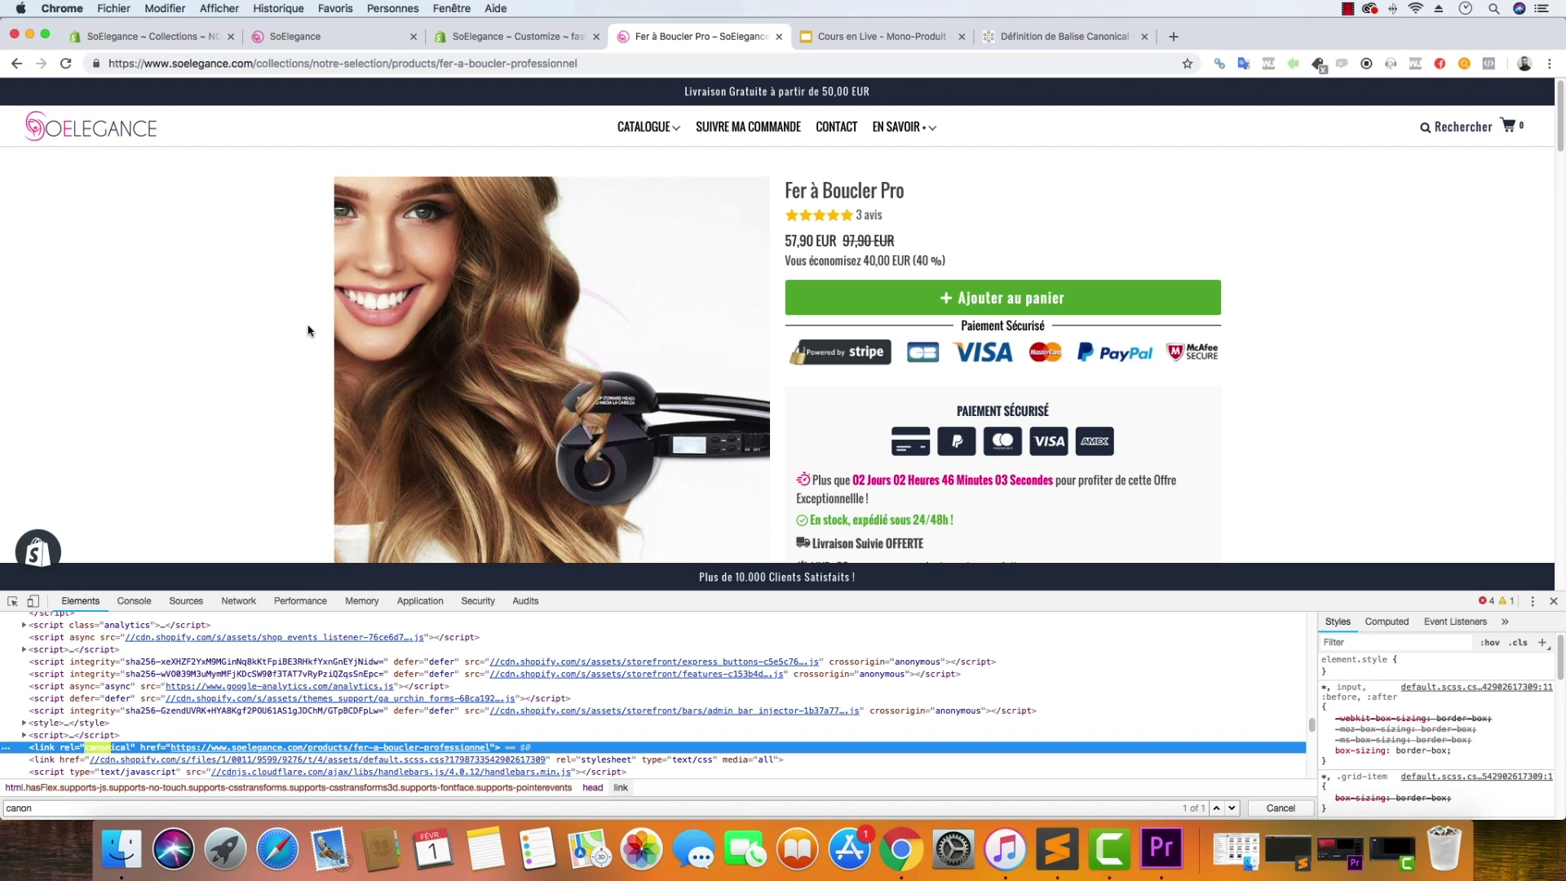
left_click(1060, 37)
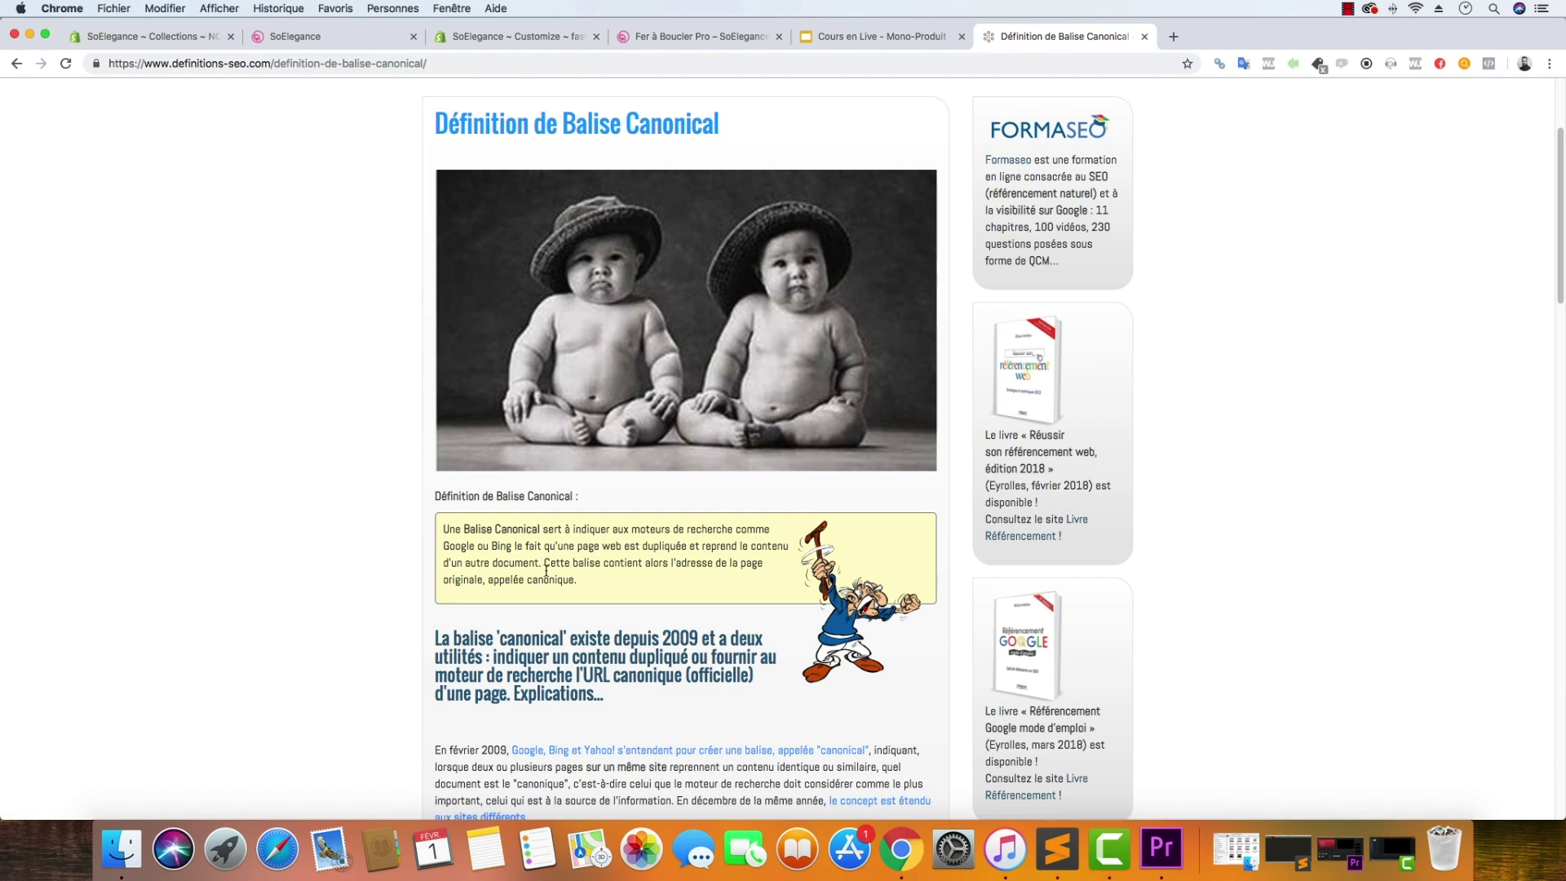
left_click_drag(545, 562, 669, 582)
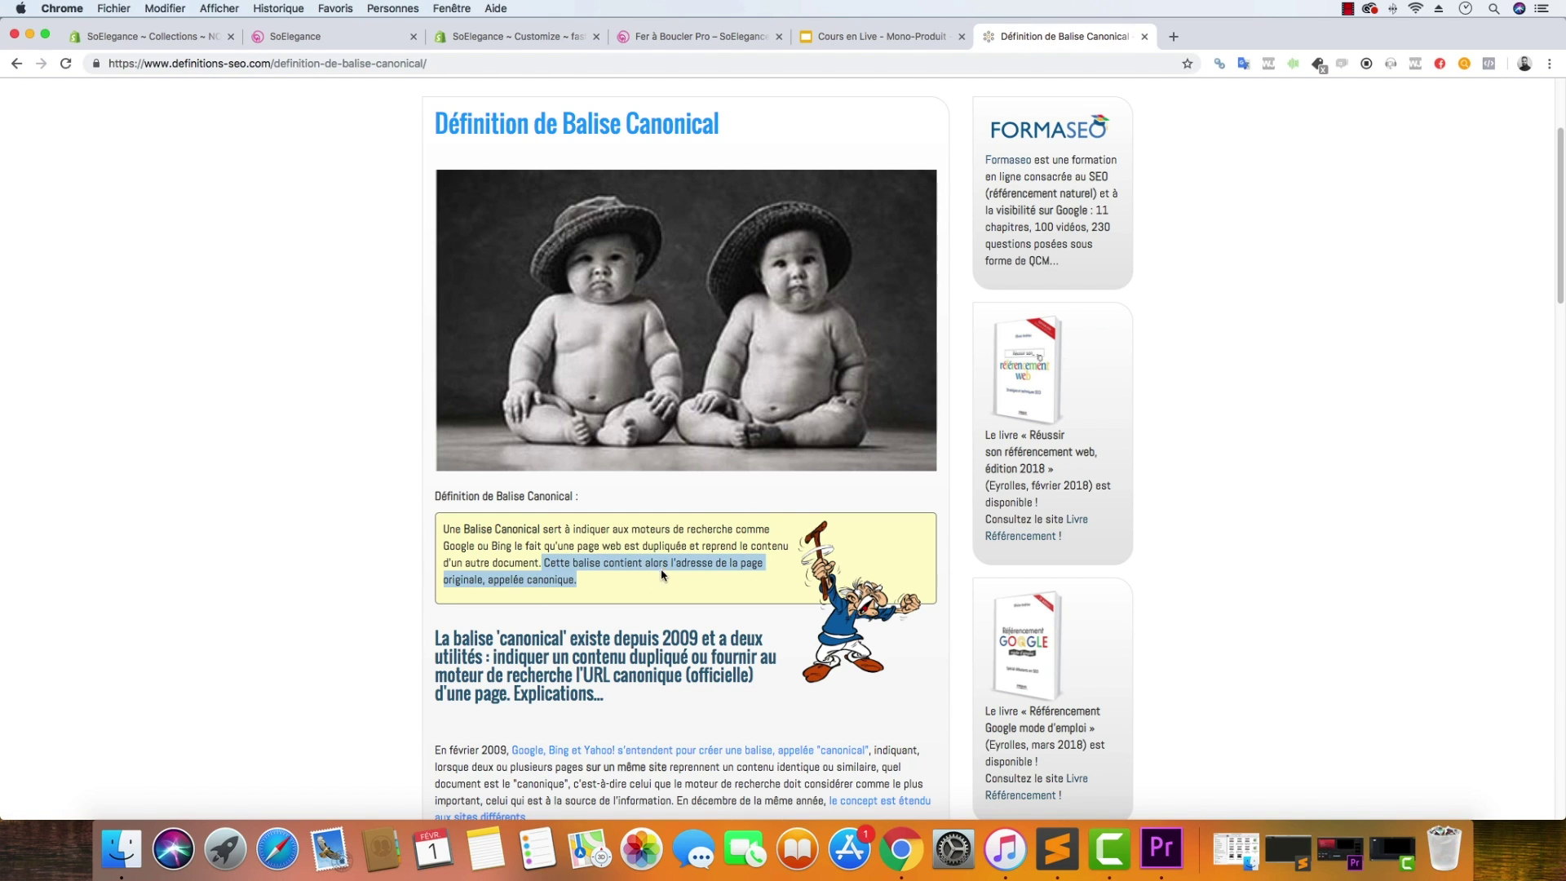
left_click(575, 584)
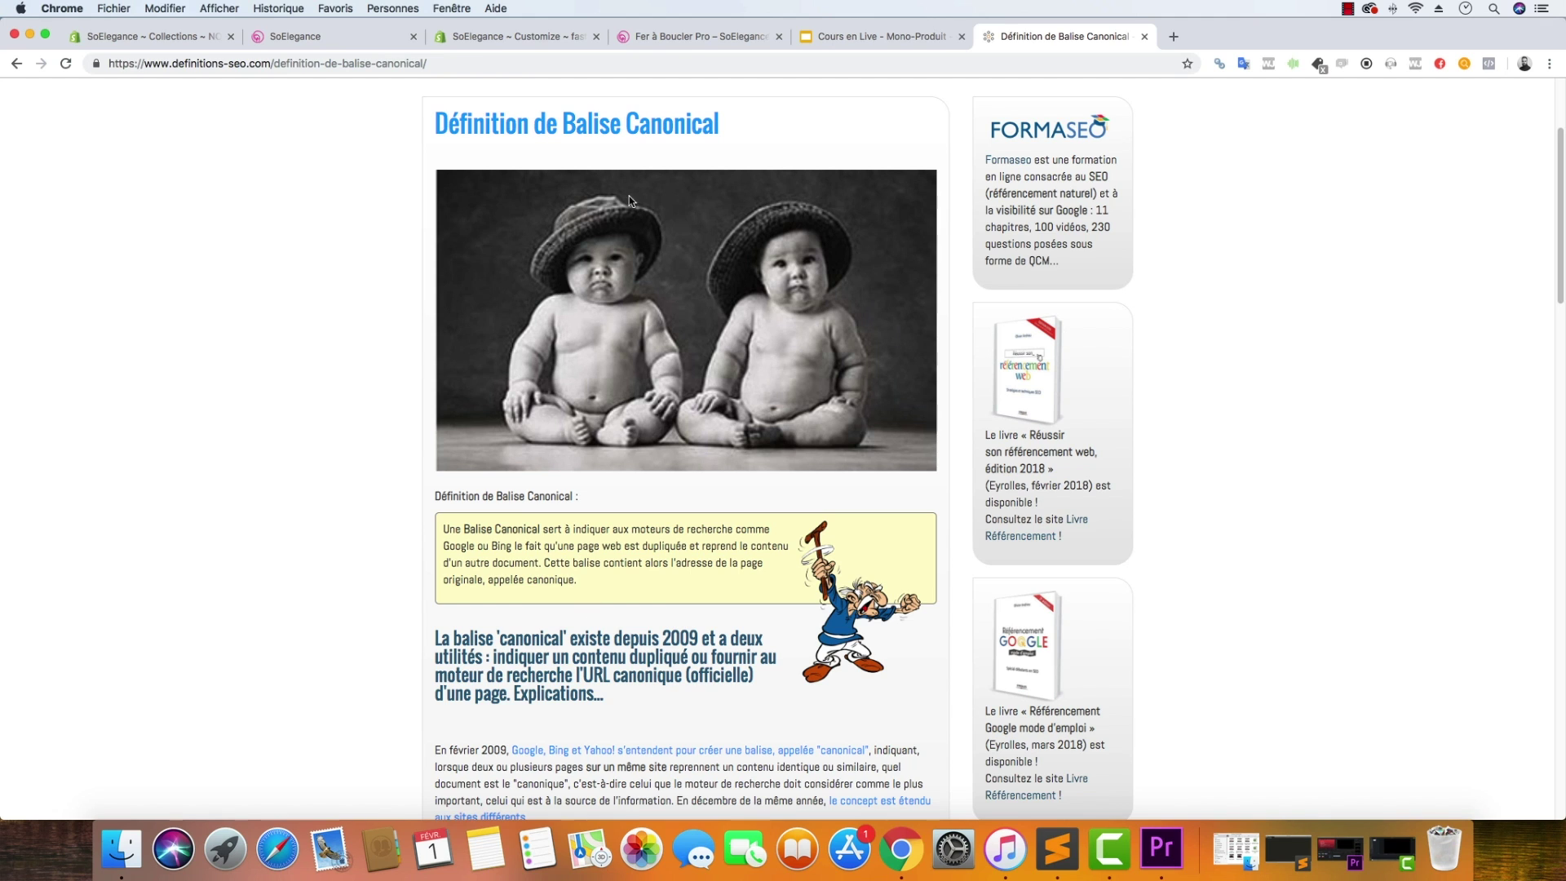
left_click(706, 37)
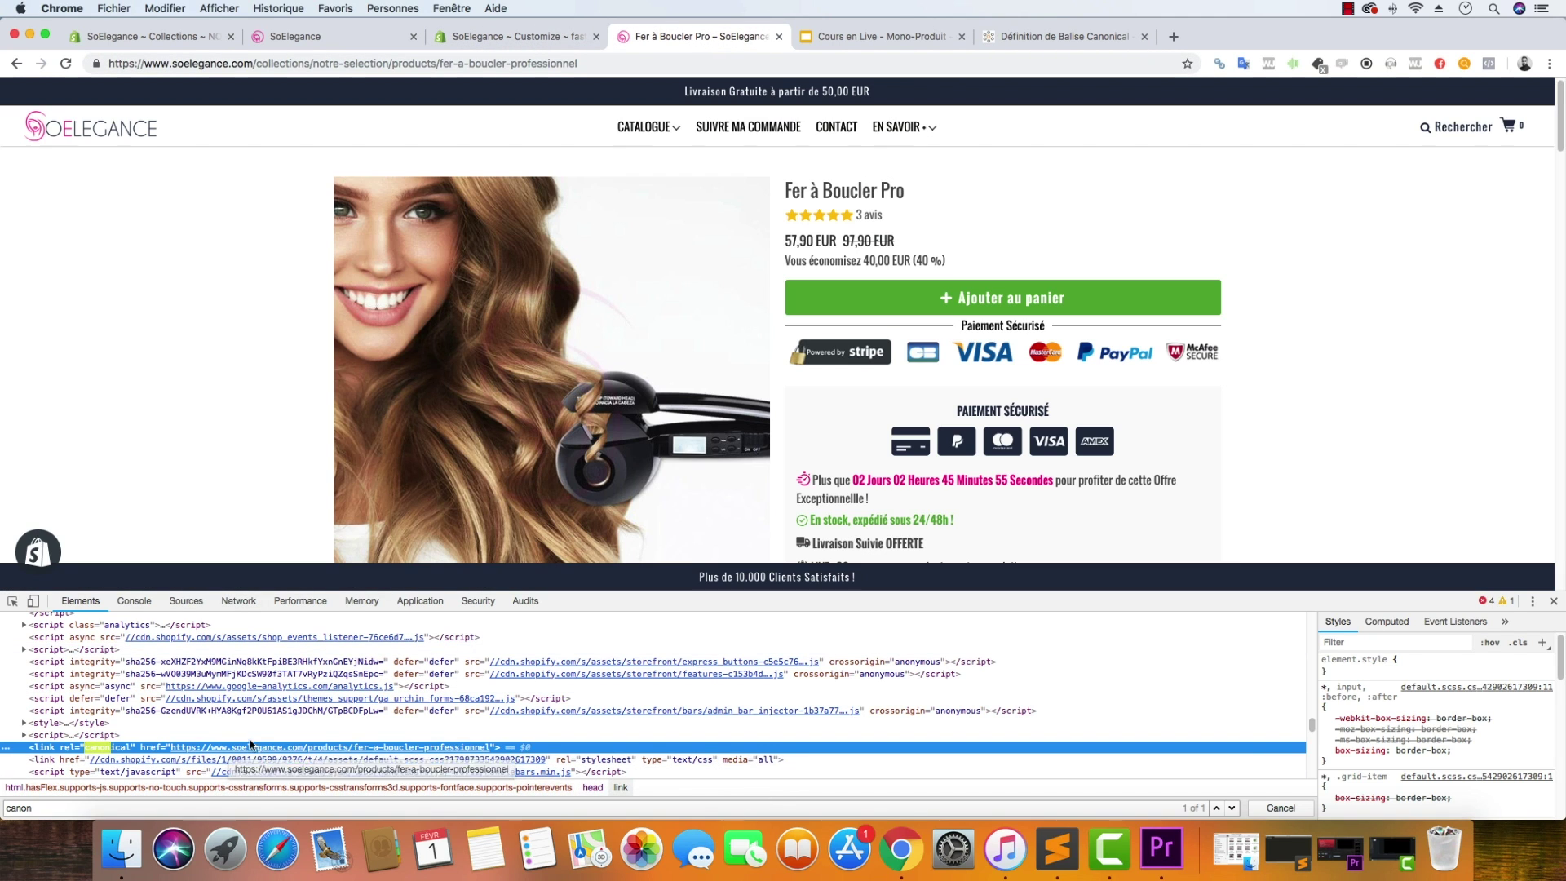
left_click_drag(255, 747, 458, 753)
key("ctrl+c")
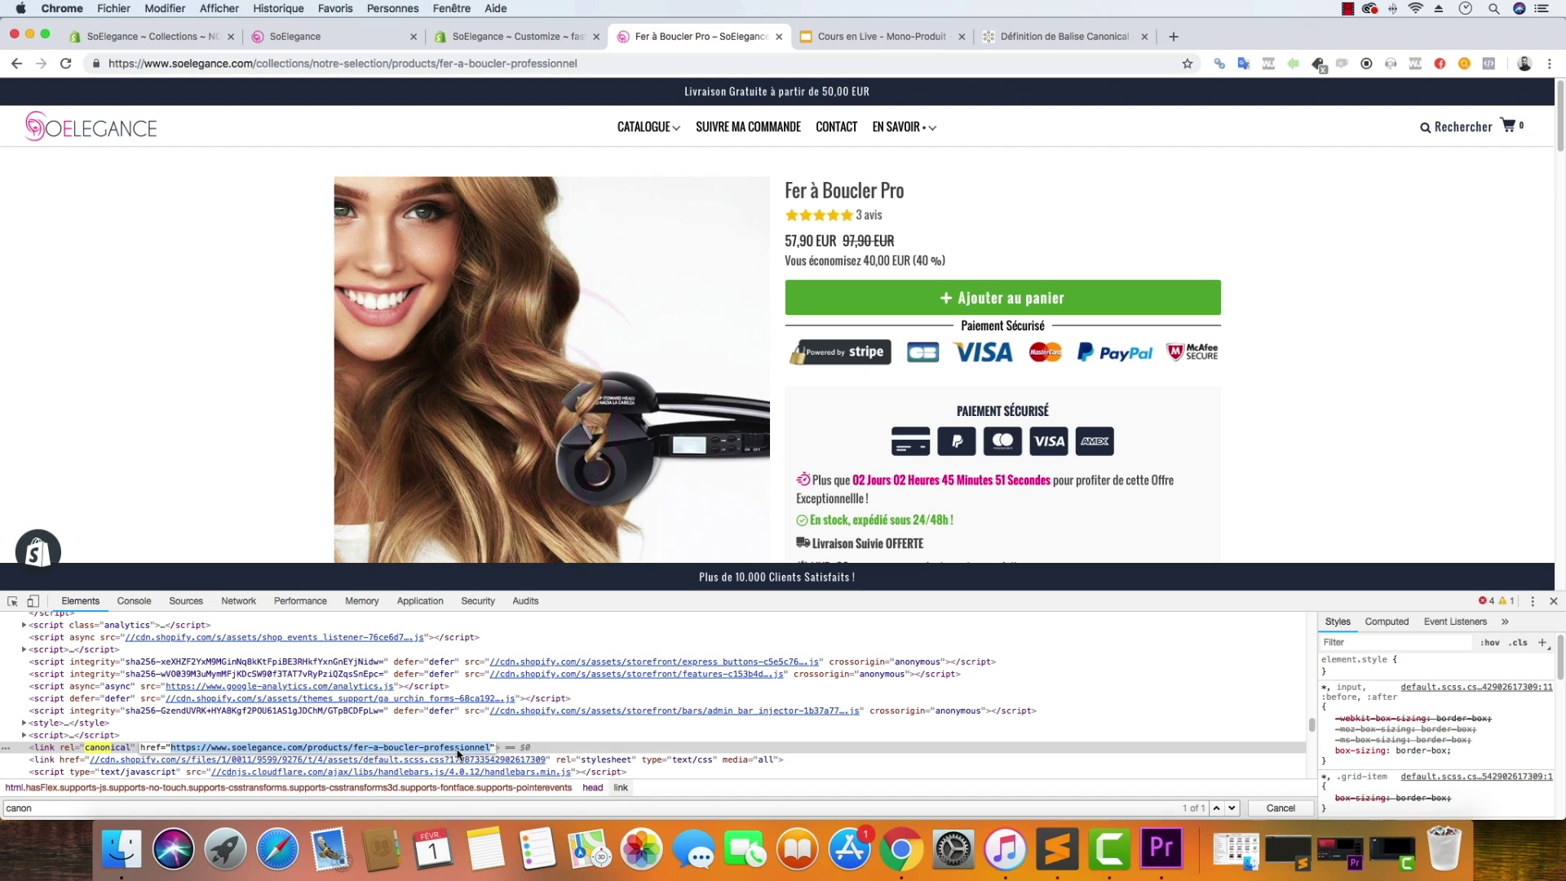
left_click(1174, 36)
key("ctrl+v")
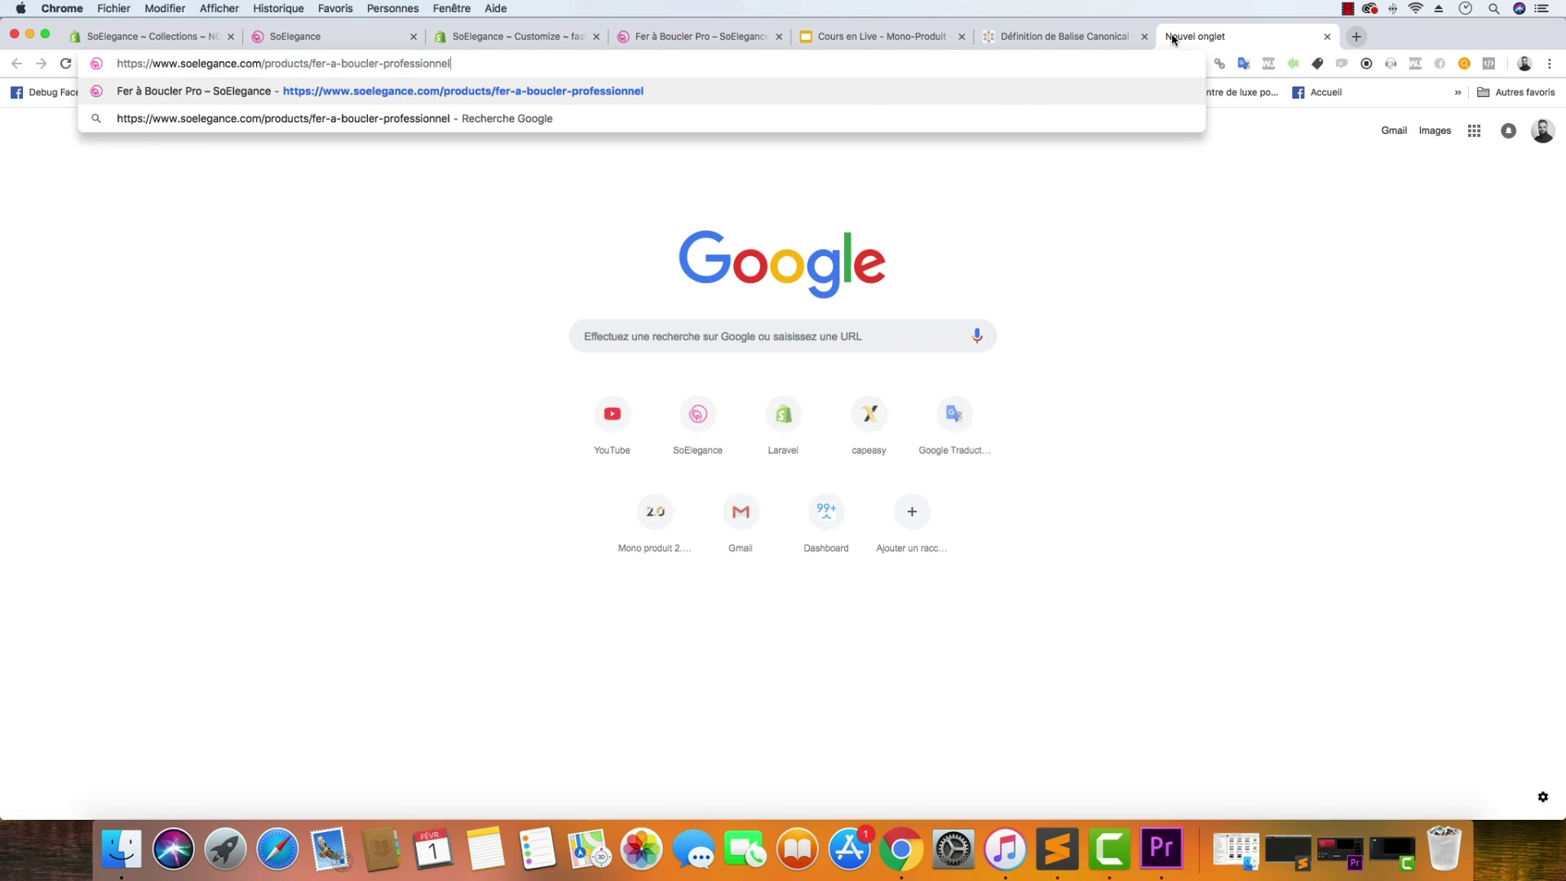
key("Return")
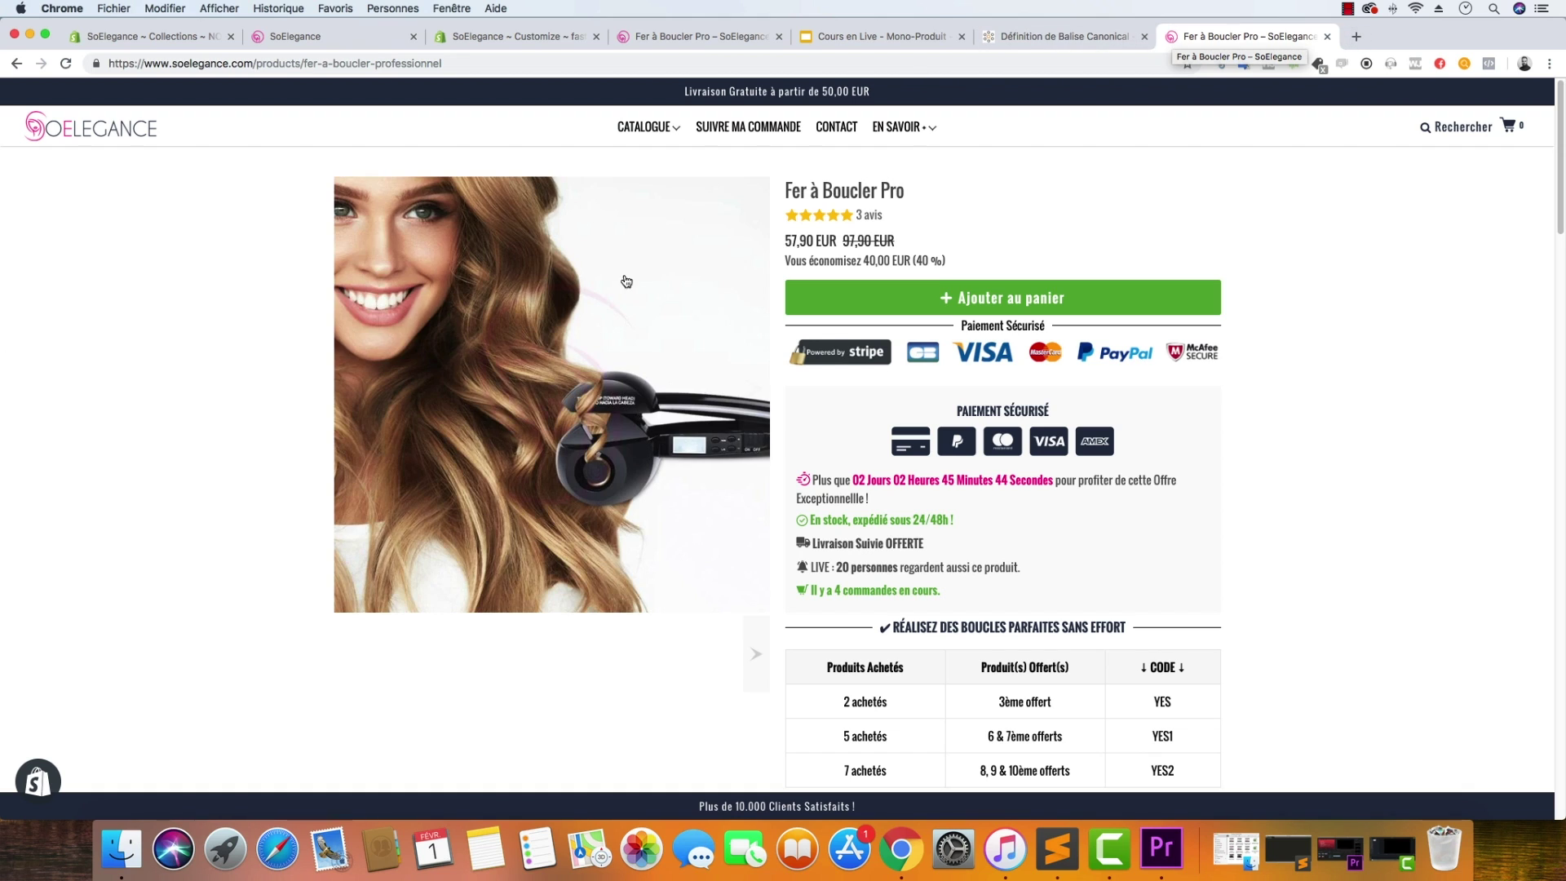
Place the new product tab beside the collection-URL product tab and close the developer tools in the latter.
left_click_drag(1172, 39, 795, 24)
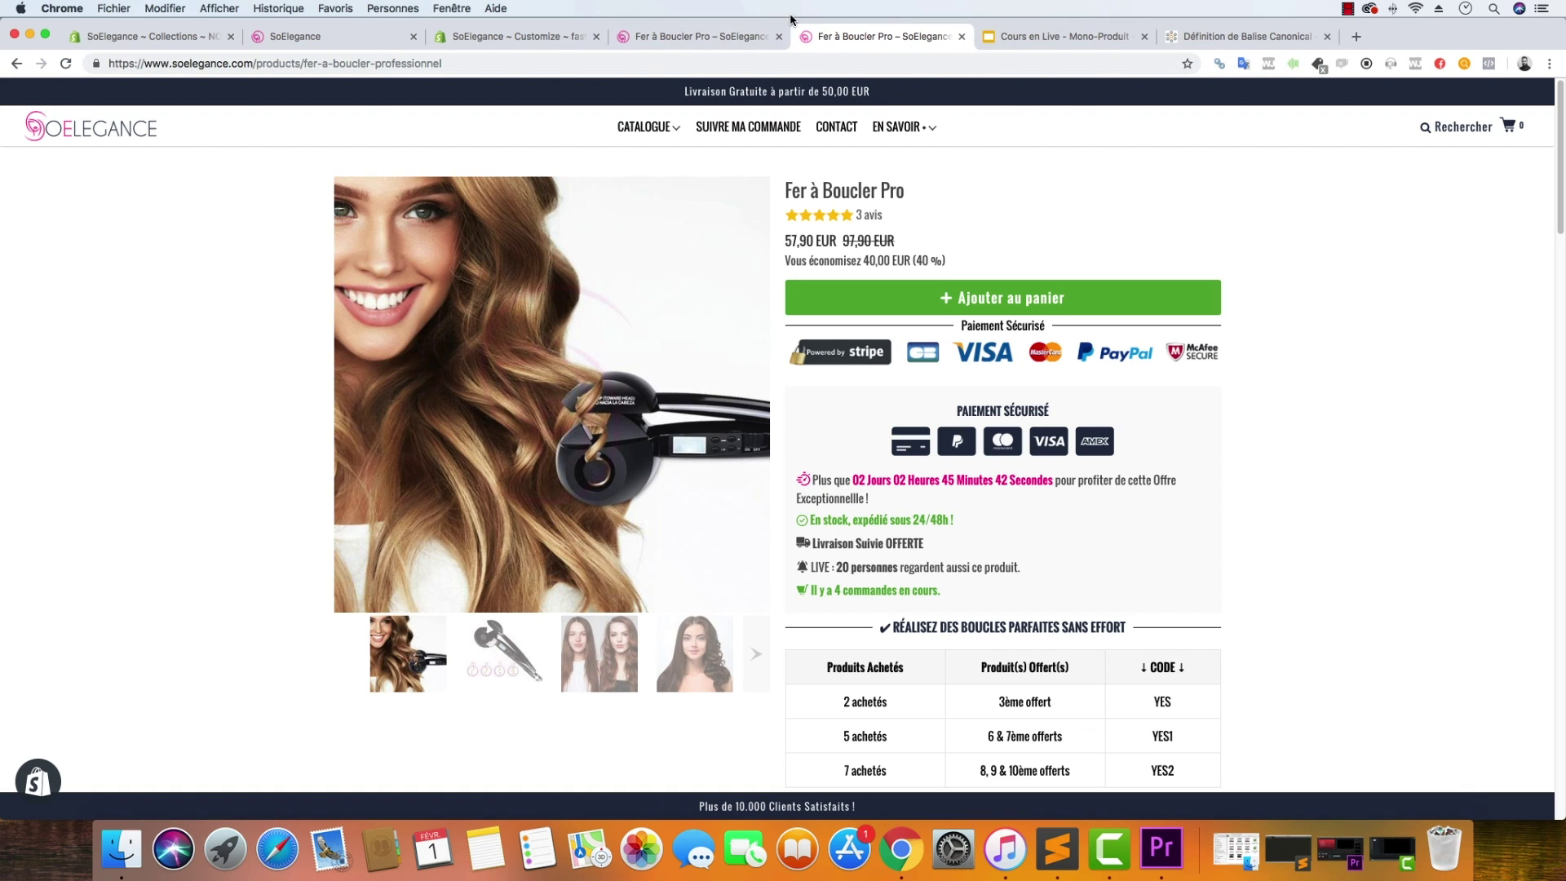
left_click(730, 24)
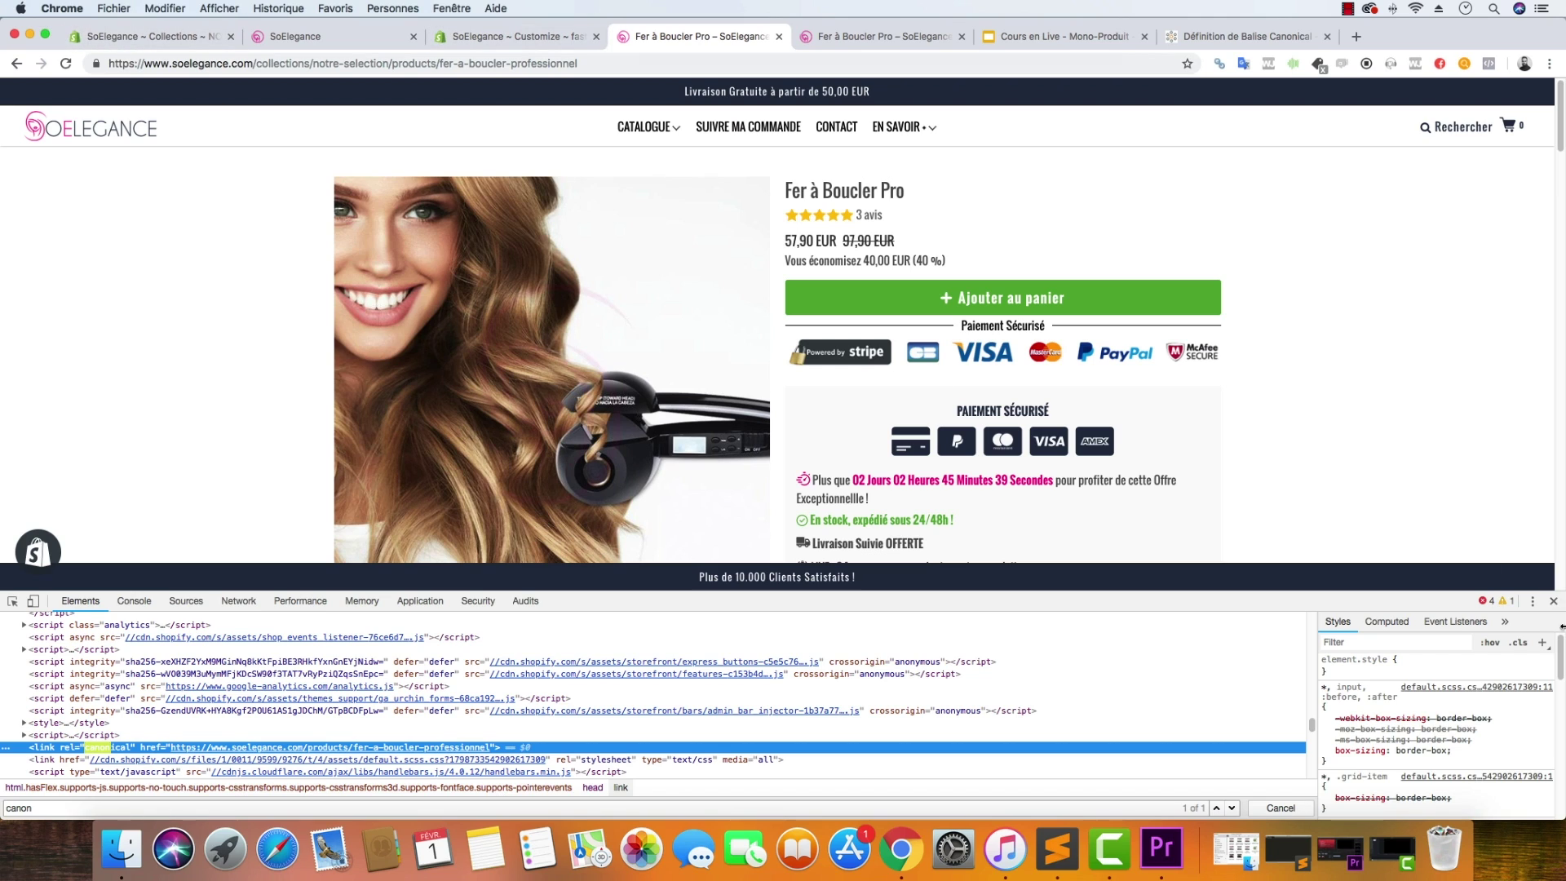
left_click(1553, 604)
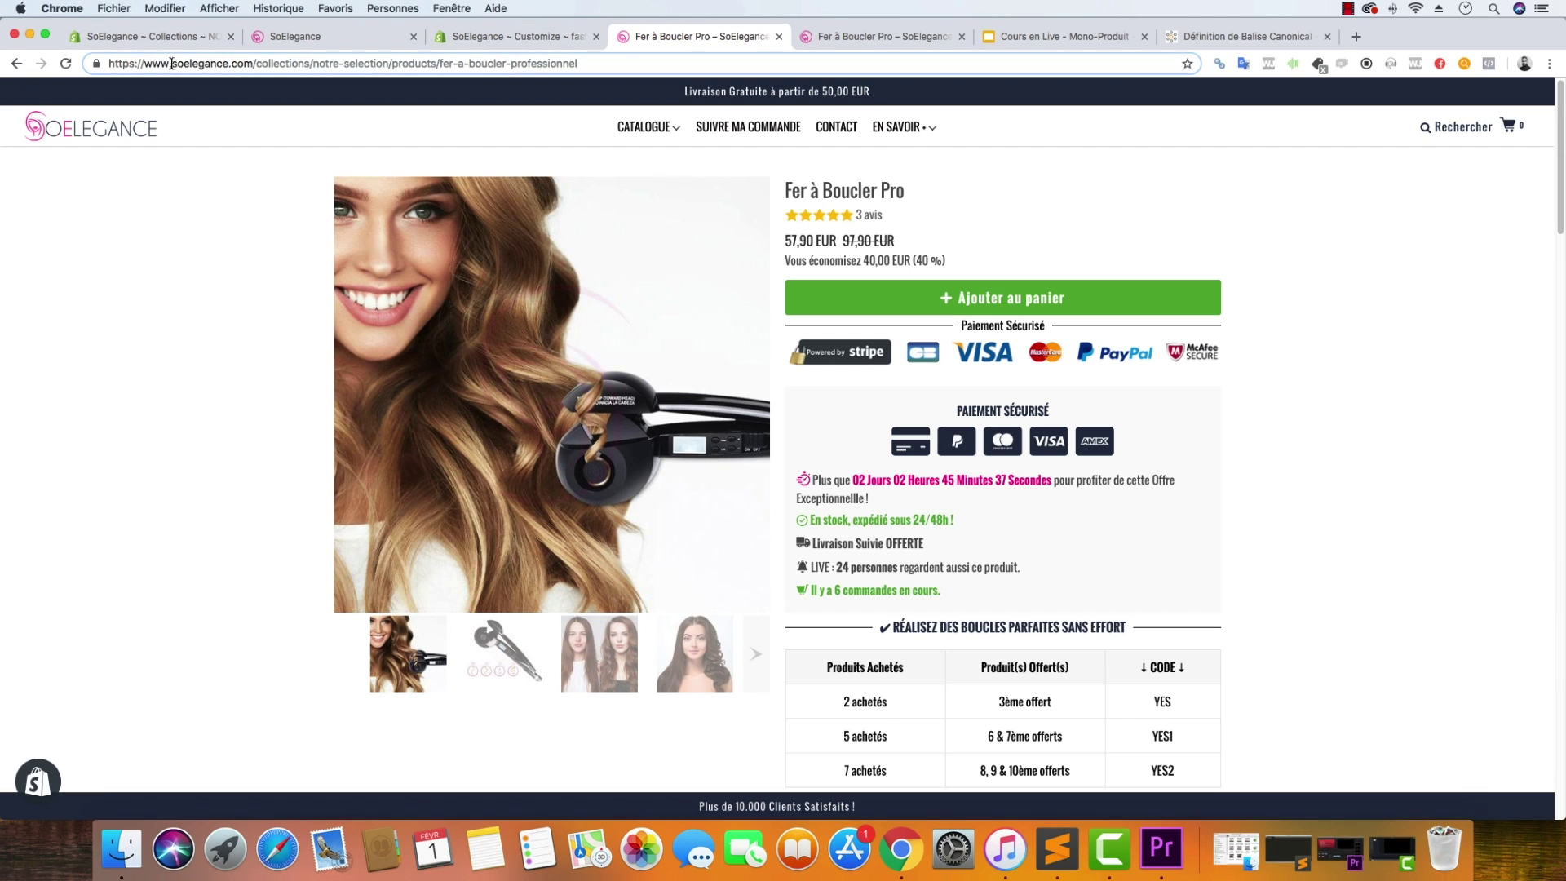
Search Google for site:soelegance.com/collections/notre-selection/products/fer-a-boucler-professionnel, then return to the product page.
left_click(63, 64)
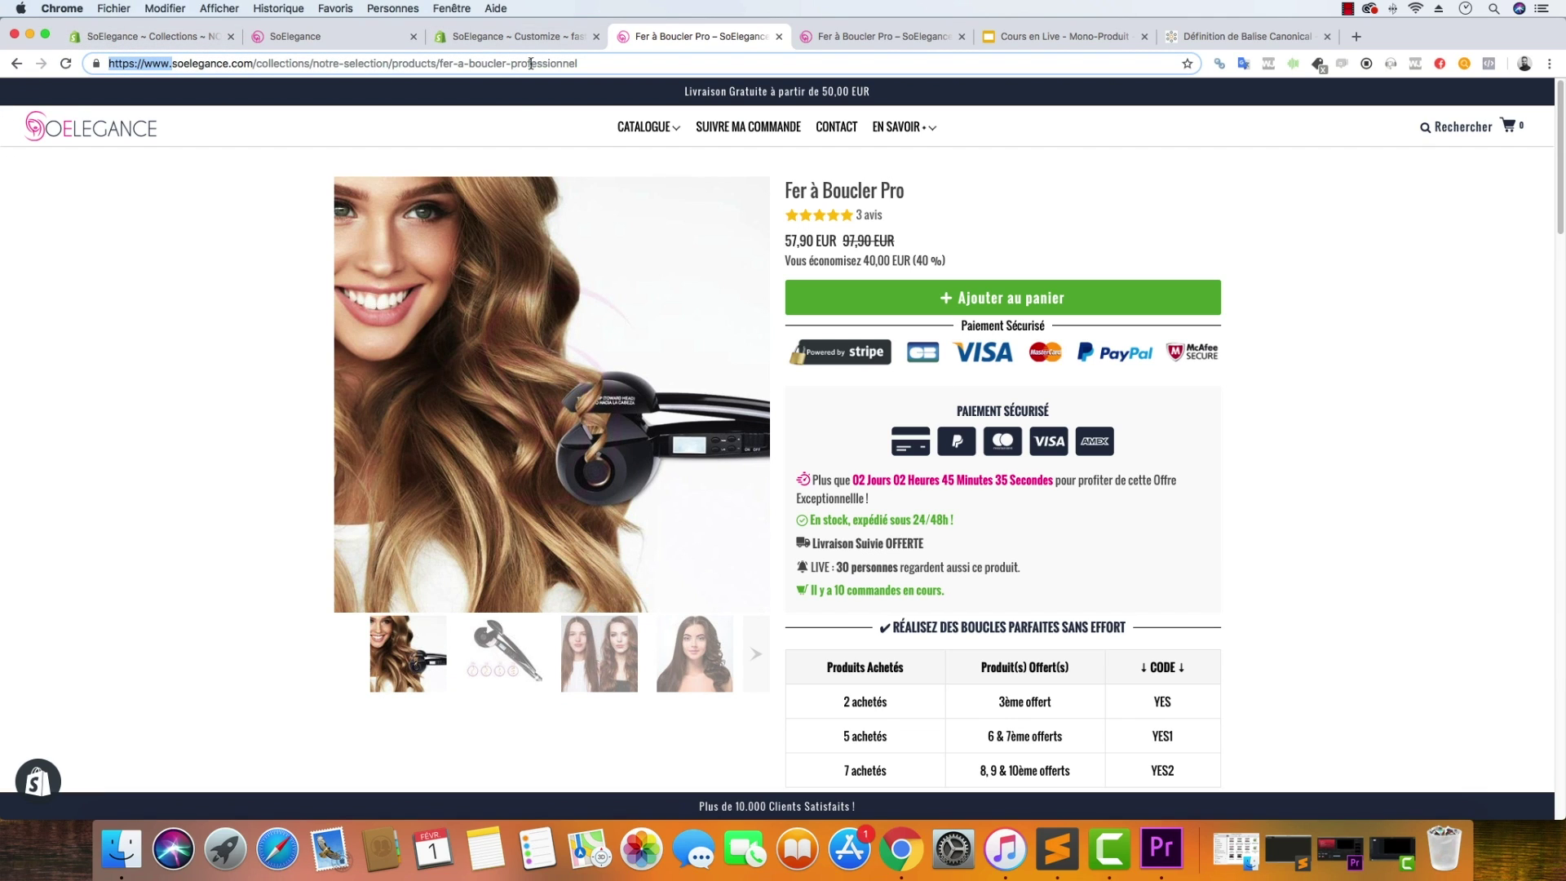
key("BackSpace")
type("site:")
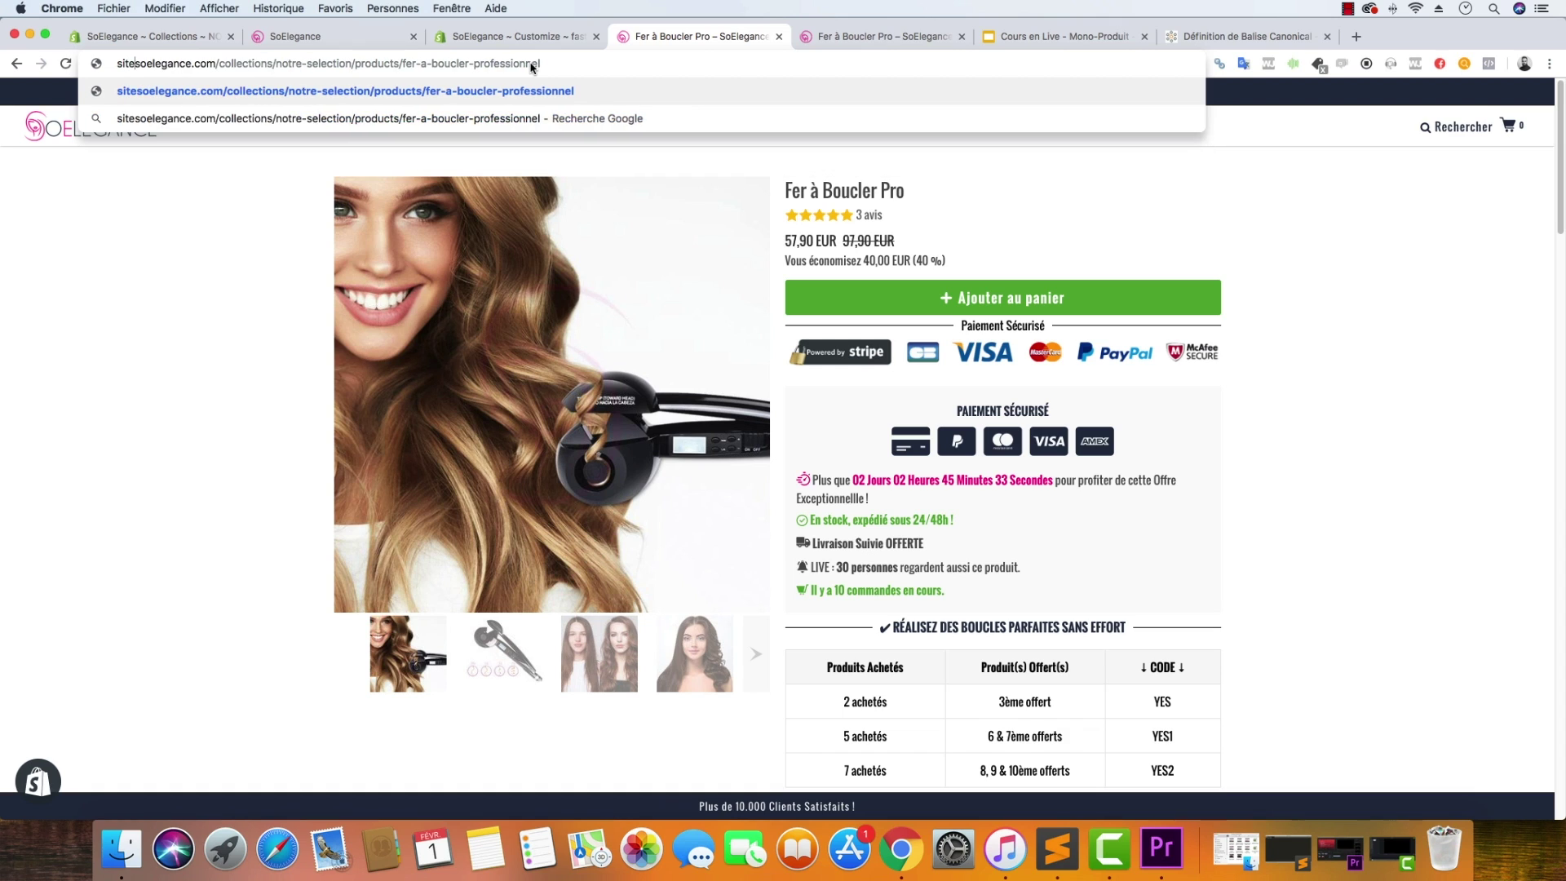
key("Return")
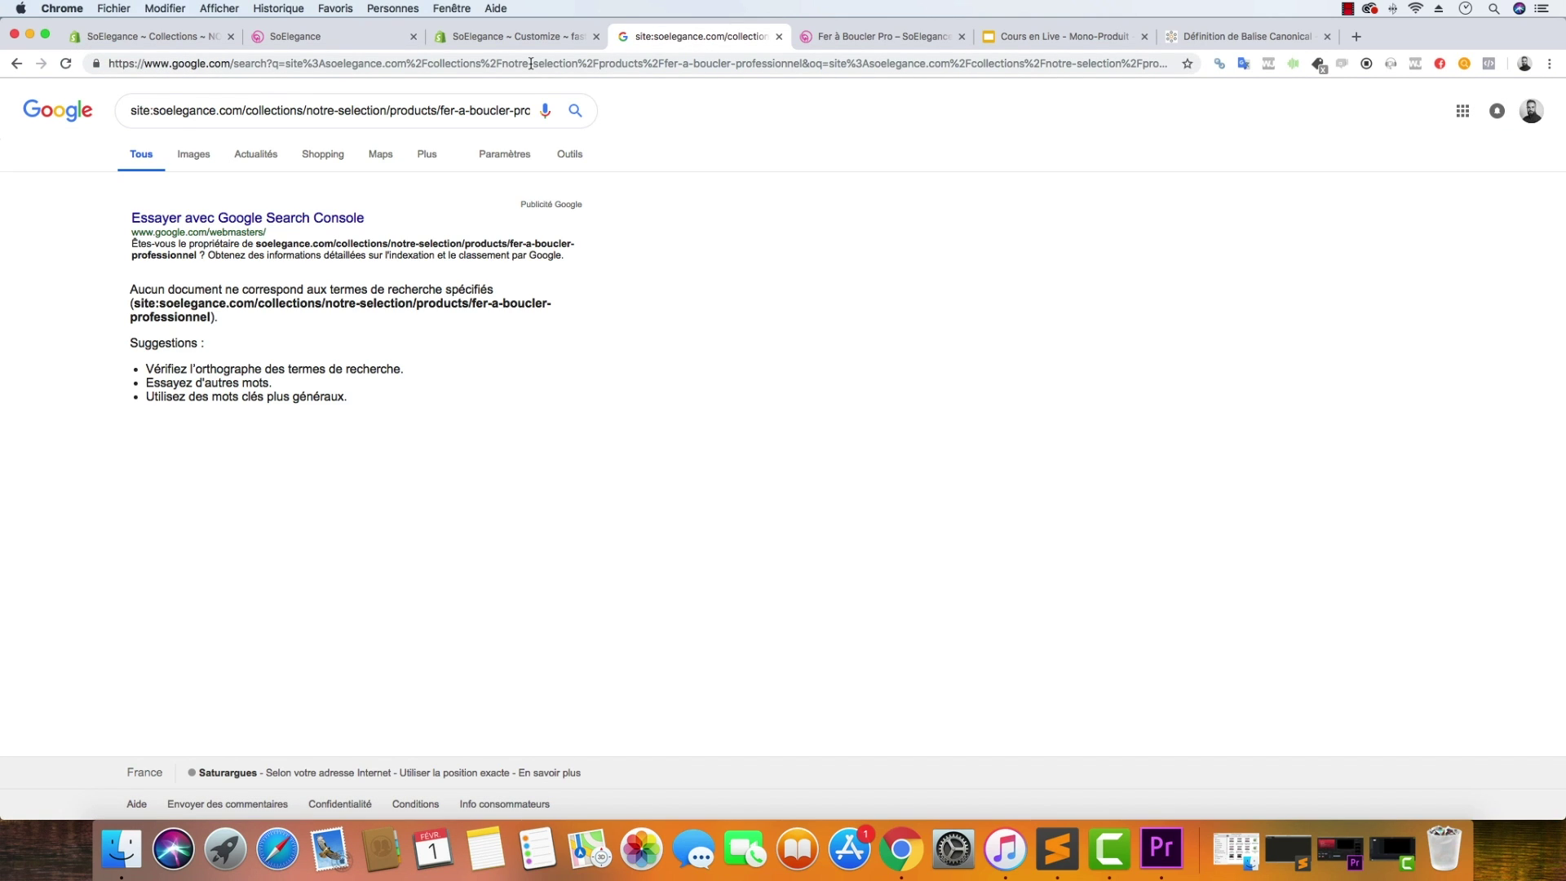
left_click(16, 62)
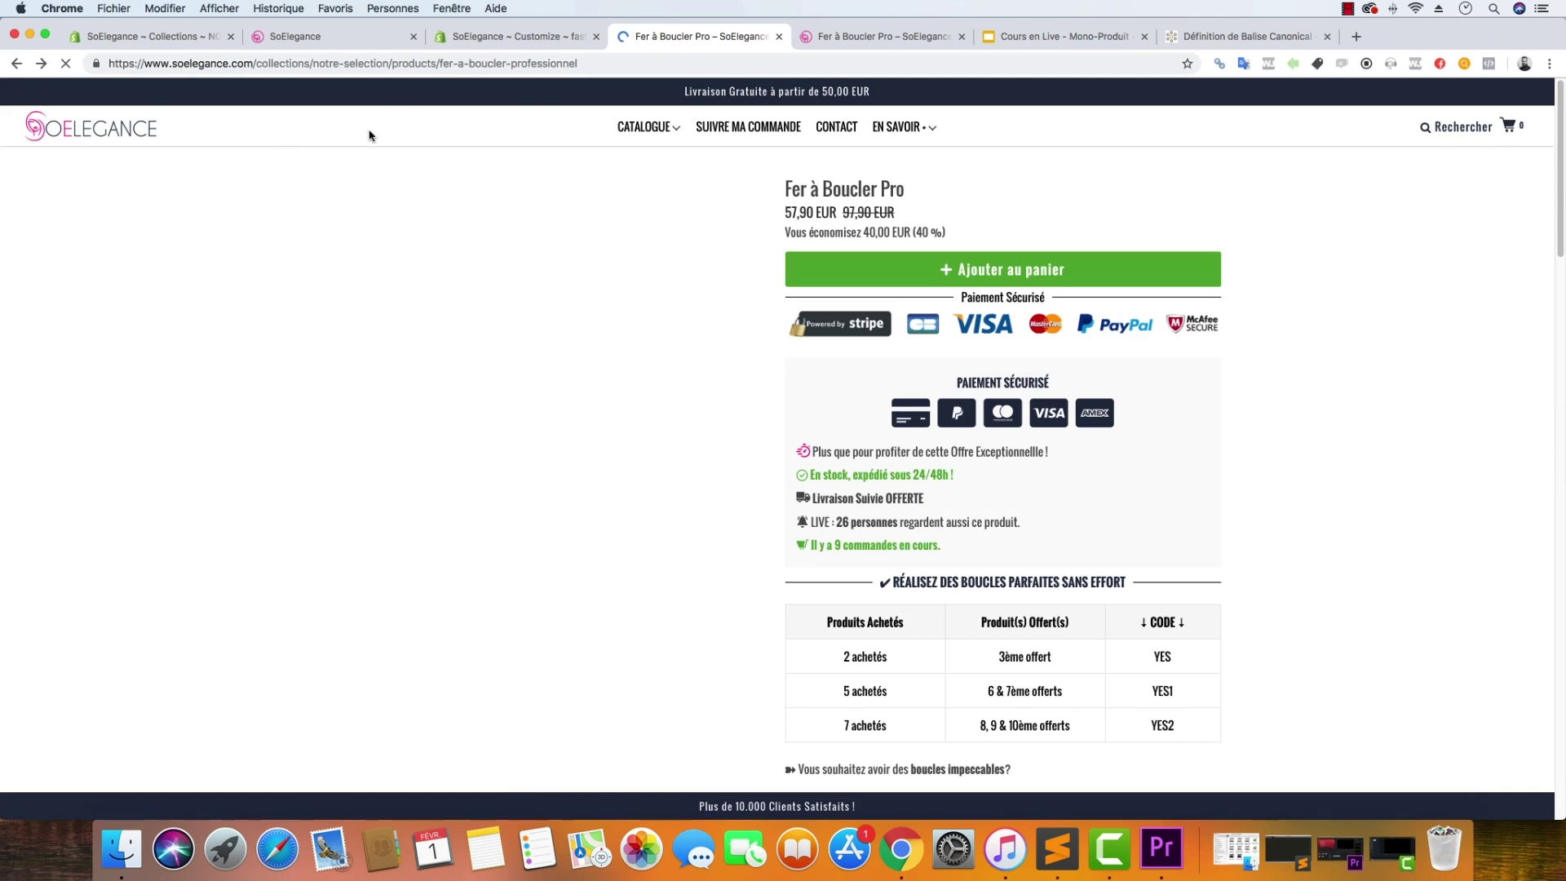
Compare the Fer à Boucler Pro page at its original product URL with the same page at its collection URL.
left_click(830, 38)
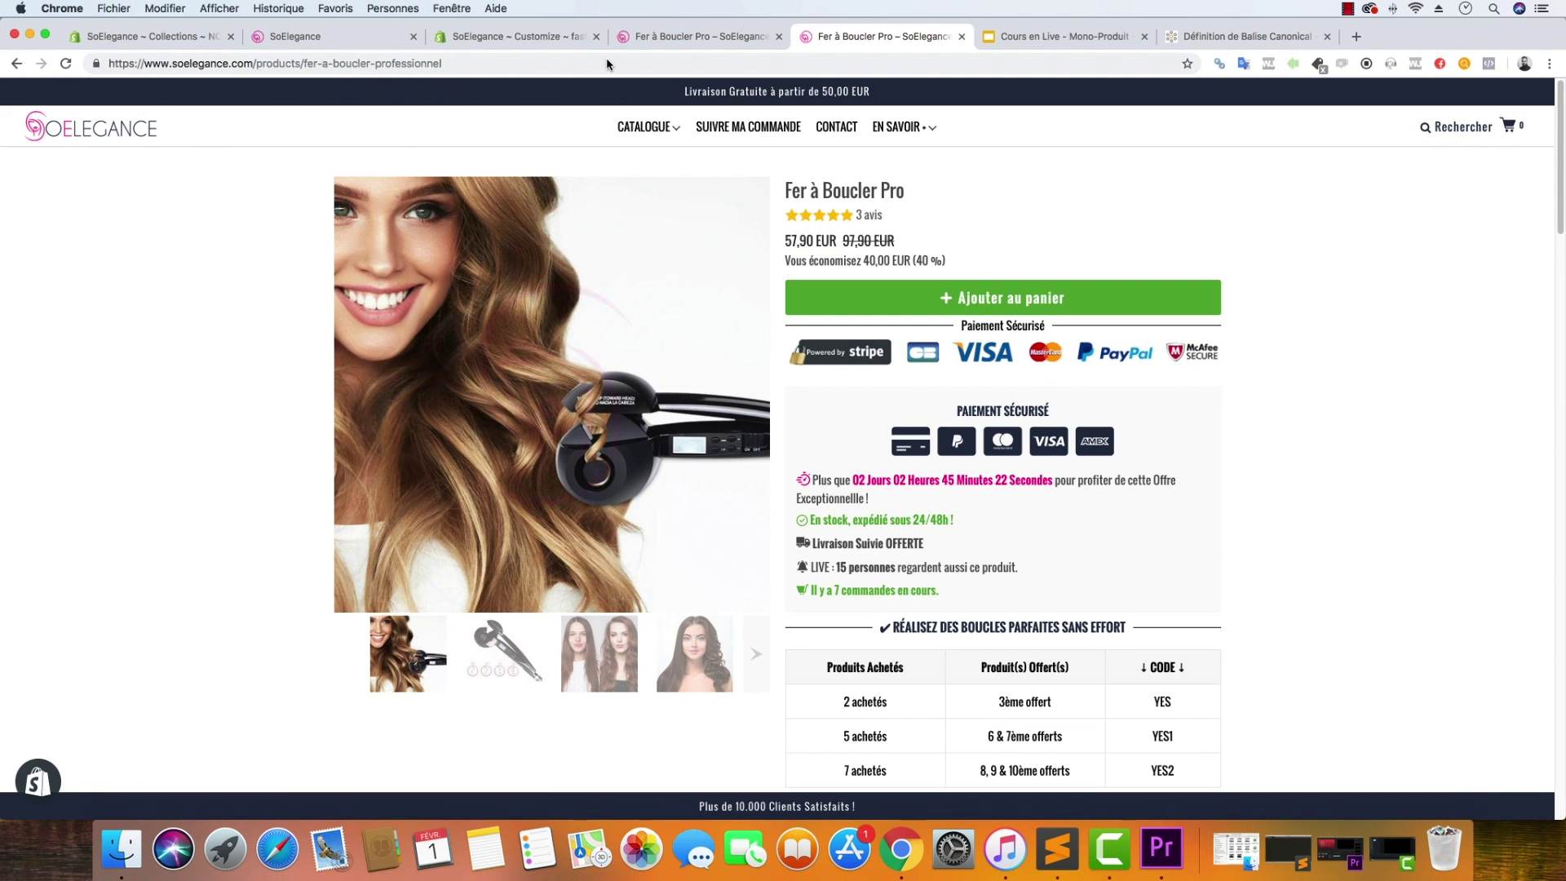
left_click(725, 39)
left_click(879, 38)
left_click(722, 38)
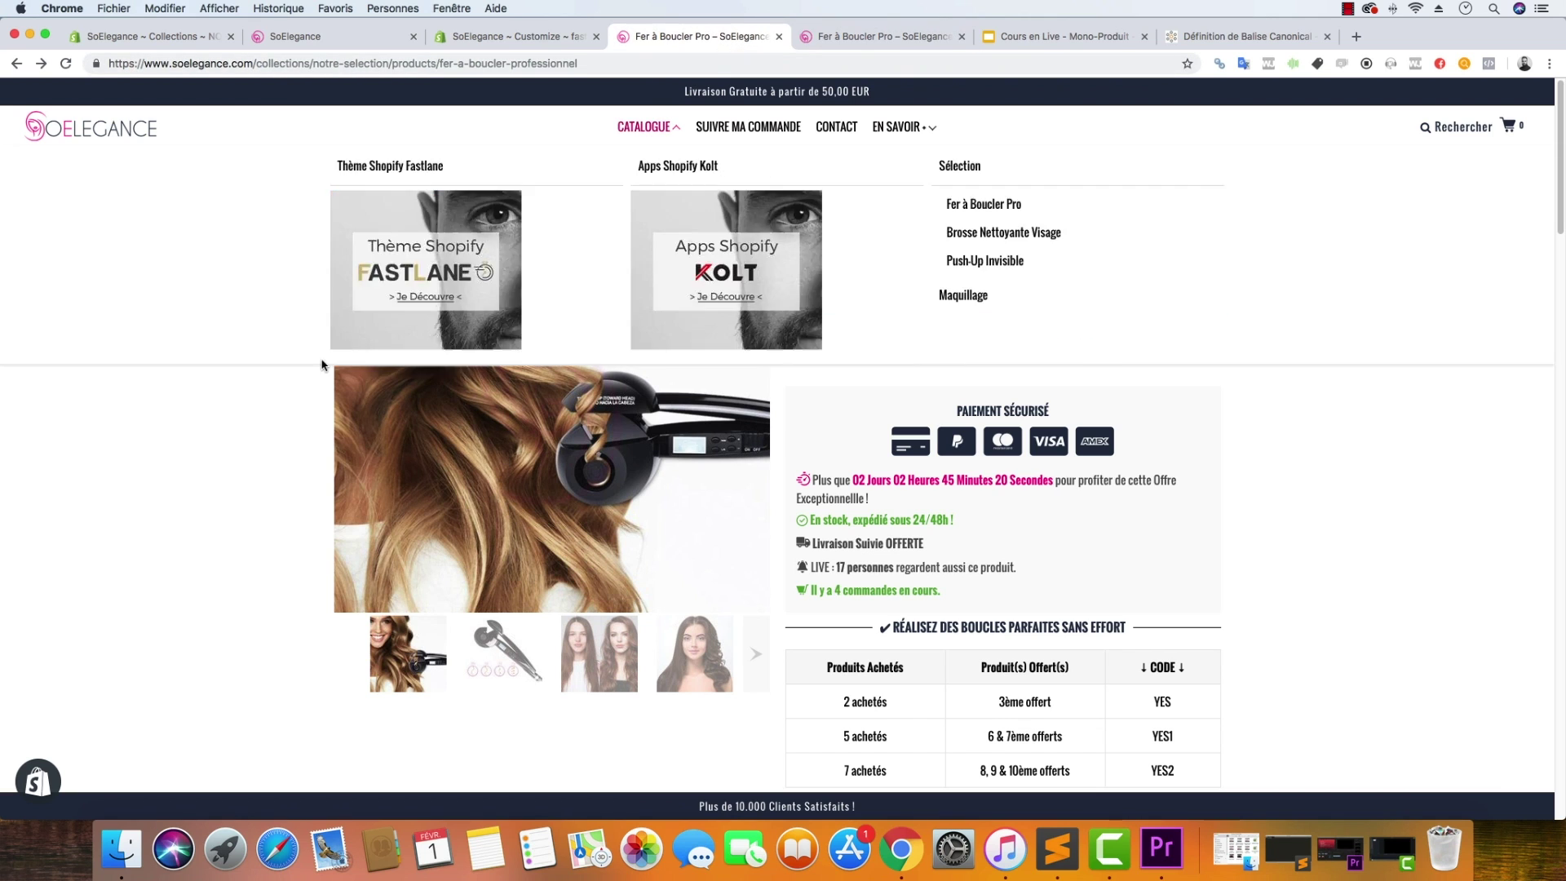
scroll(318, 363, "down", 8)
scroll(314, 367, "up", 10)
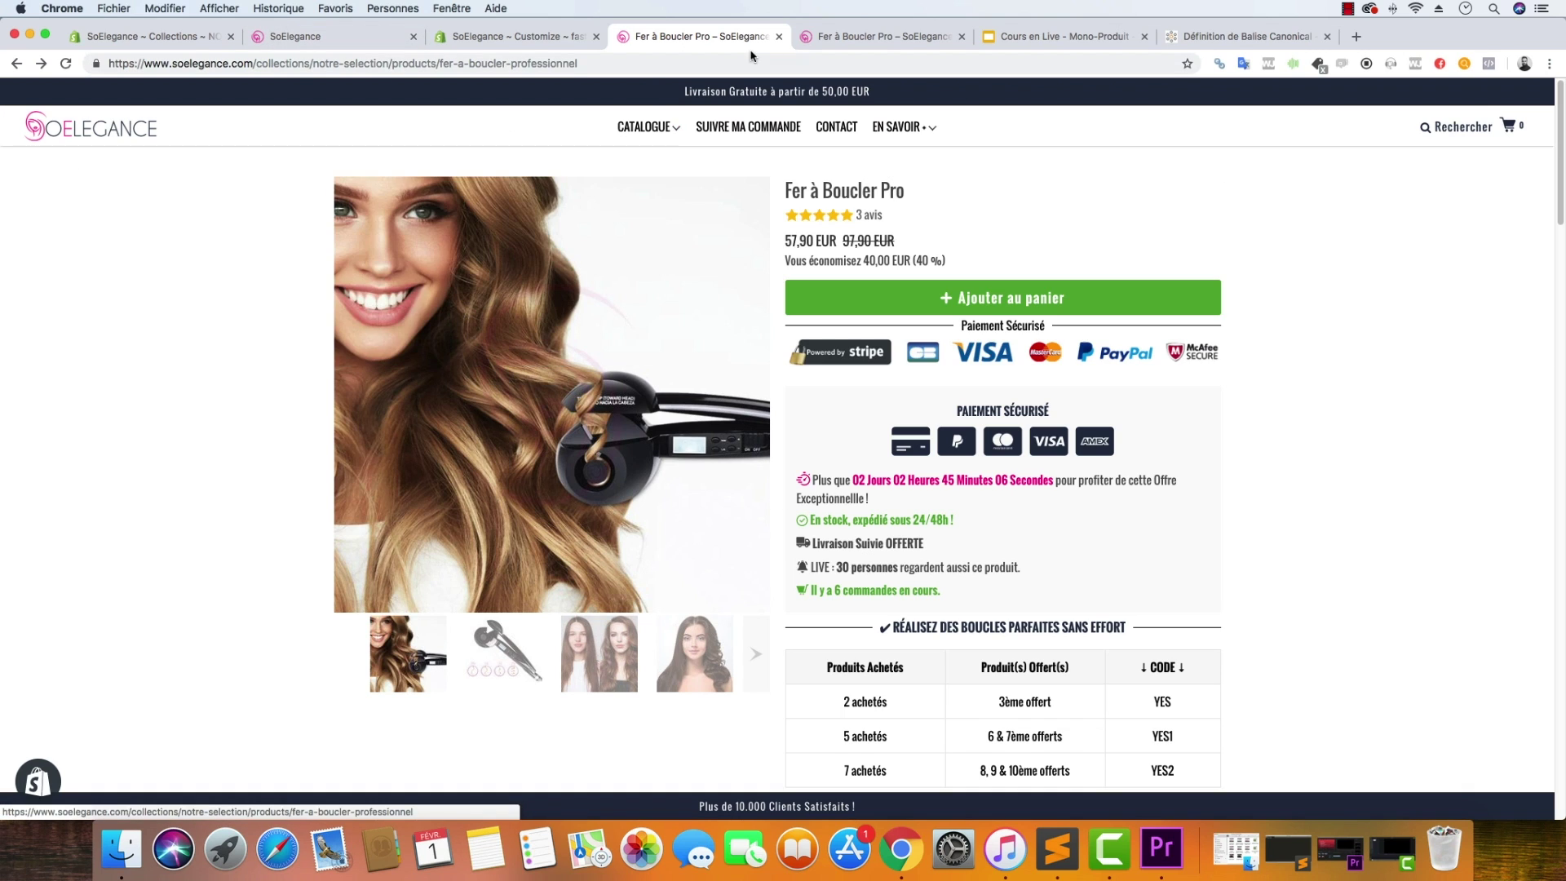
Search Google for site:soelegance.com/products/fer-a-boucler-professionnel from the original product page's address.
left_click(847, 39)
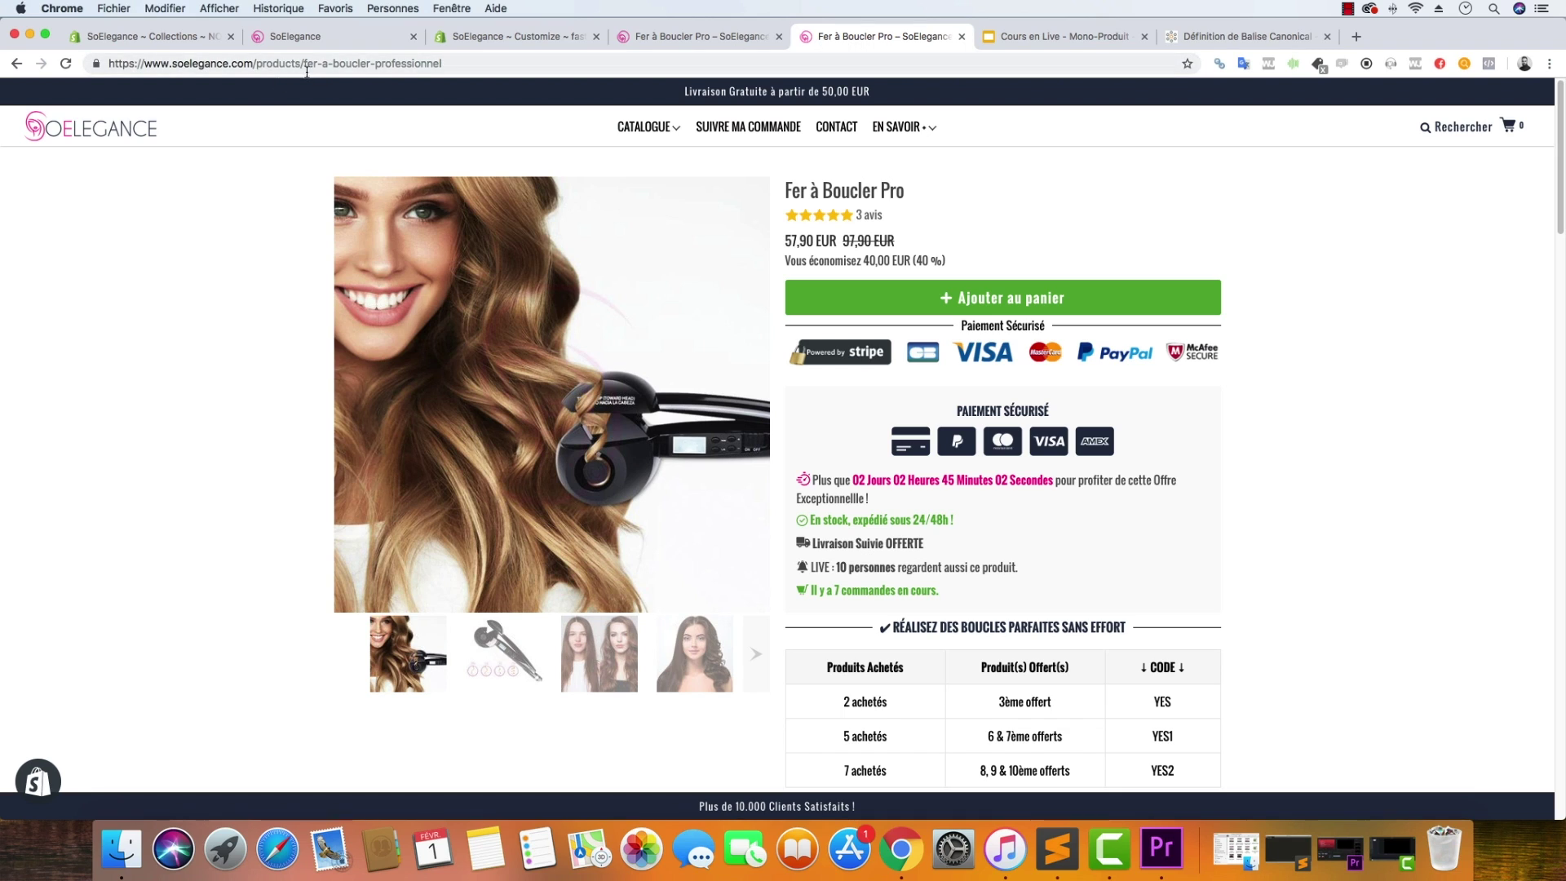
left_click(242, 68)
left_click(261, 68)
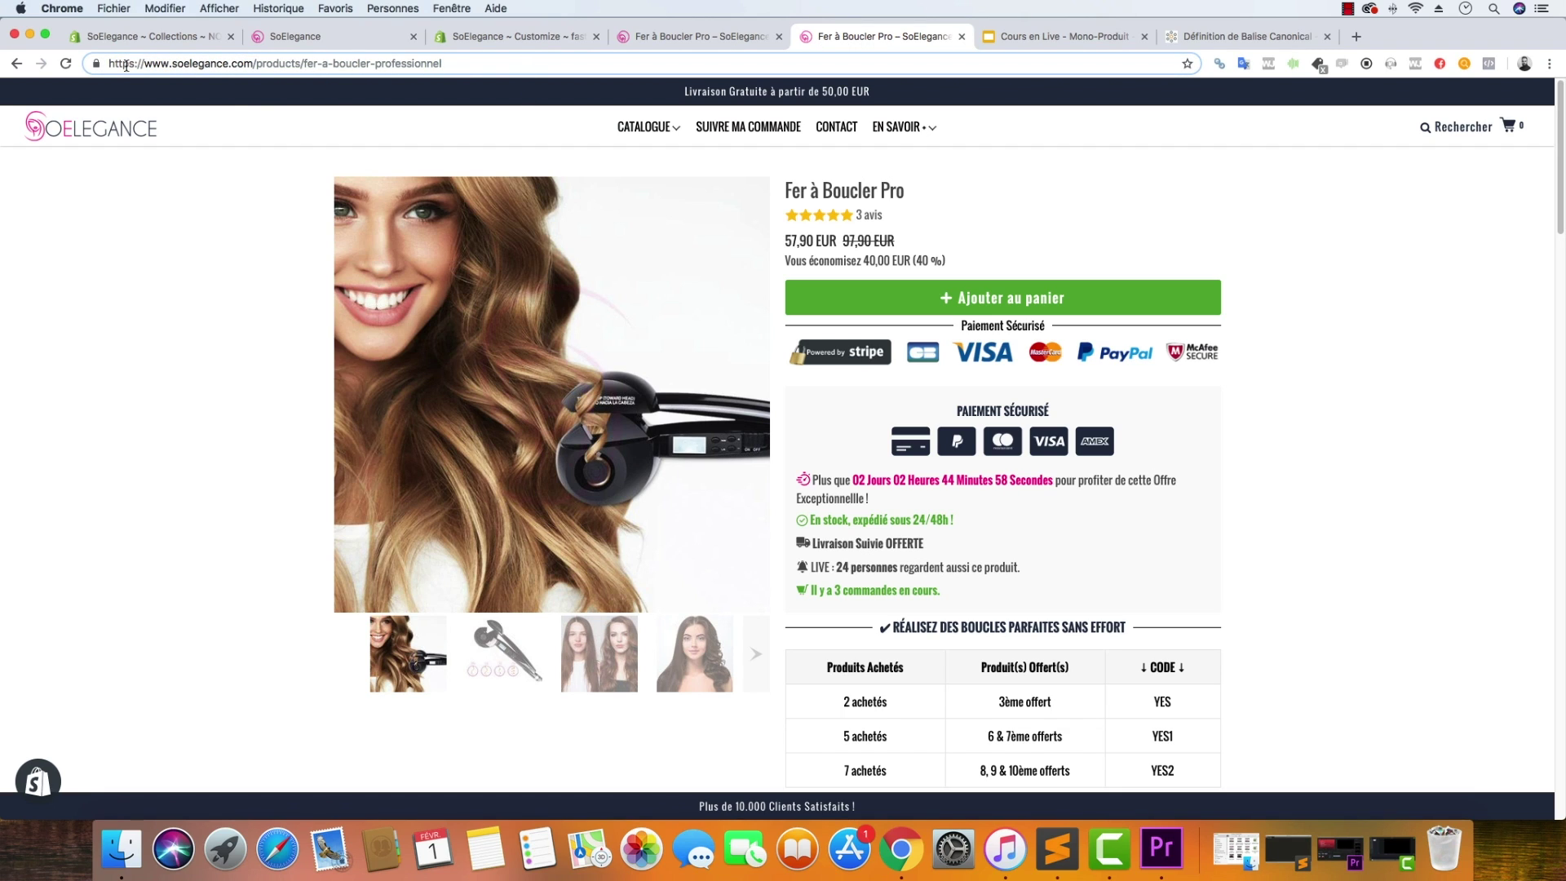
left_click_drag(173, 63, 98, 63)
type("site:")
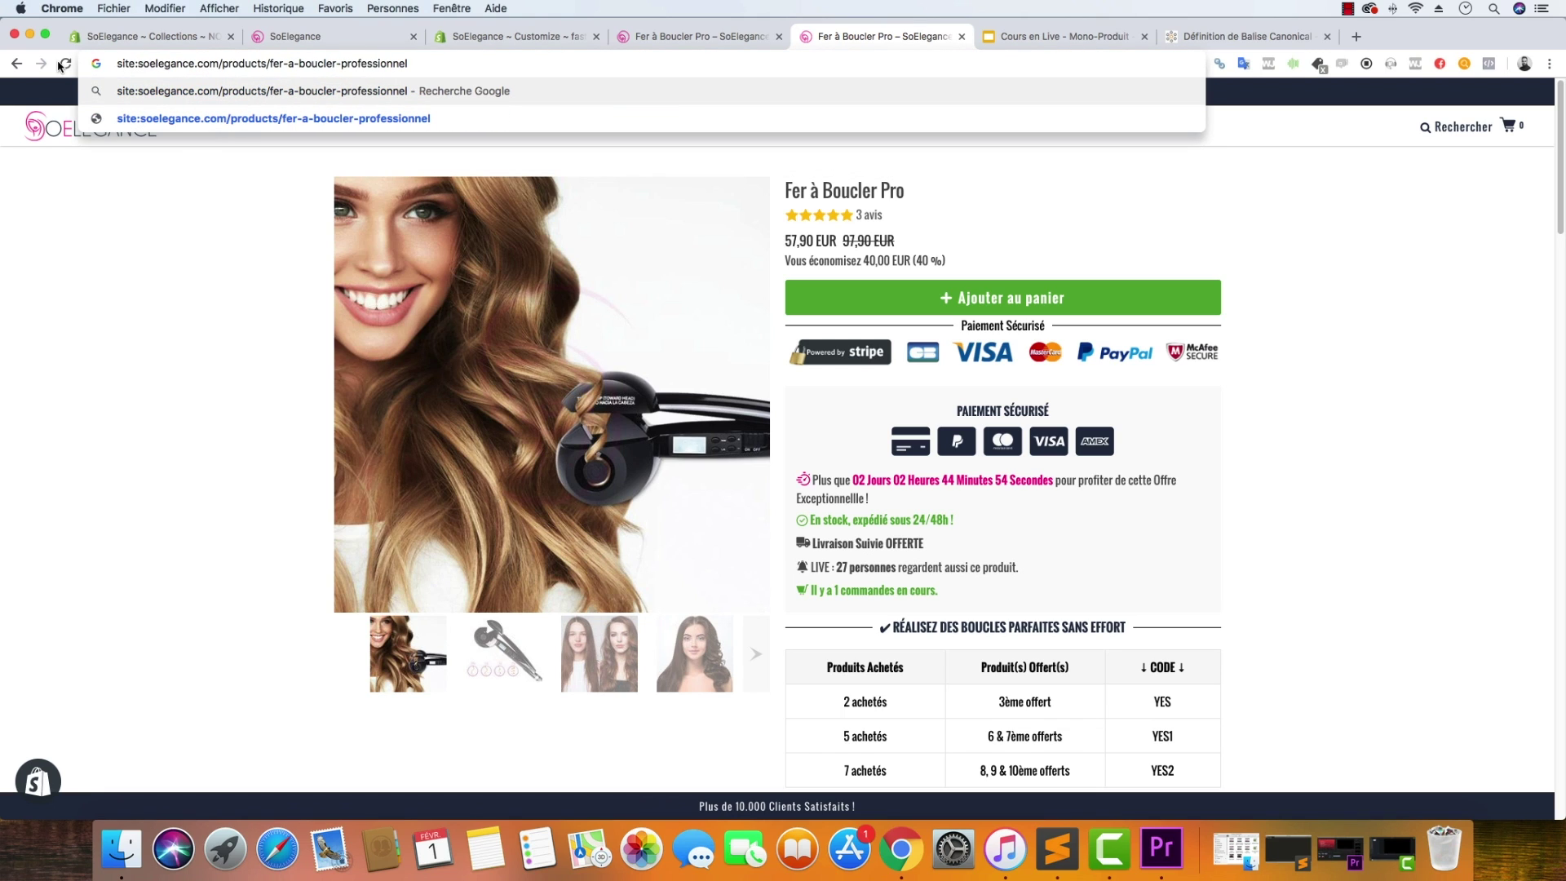
key("Return")
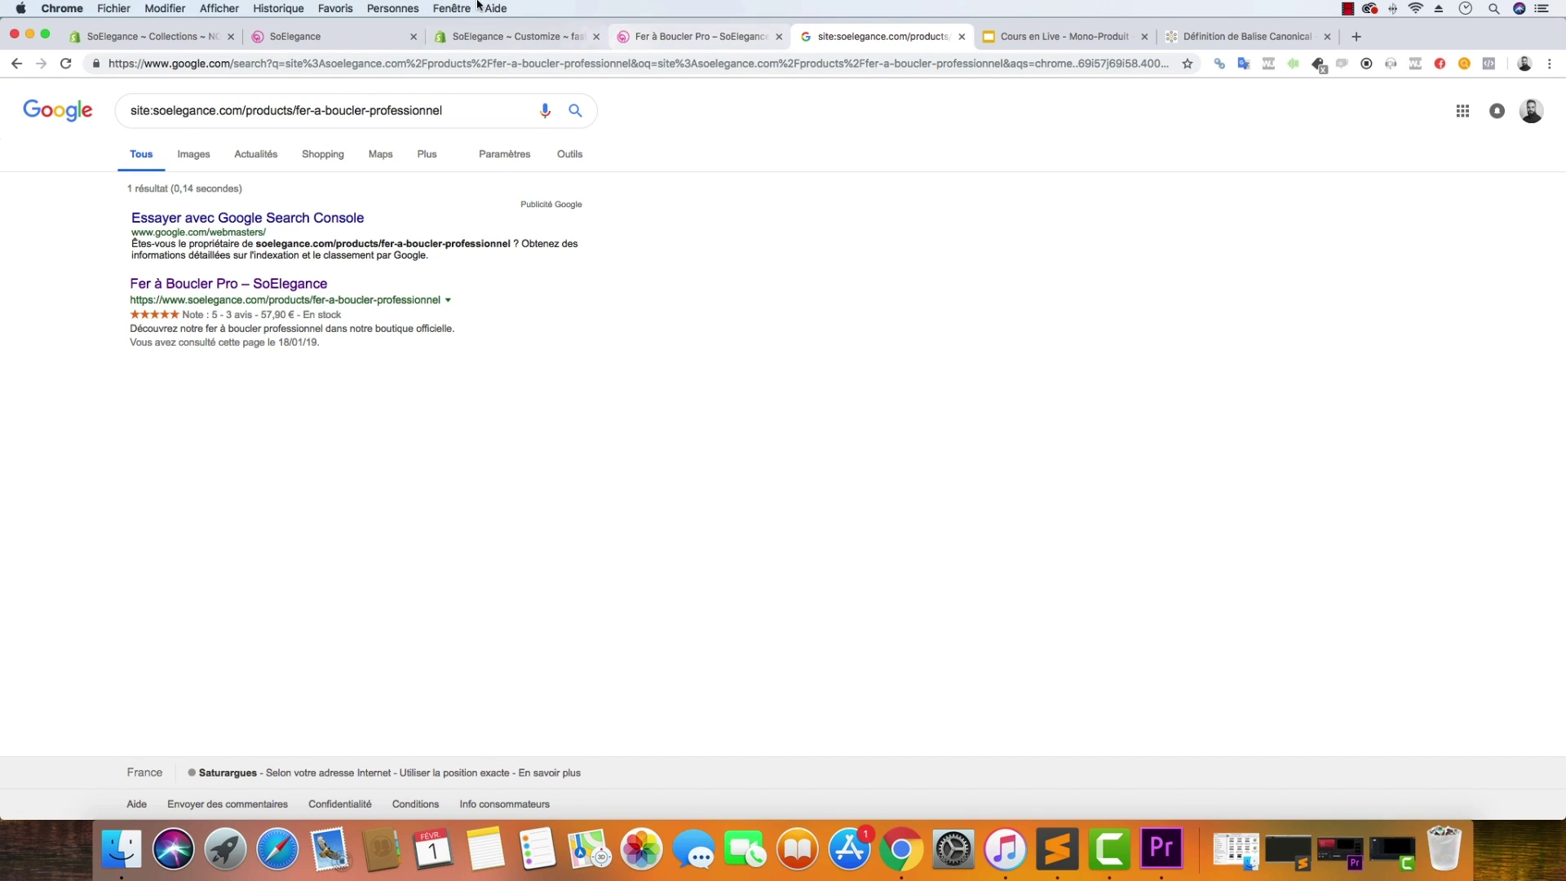
Open Fer à Boucler Pro from the store home page already open in another tab and check its URL.
left_click(366, 43)
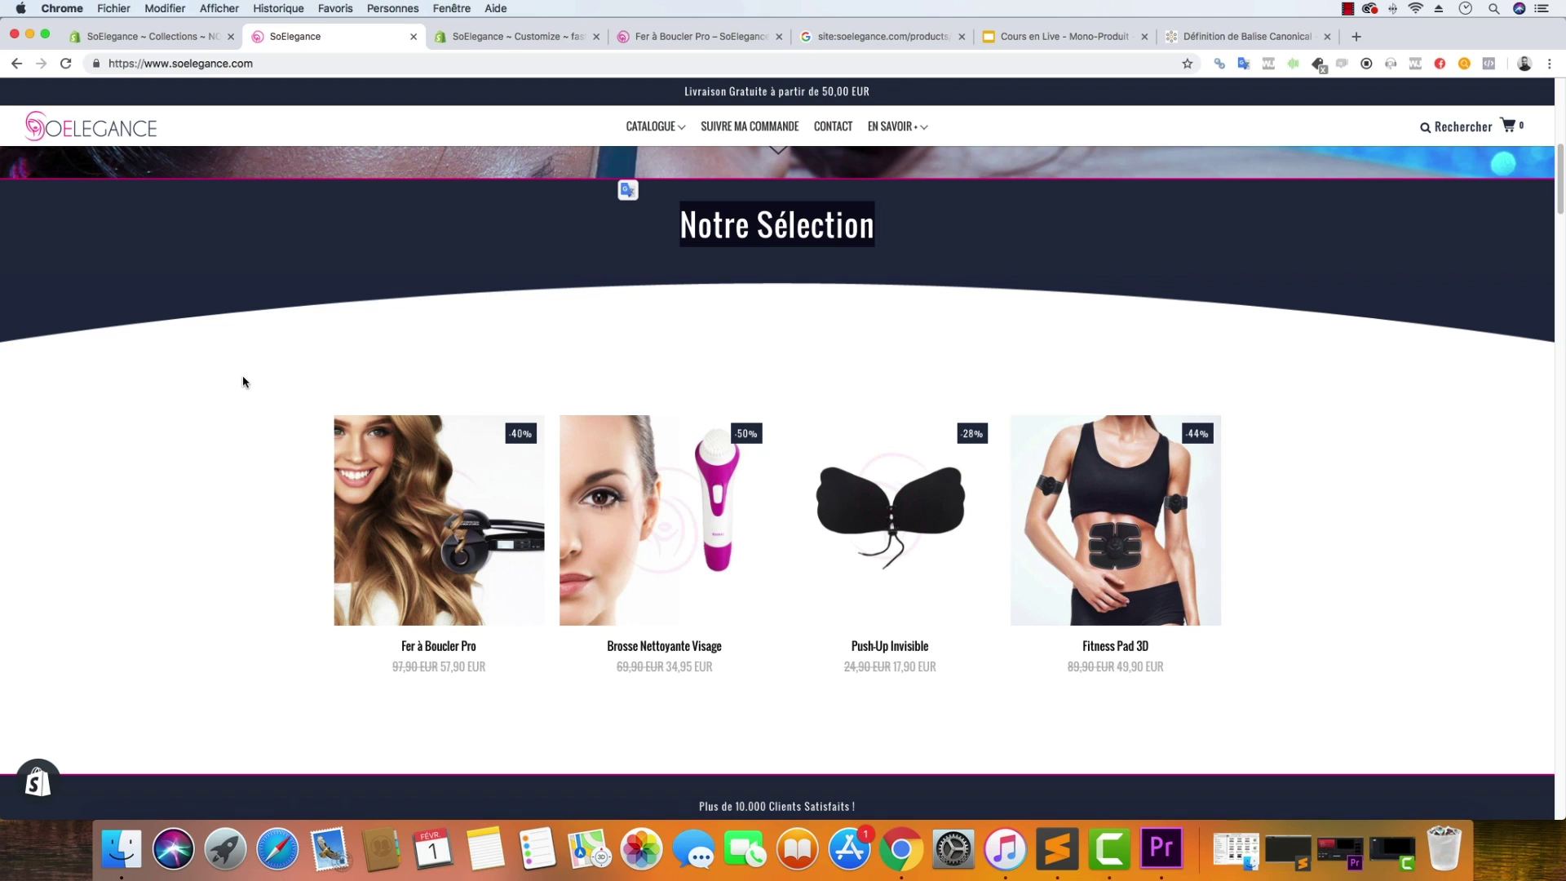
left_click(486, 539)
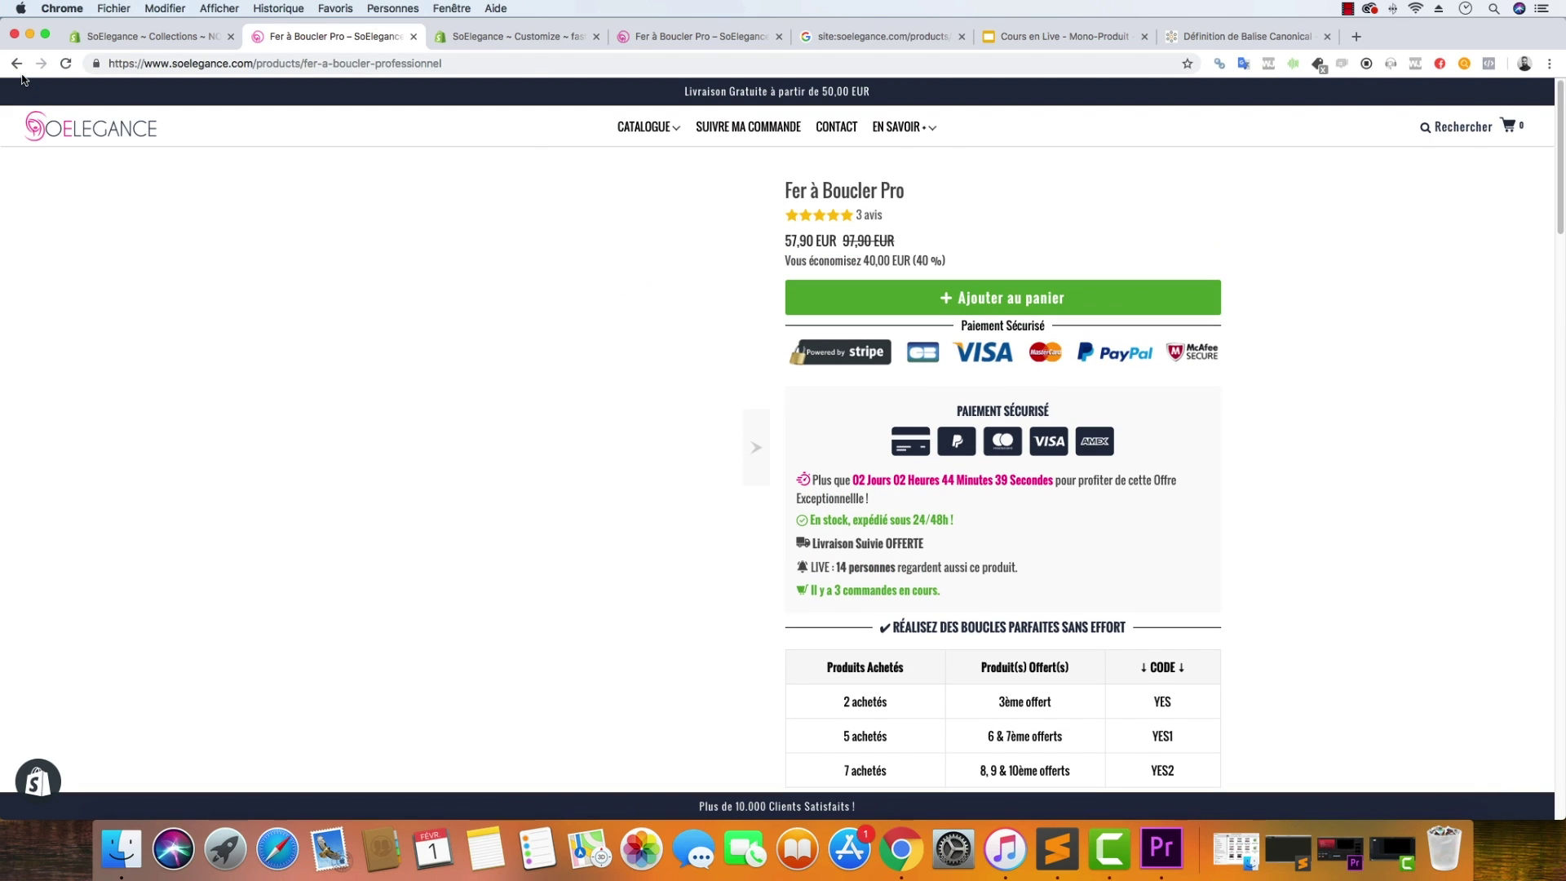
key("ctrl+Tab")
key("ctrl+Tab")
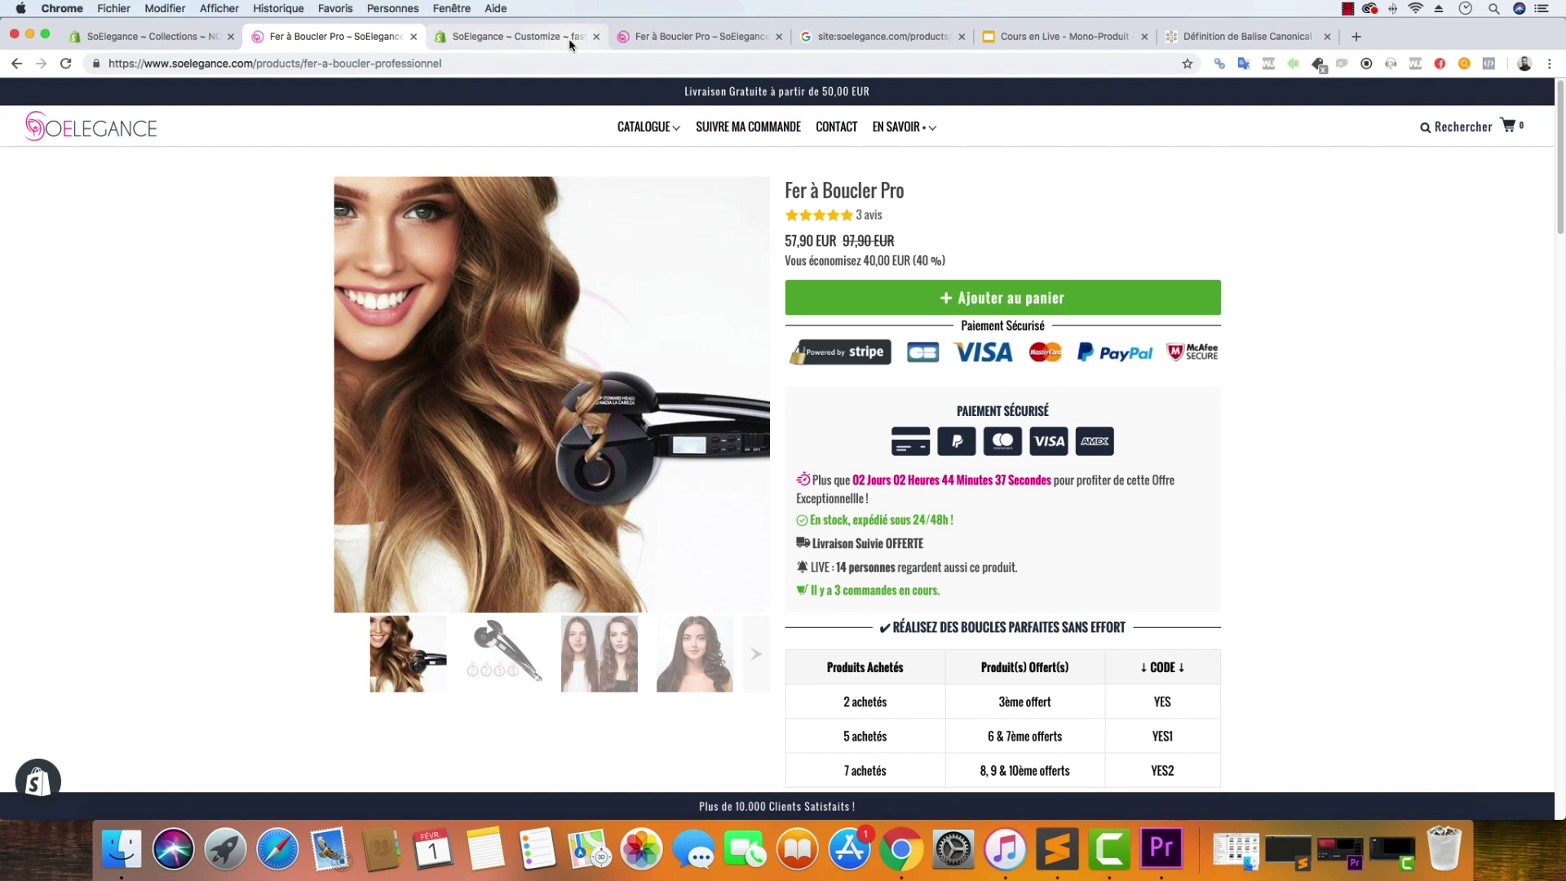
Open Fer à Boucler Pro from the home page's Notre Sélection in the collection-URL tab and close the duplicate product tab.
left_click(119, 135)
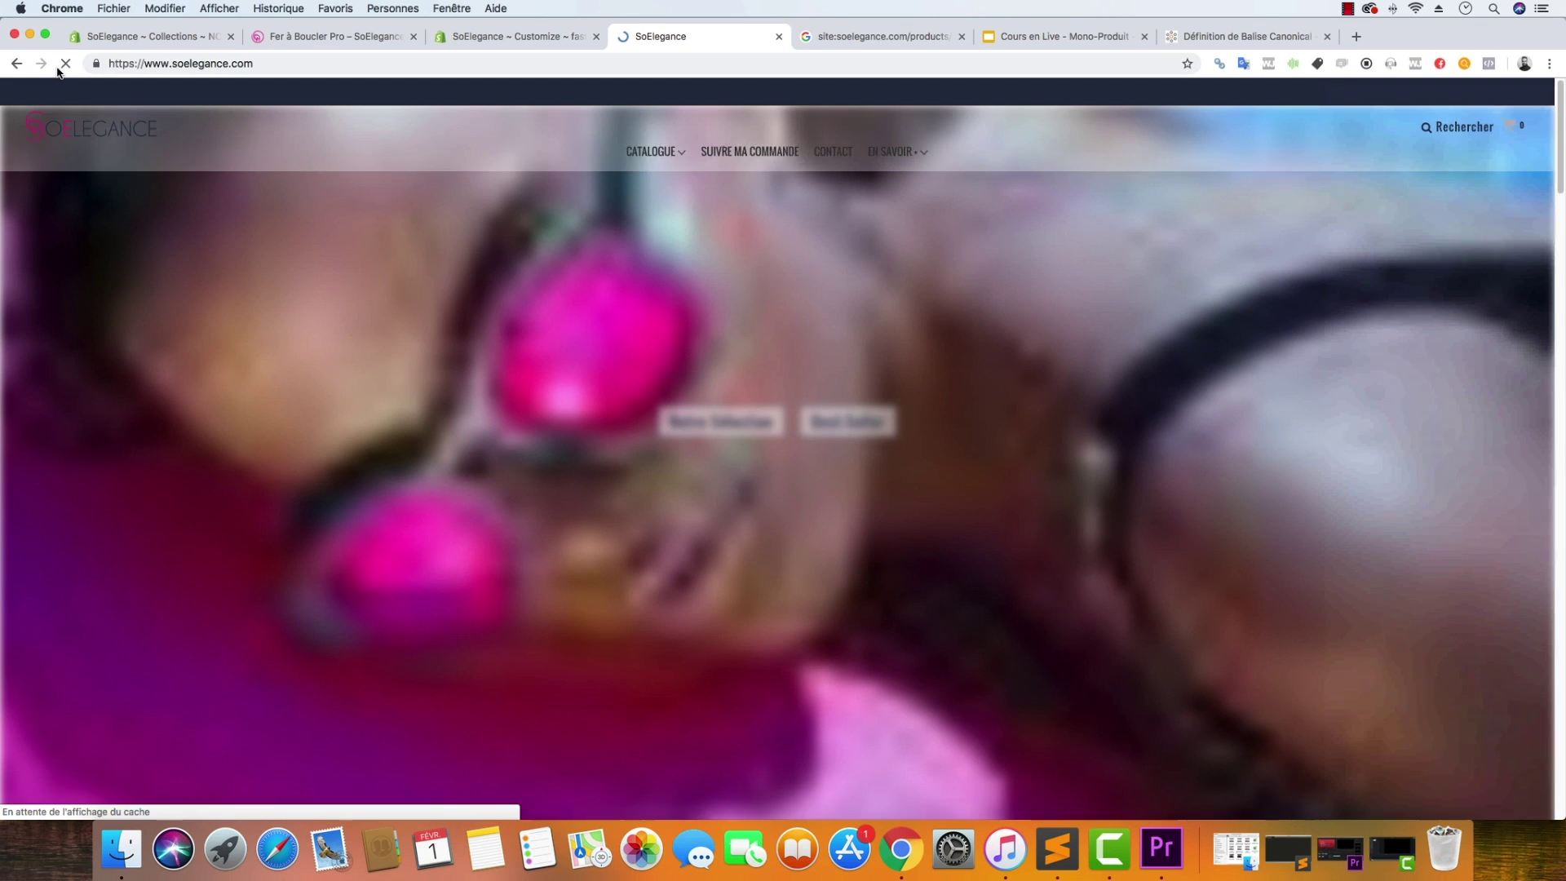
left_click(721, 383)
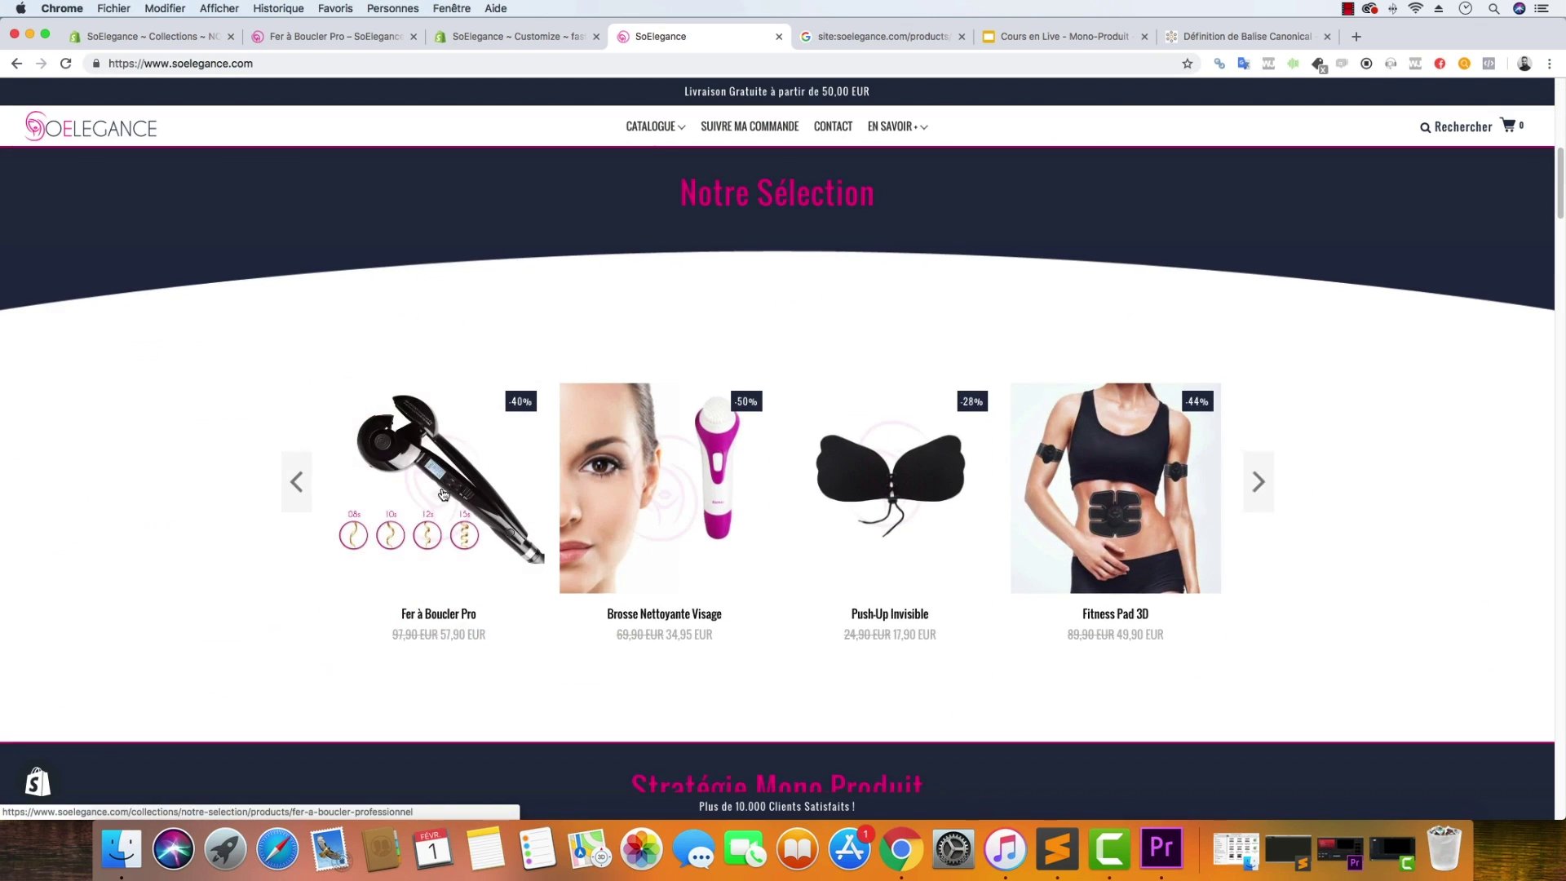
left_click(445, 495)
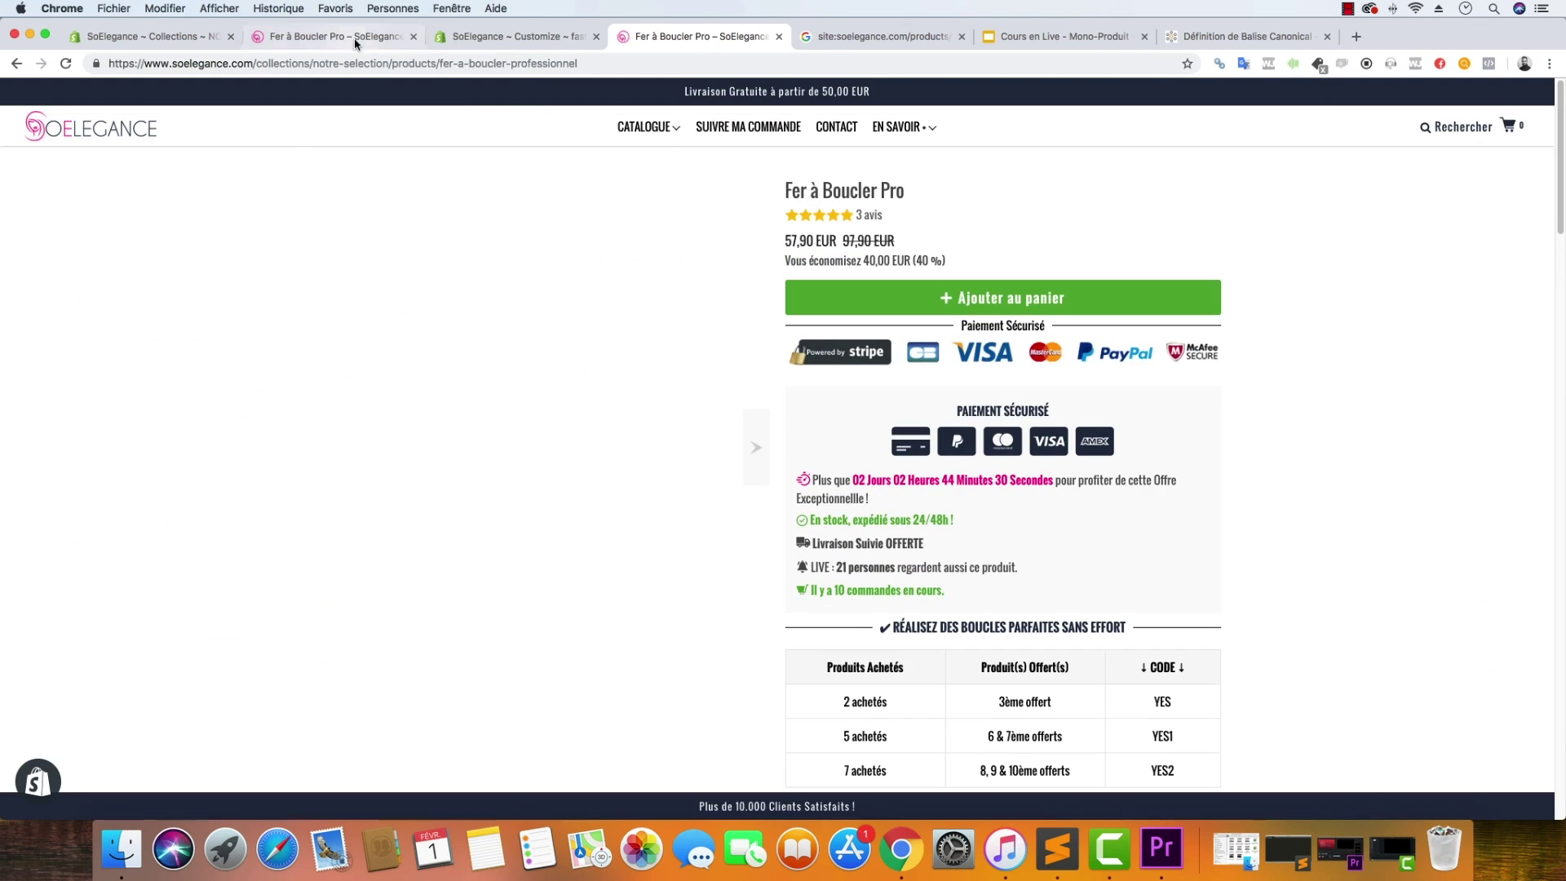
left_click(413, 36)
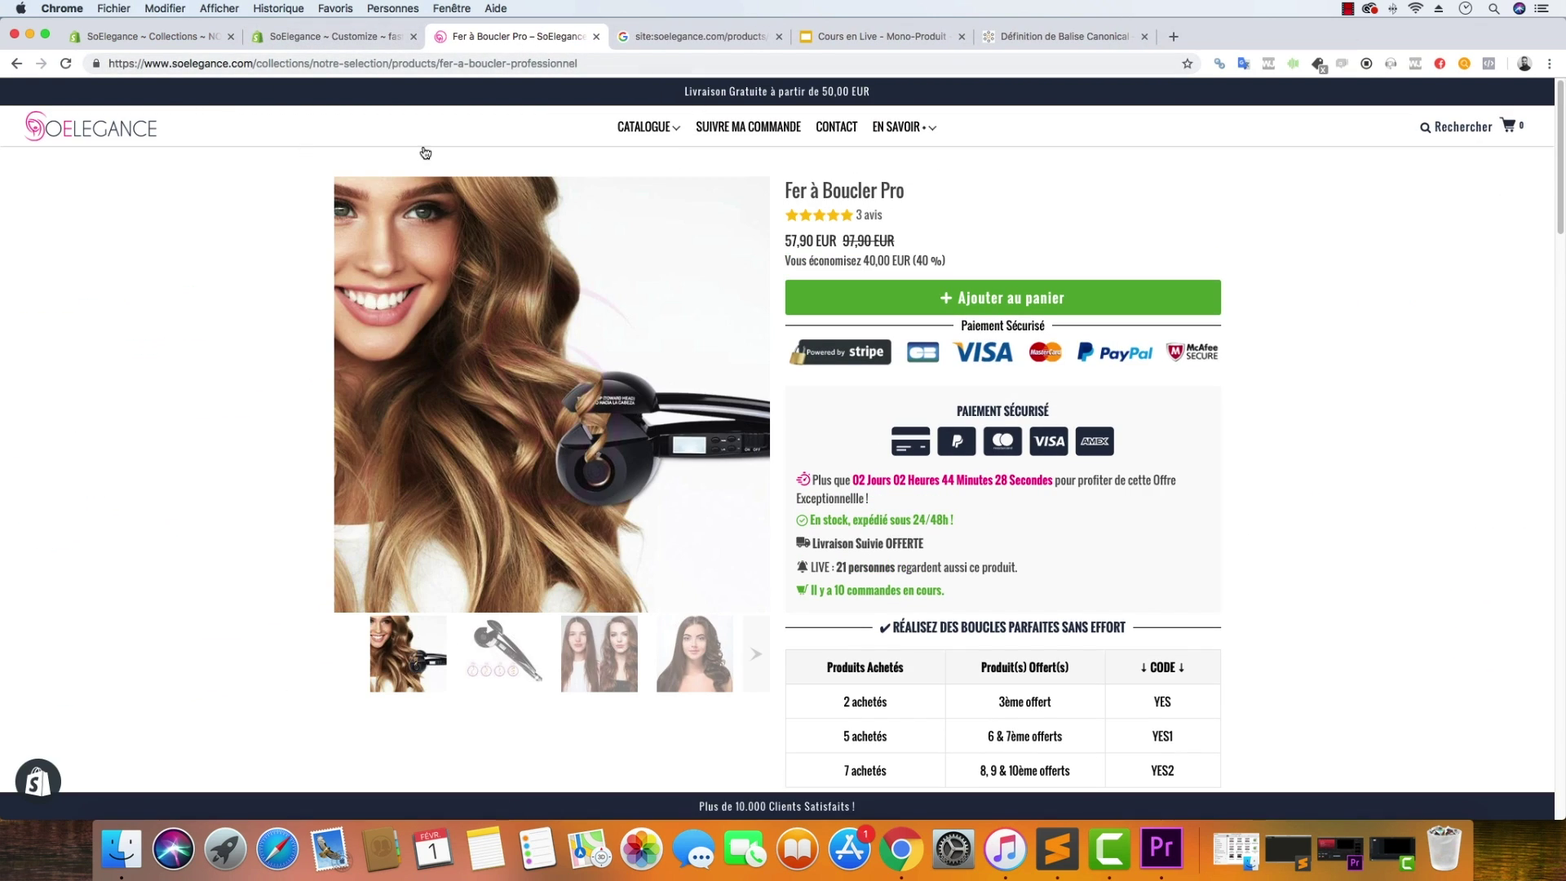
Return to the store home page and reopen Fer à Boucler Pro through the Notre Sélection section.
left_click(153, 130)
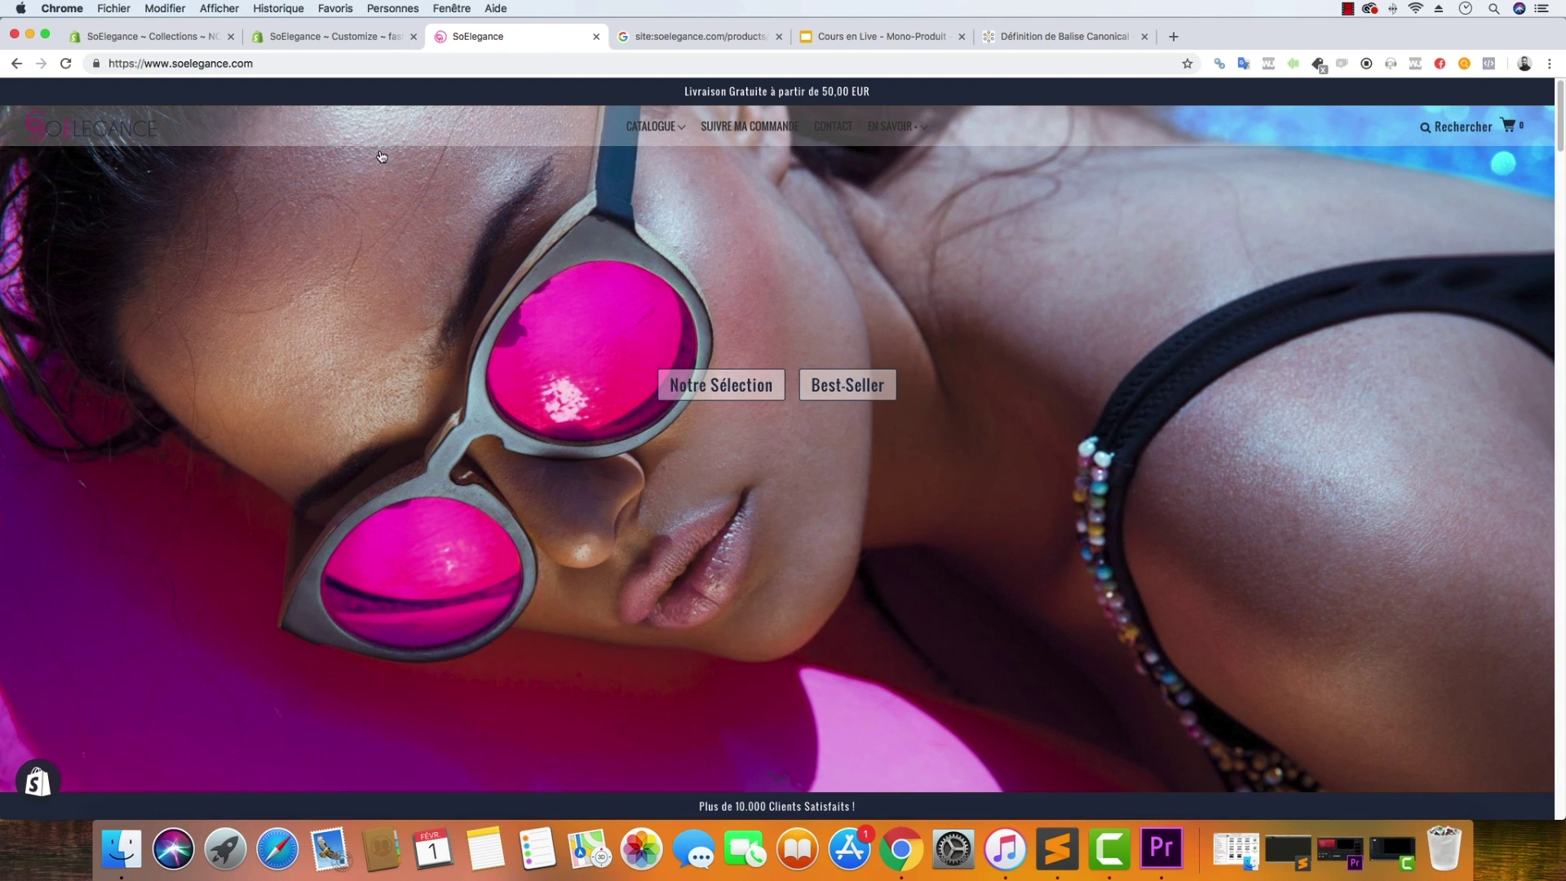
left_click(721, 385)
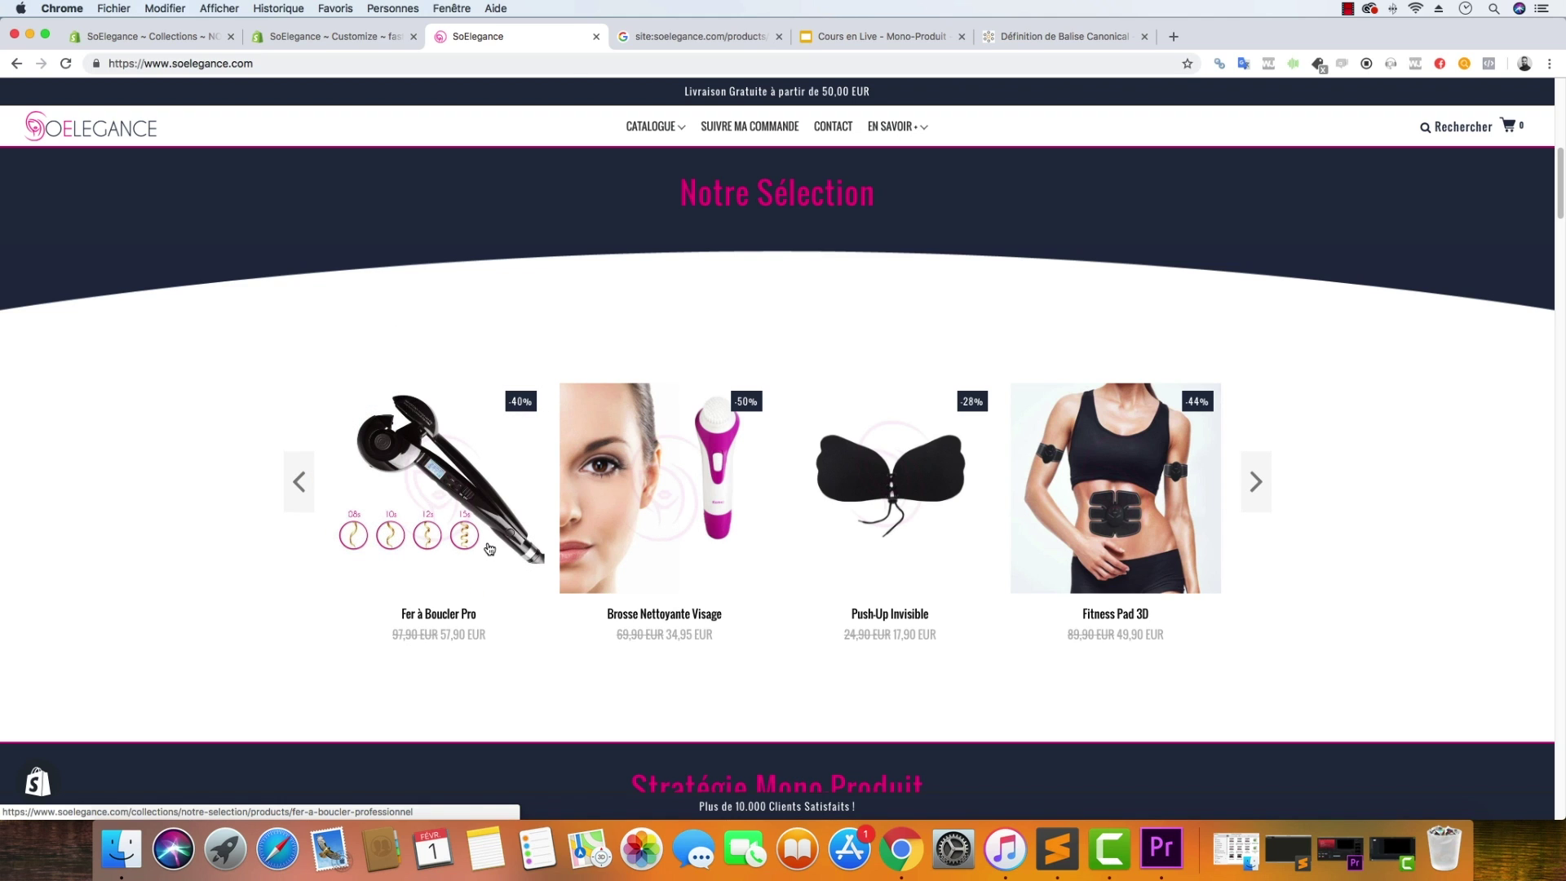
left_click(452, 497)
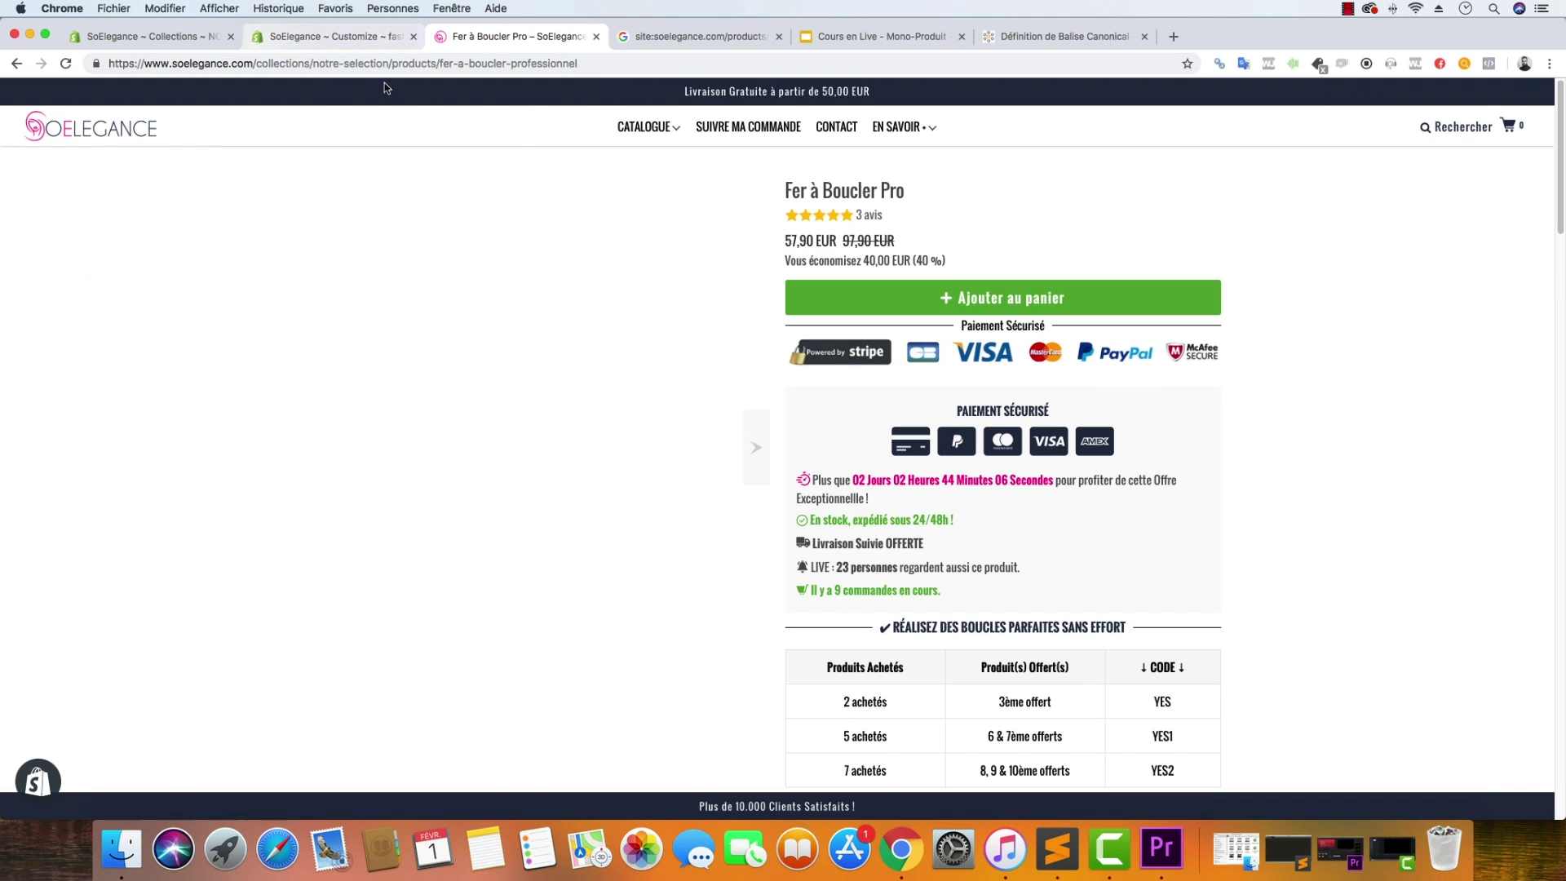
left_click_drag(392, 62, 252, 62)
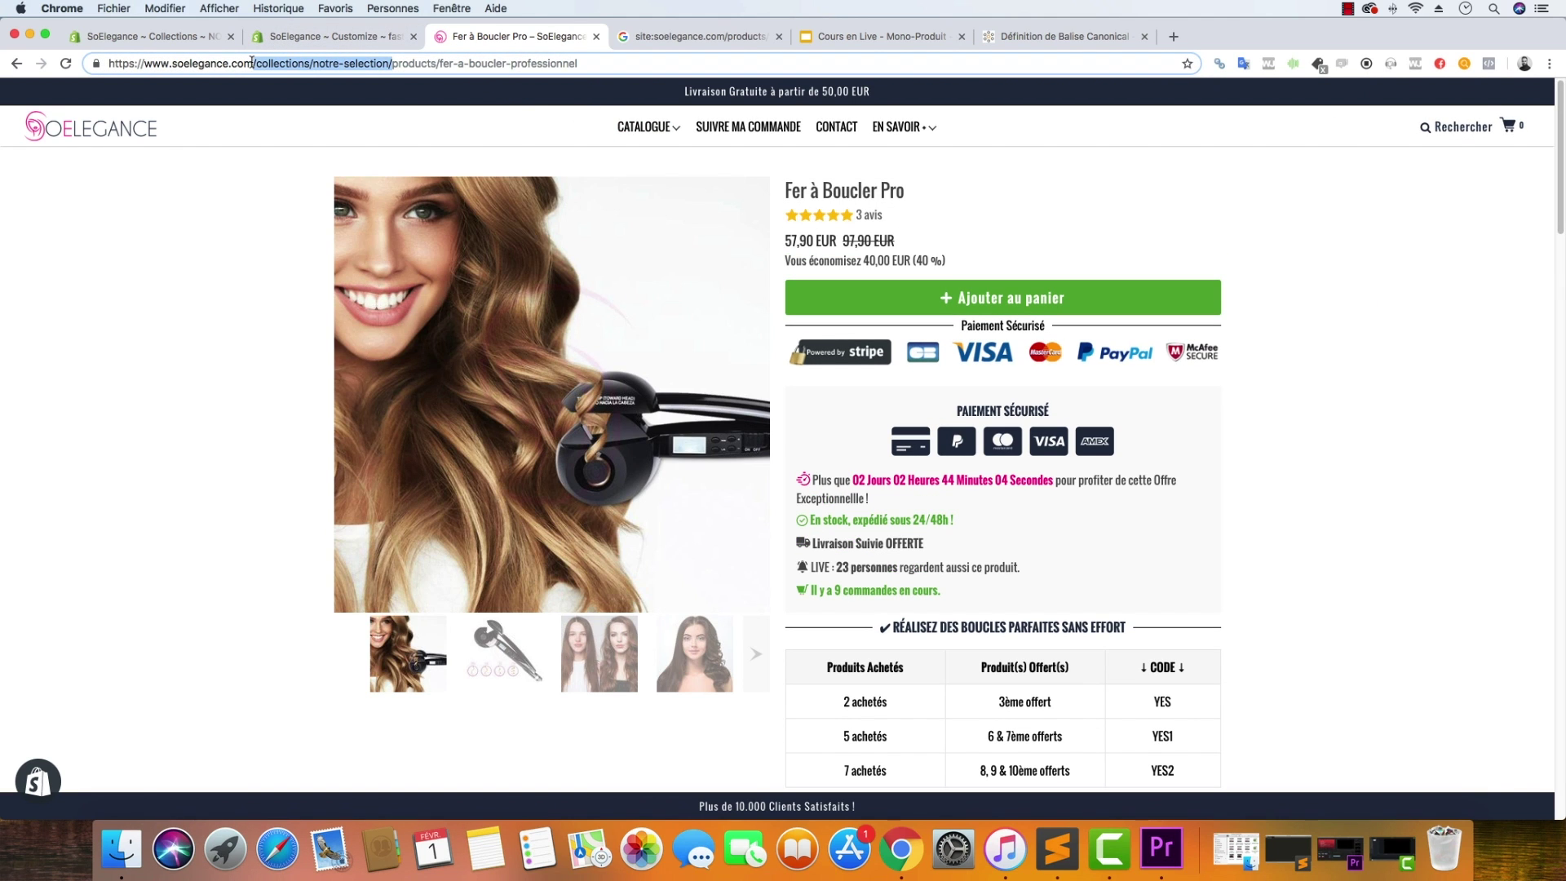
key("BackSpace")
key("Return")
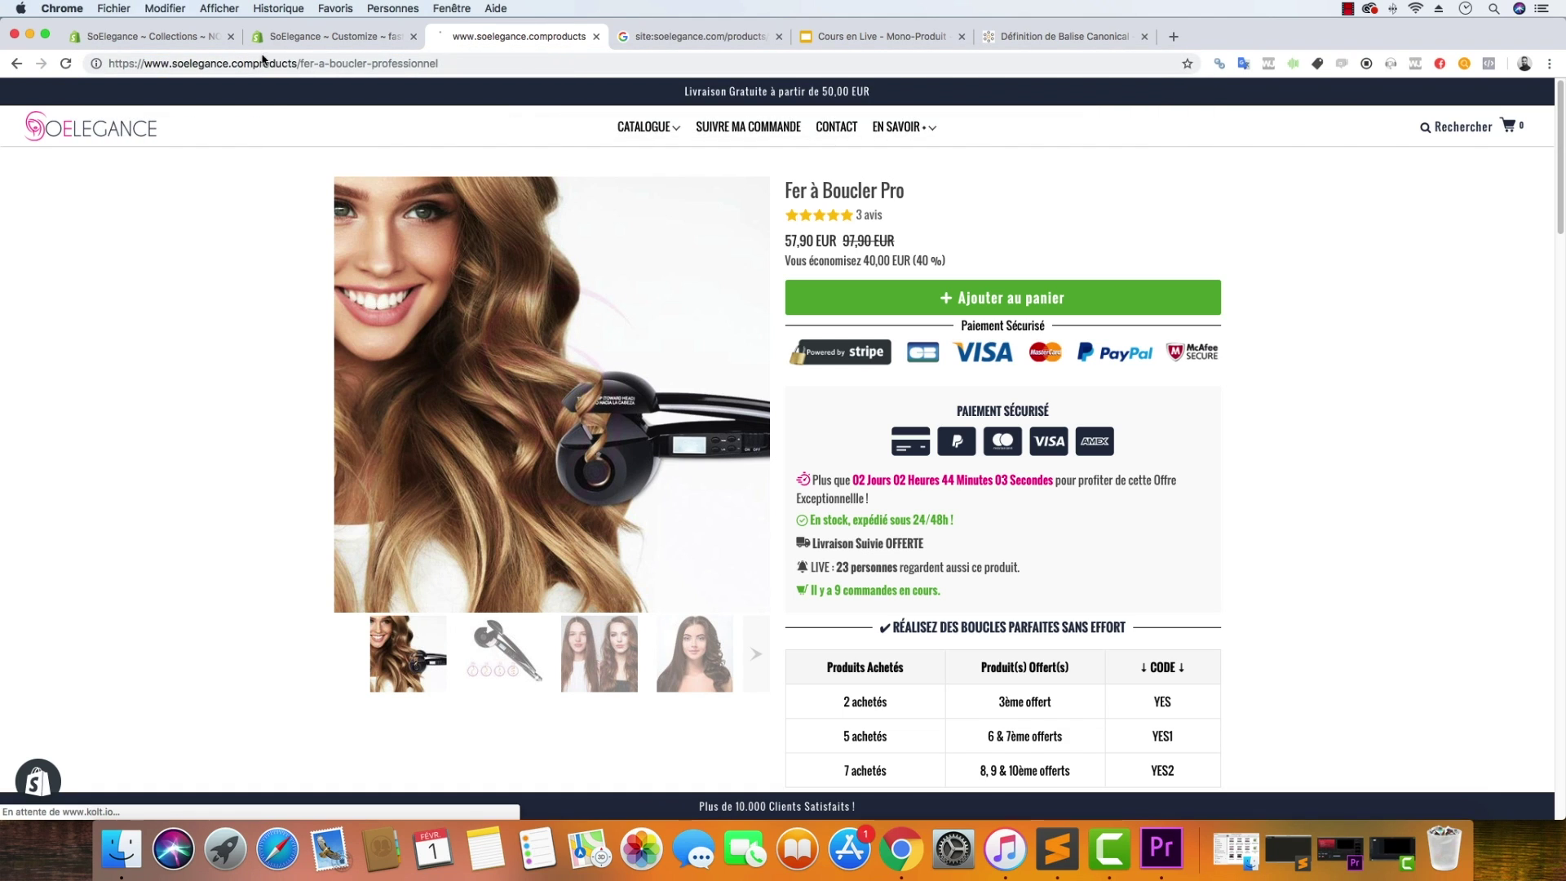
left_click(273, 62)
left_click(254, 62)
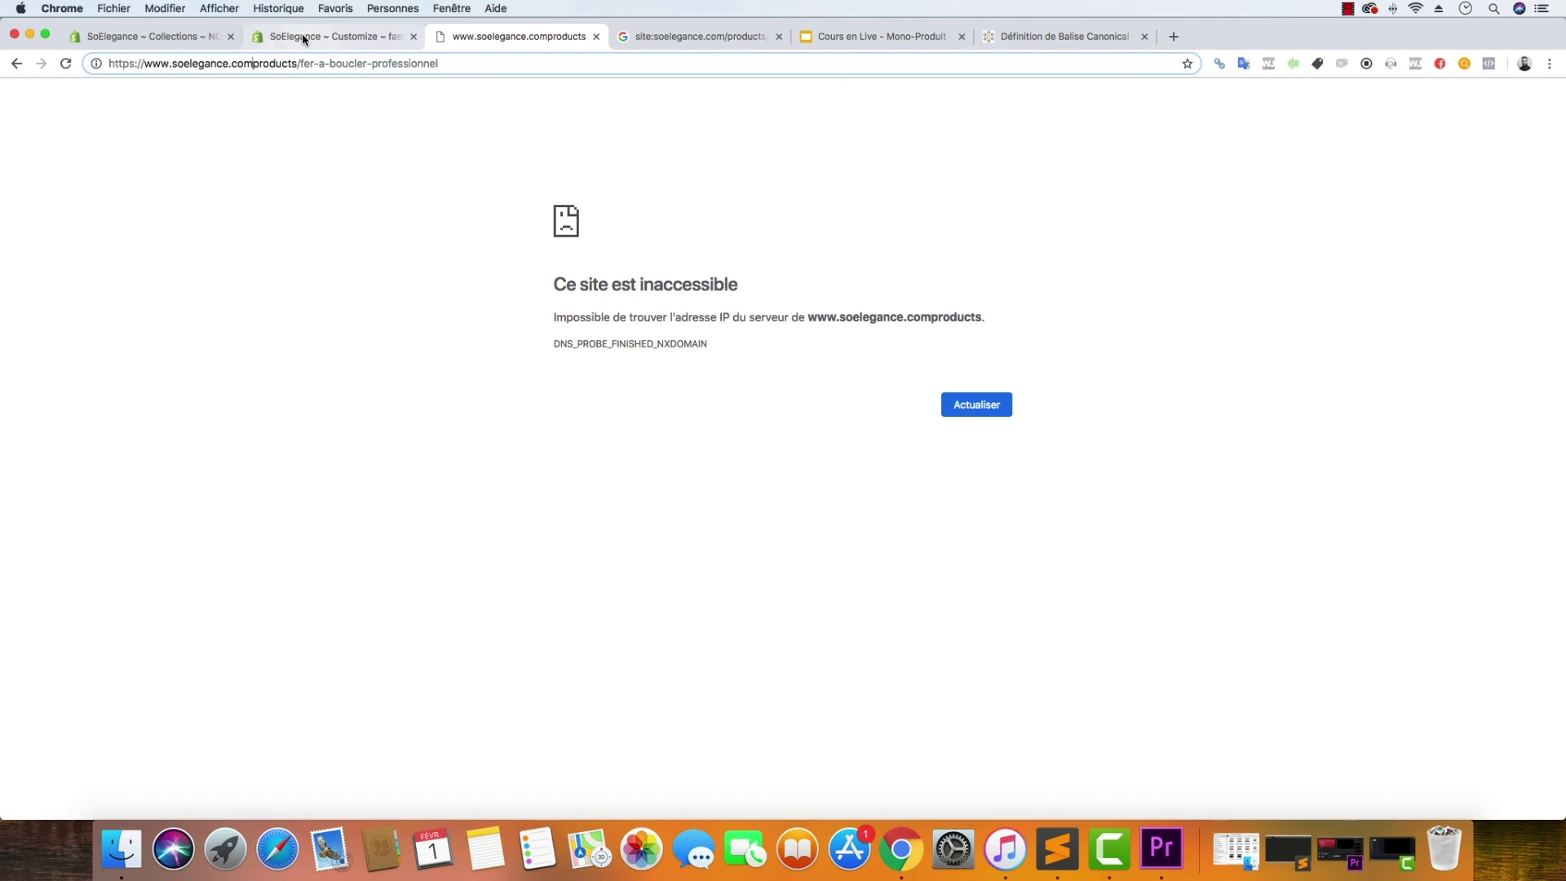
type("/")
key("Return")
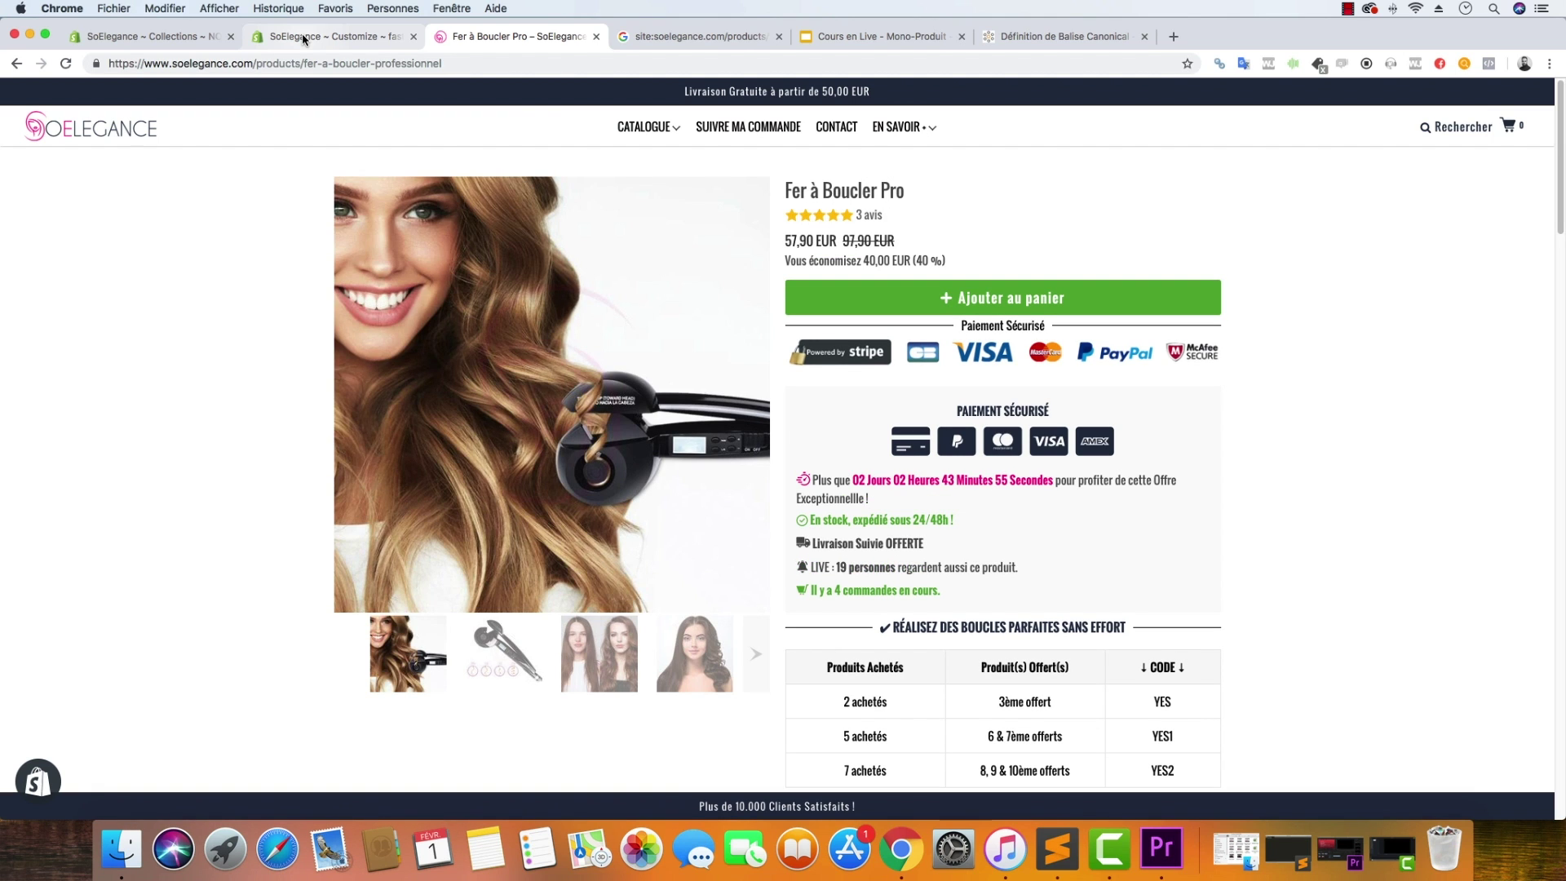
Switch to the Fastlane theme editor and look through the list of theme settings.
left_click(303, 37)
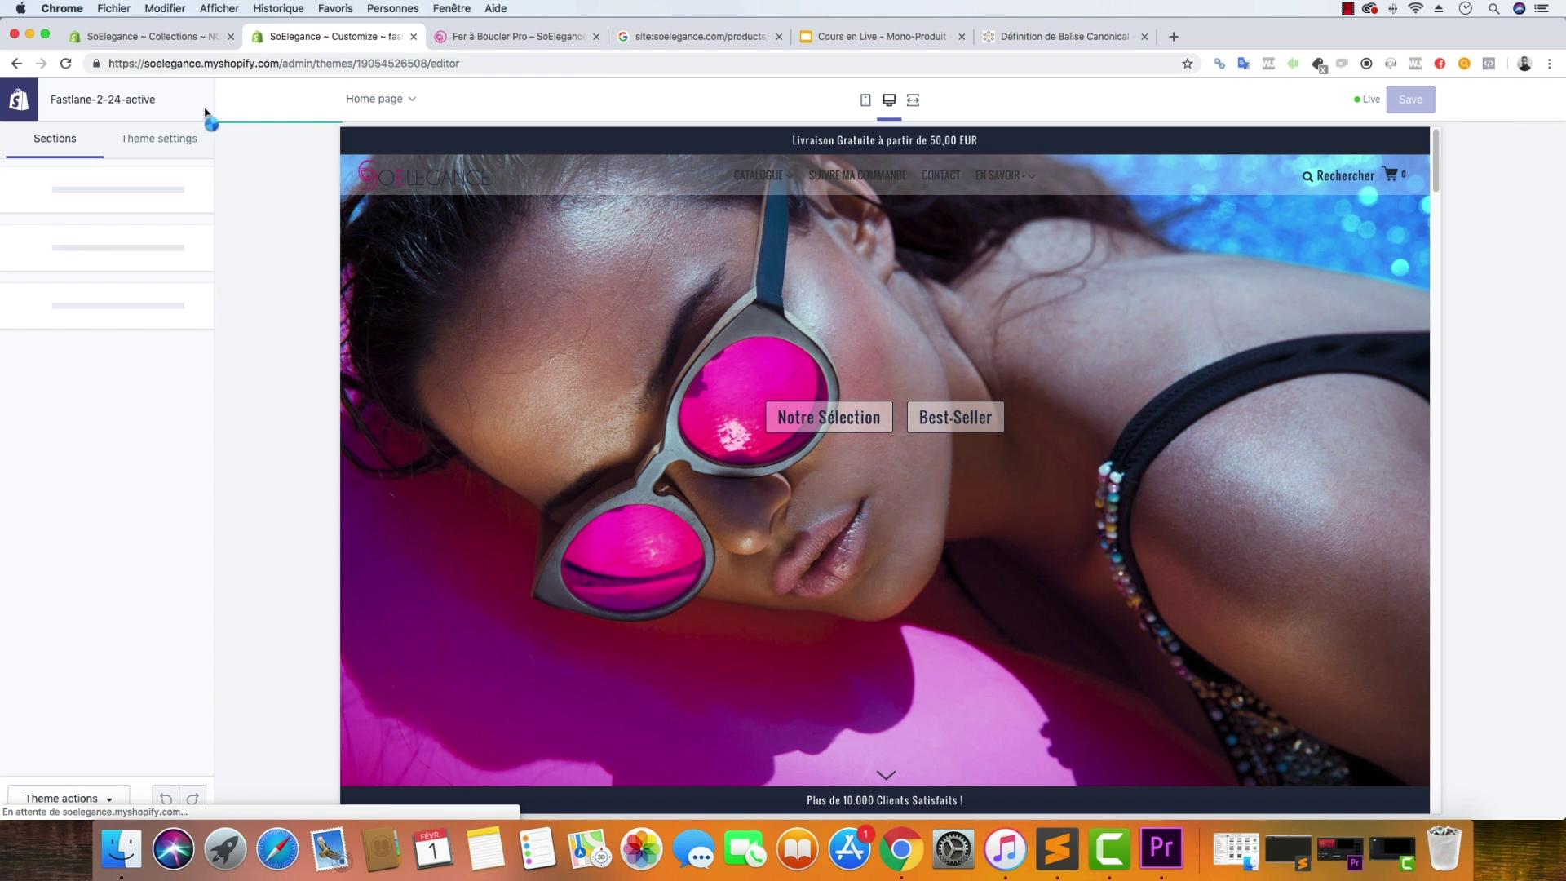
left_click(159, 139)
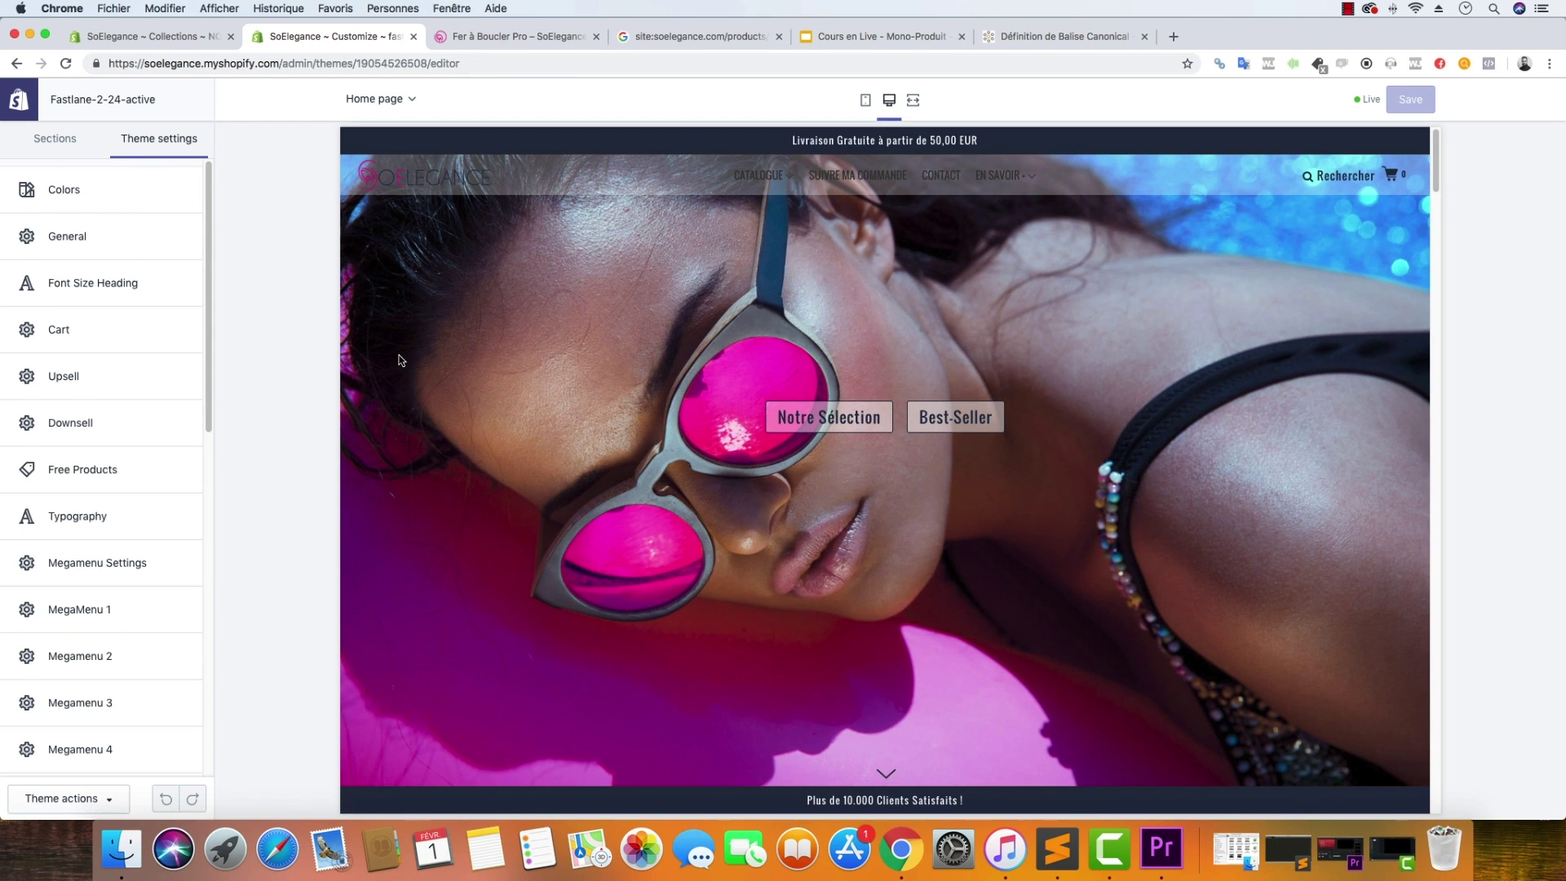
scroll(106, 310, "down", 5)
scroll(98, 245, "up", 5)
Enable SEO Links in the home page's Featured Products Slider section, which features the NOTRE SÉLECTION collection.
left_click(62, 134)
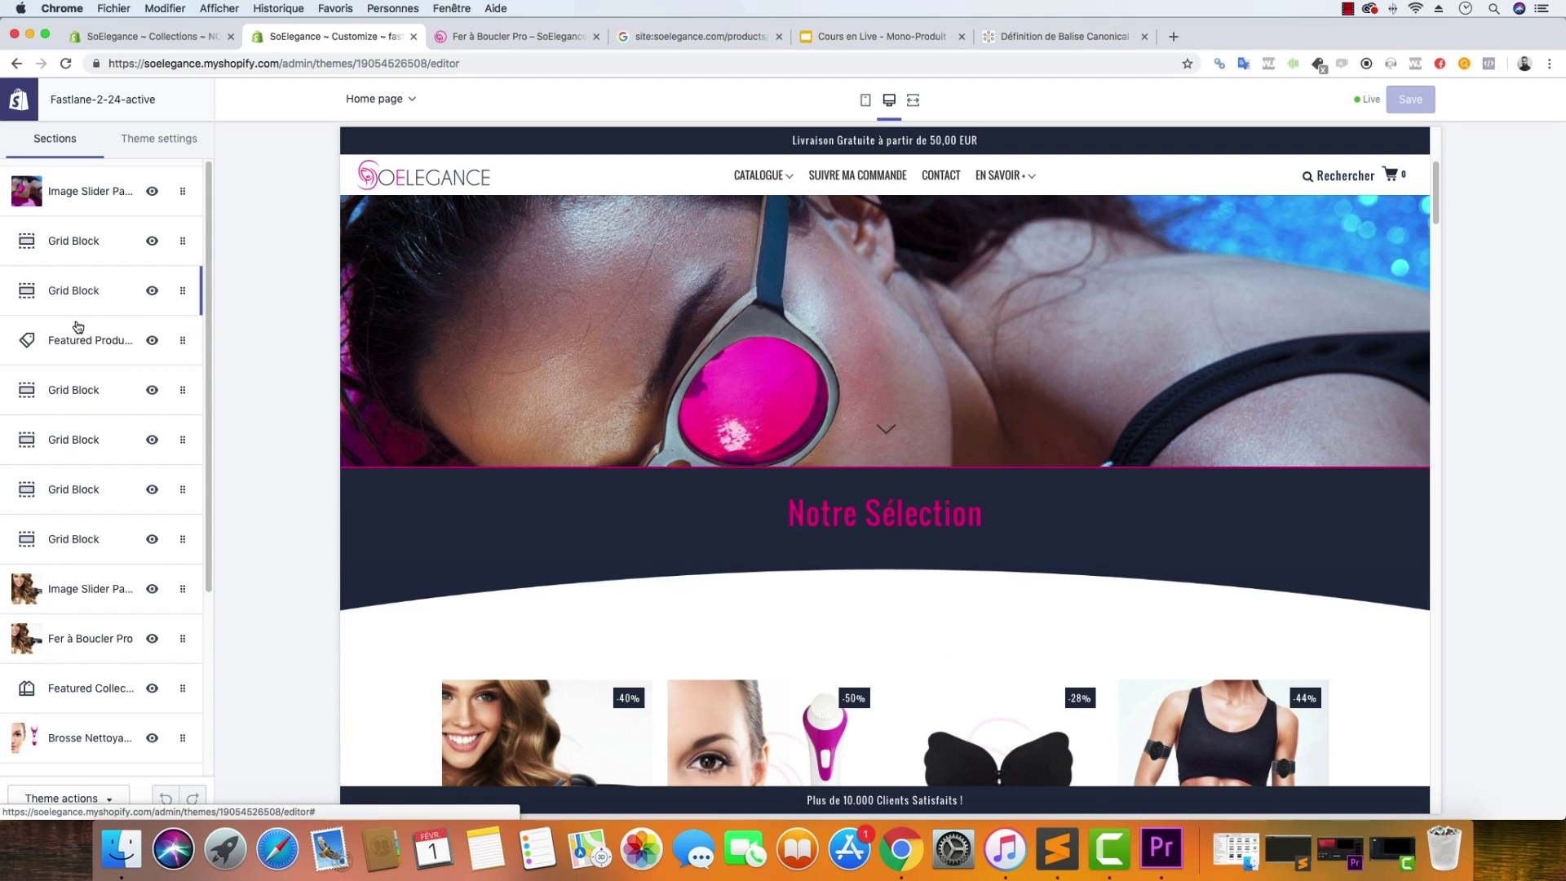
scroll(584, 462, "down", 3)
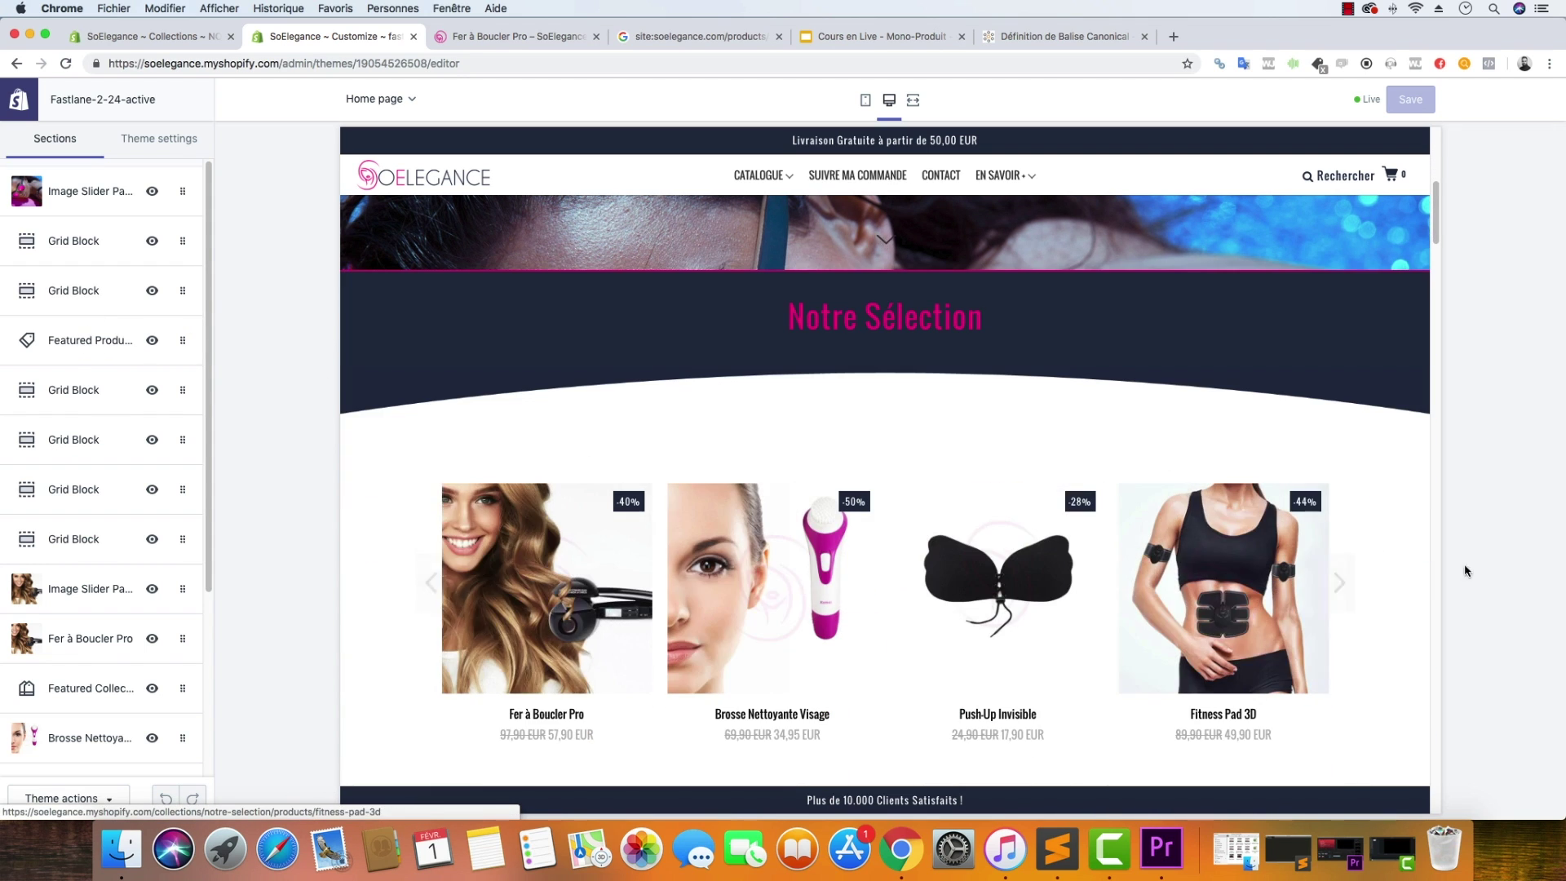
left_click(47, 339)
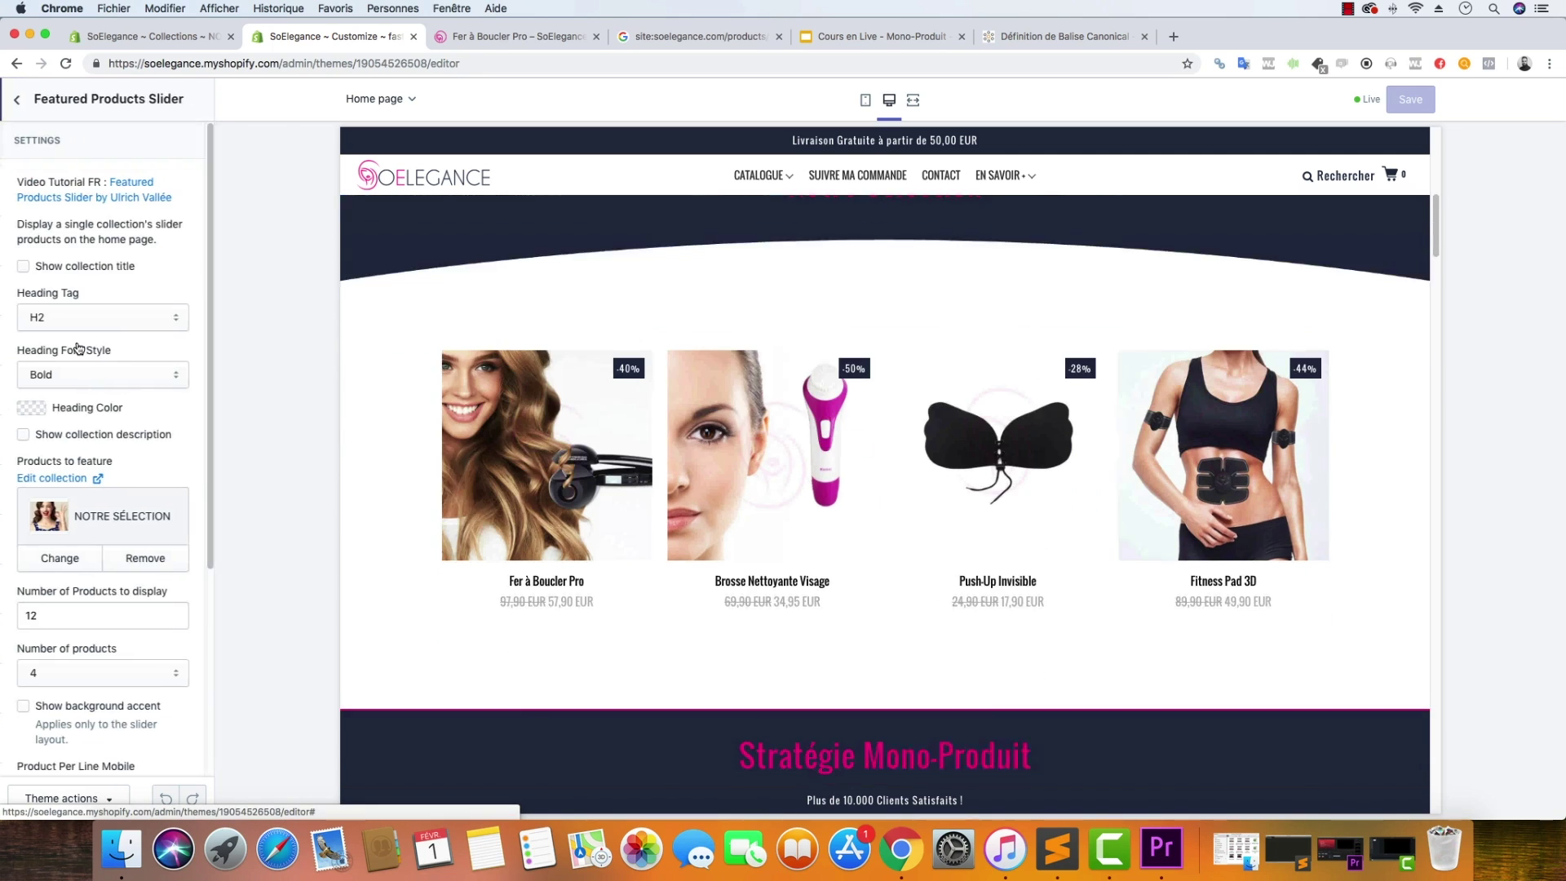
scroll(77, 346, "down", 5)
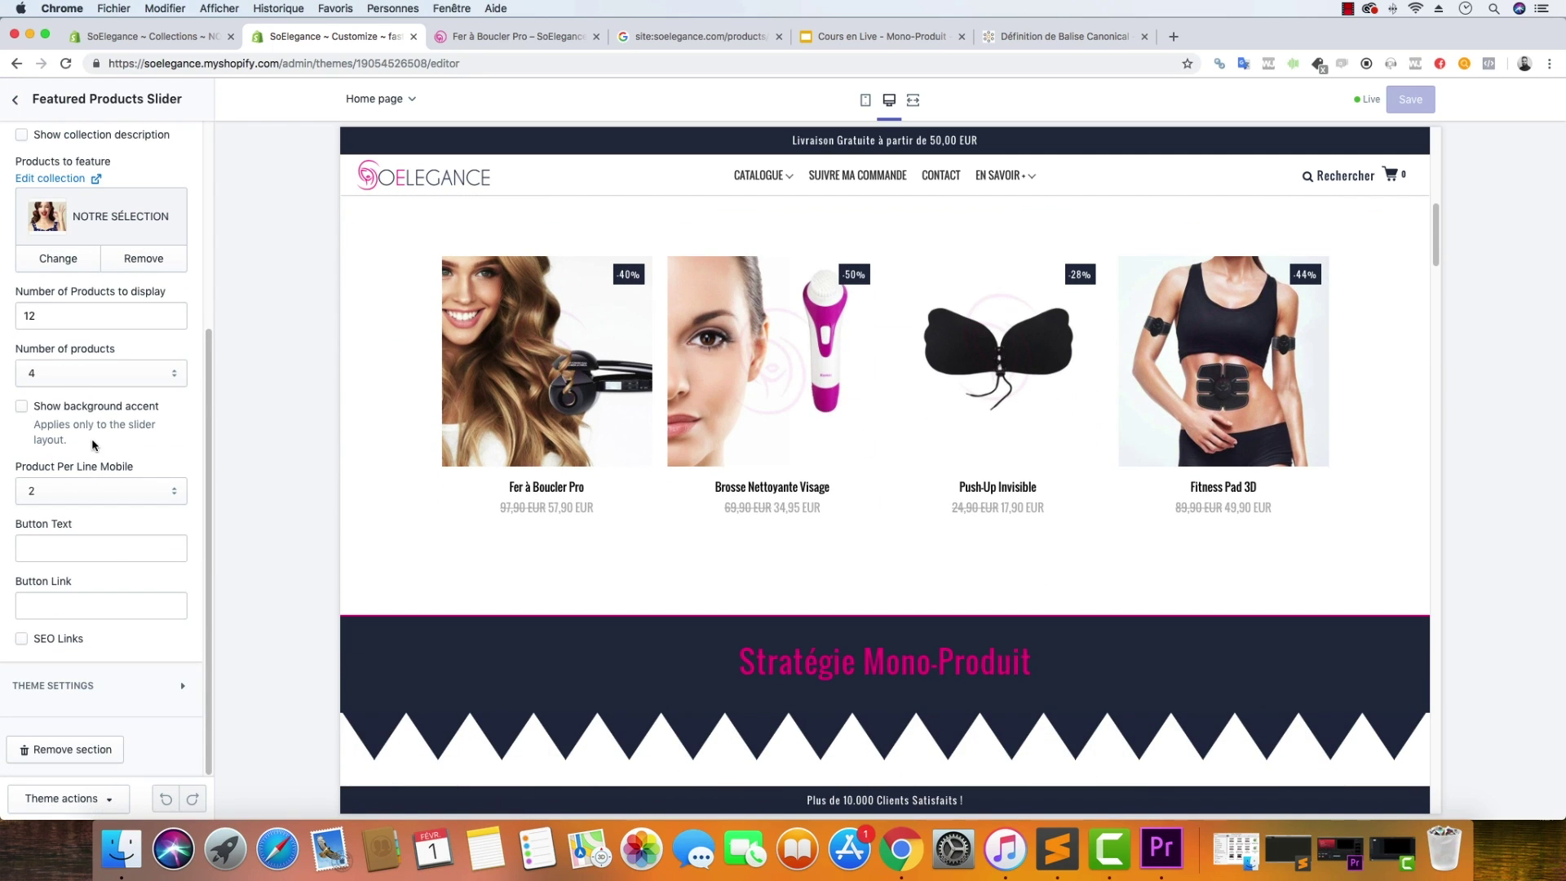
left_click(51, 642)
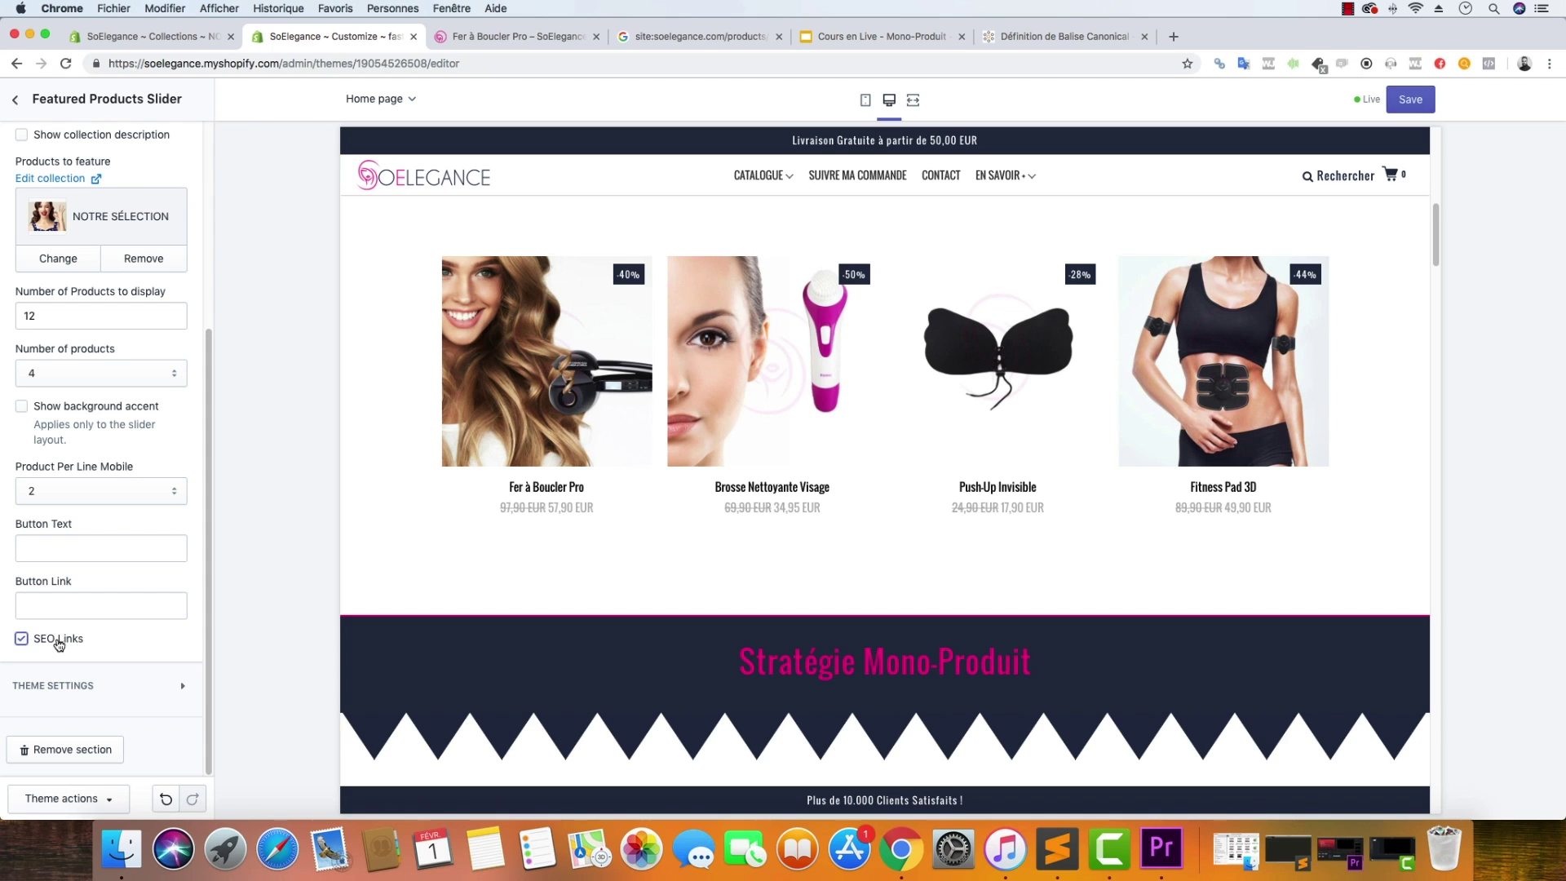
Save the theme's SEO Links change and reopen Fer à Boucler Pro through the Notre Sélection section of the reloaded store home page.
left_click(1419, 103)
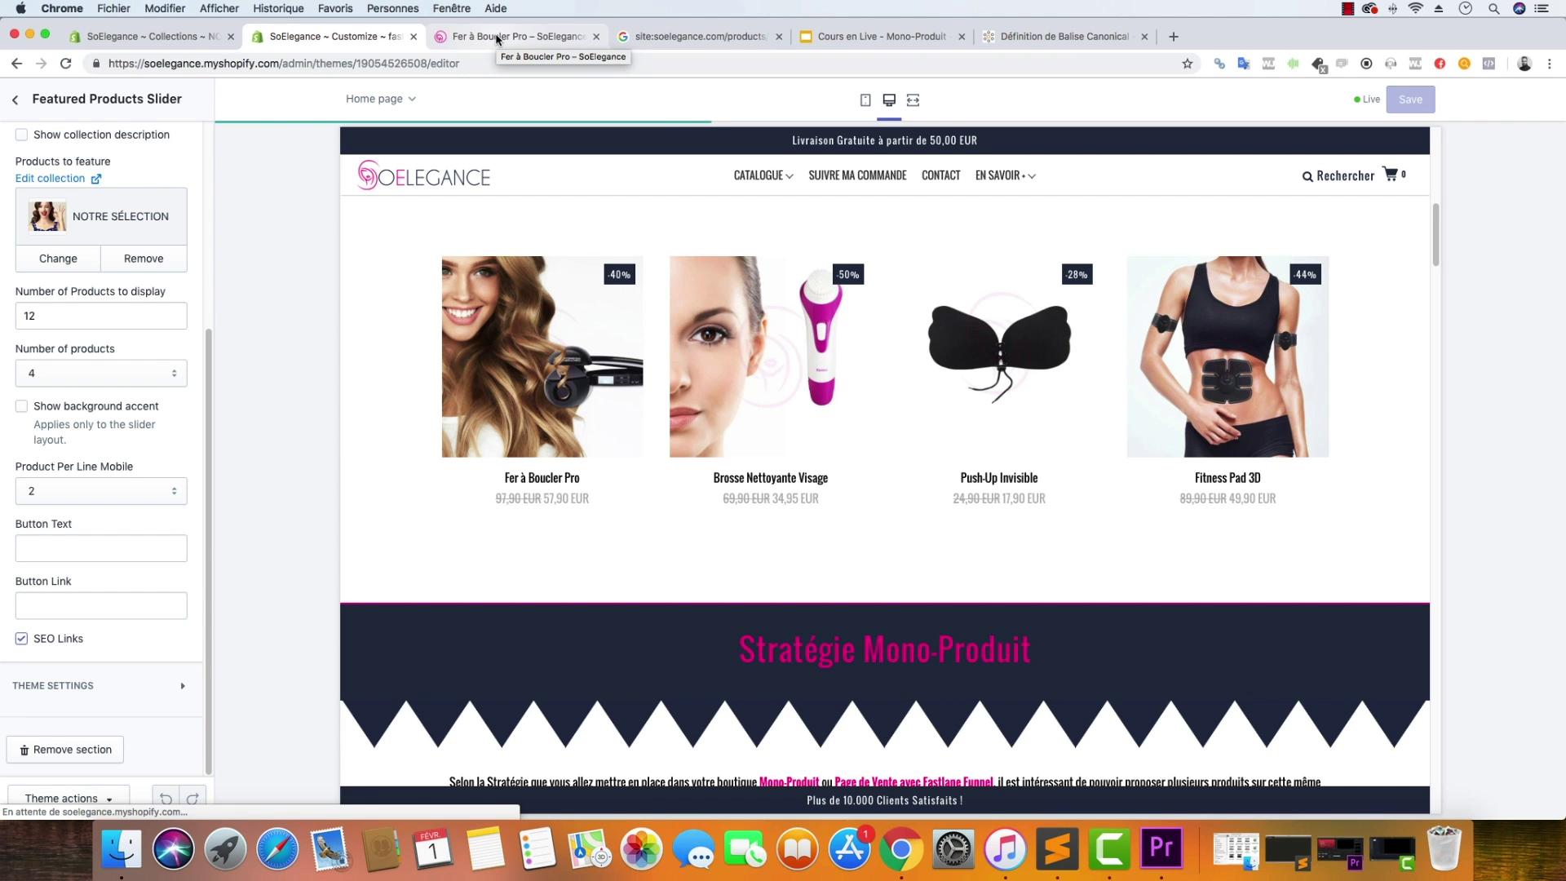
left_click(497, 38)
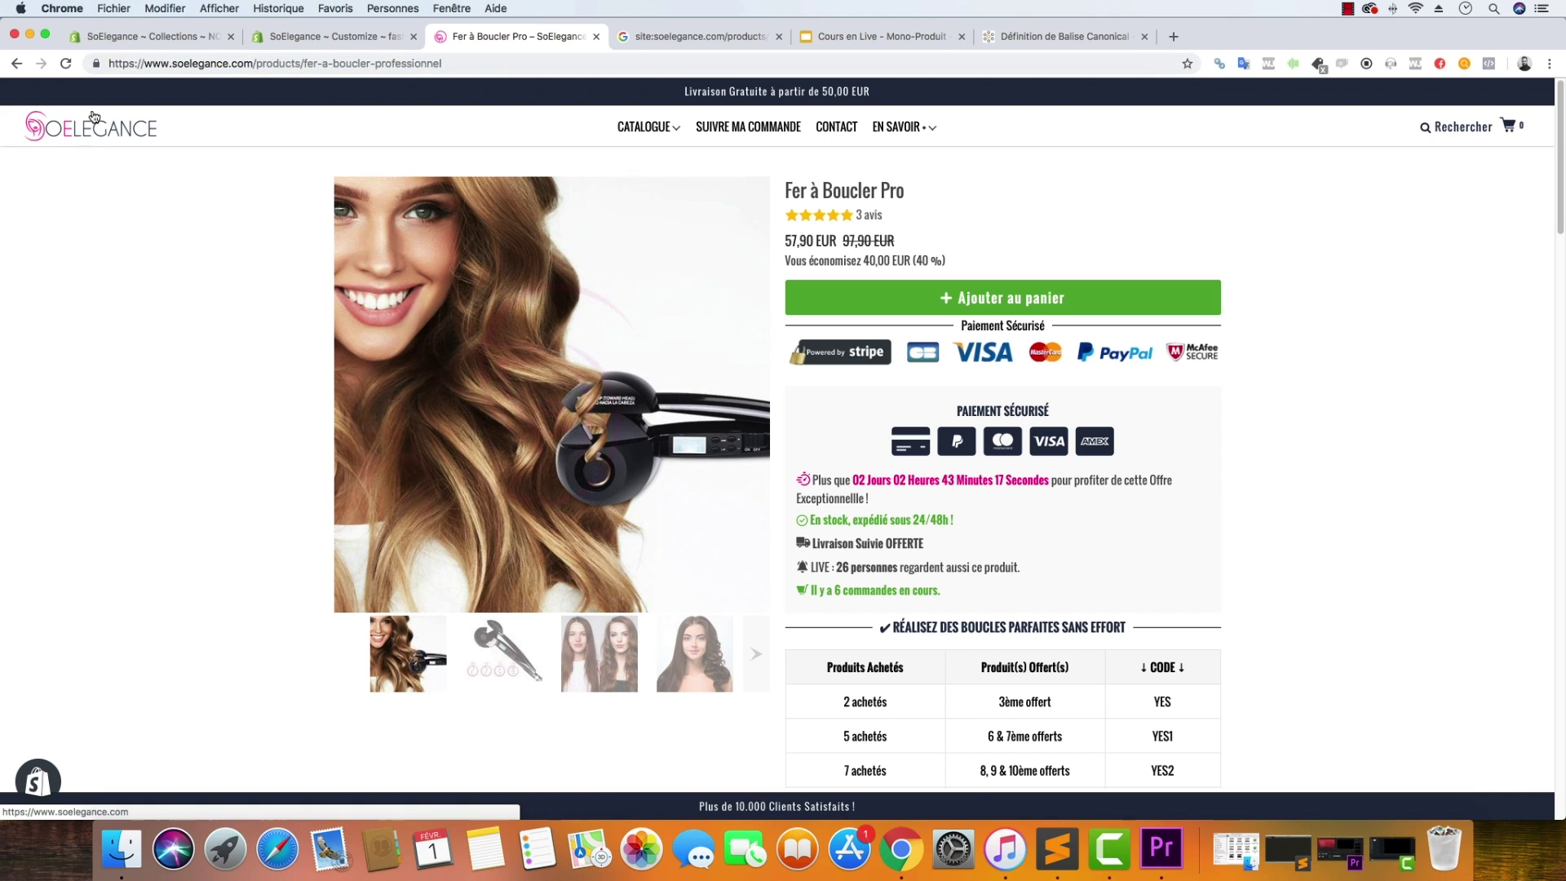
left_click(93, 116)
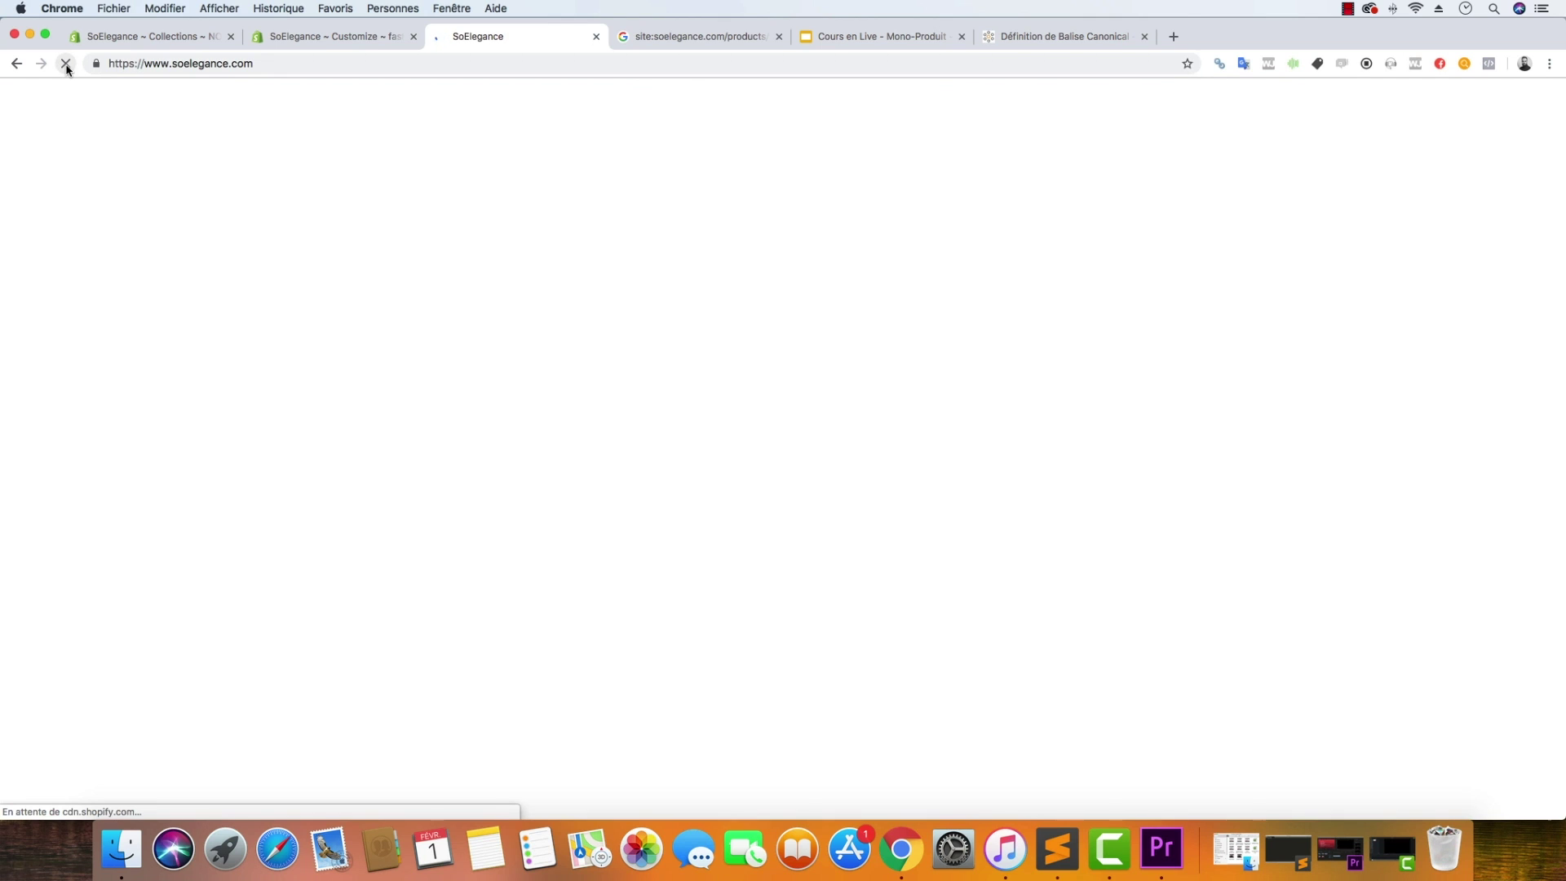
left_click(215, 63)
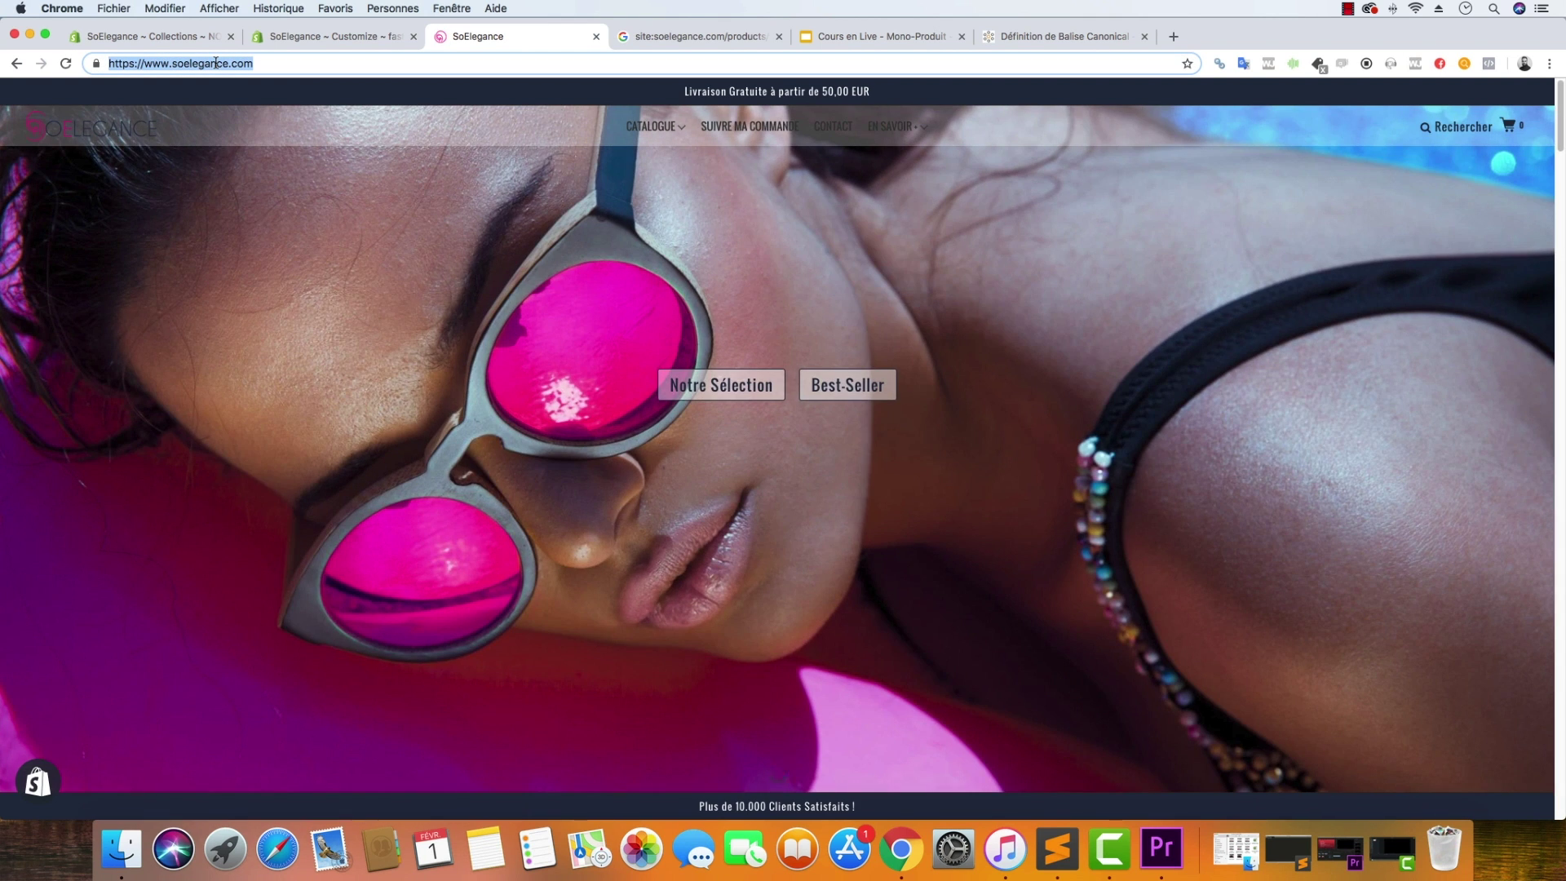
key("Return")
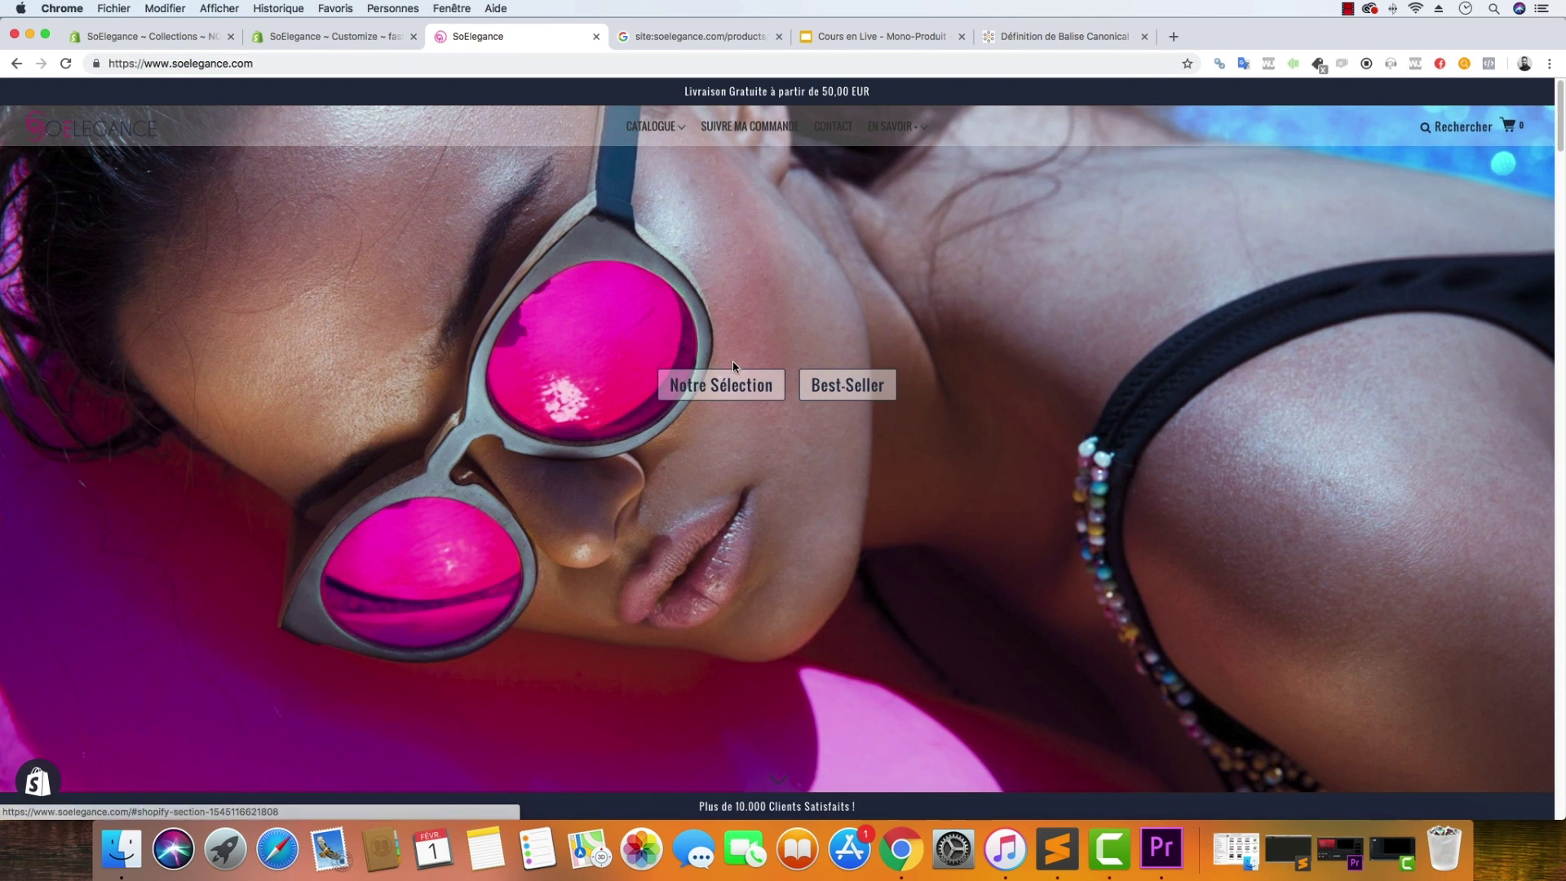
left_click(733, 380)
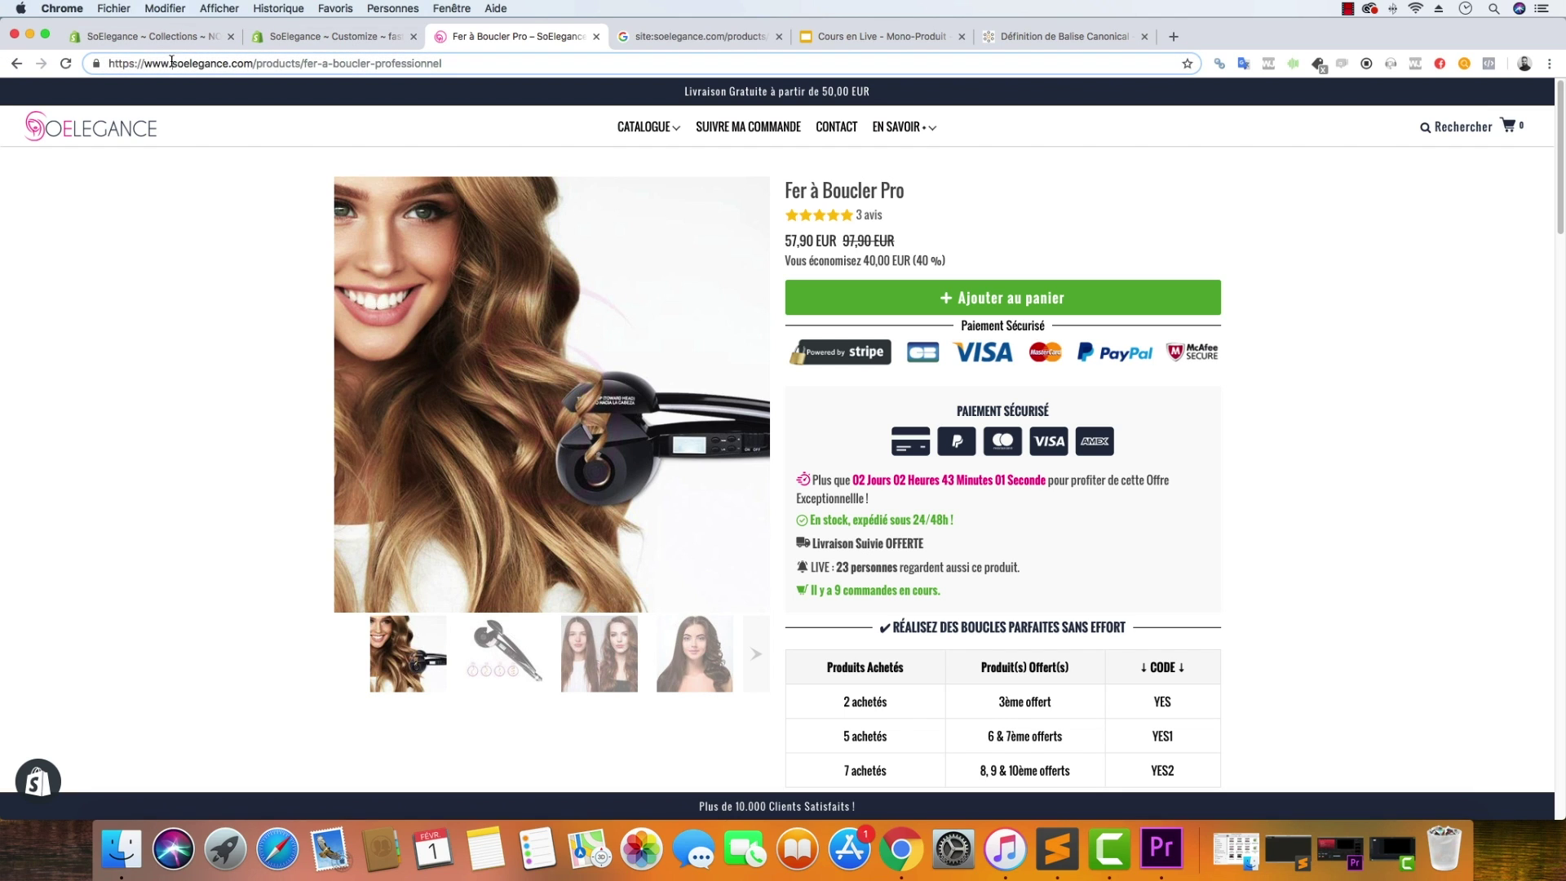
Search Google for site:soelegance.com/products/fer-a-boucler-professionnel and return to the product page.
left_click_drag(171, 63, 107, 63)
key("BackSpace")
type("site:")
key("Return")
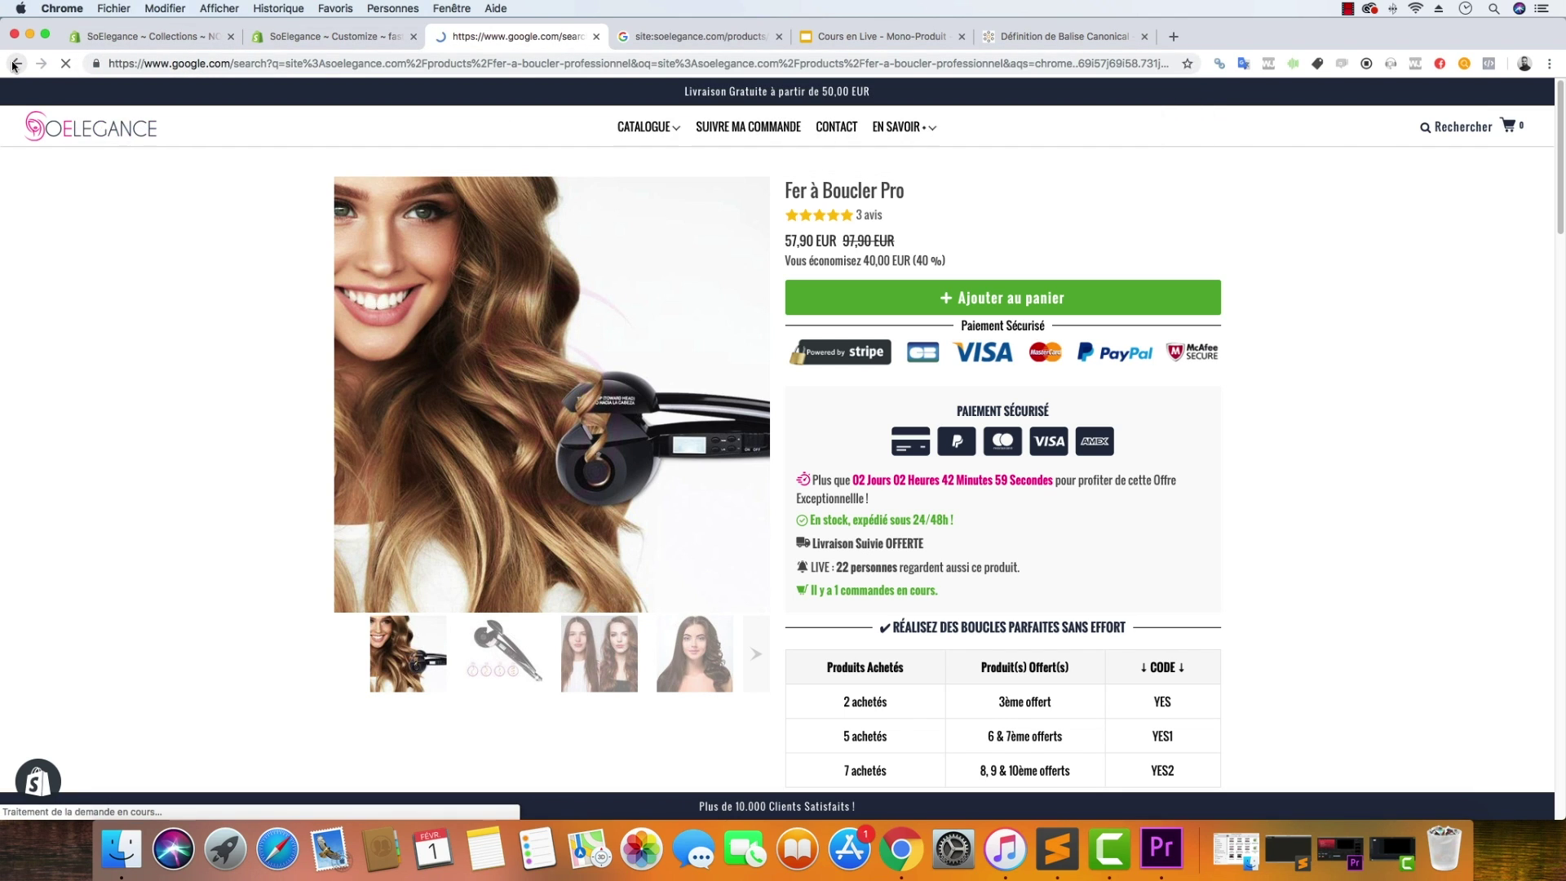
left_click(15, 64)
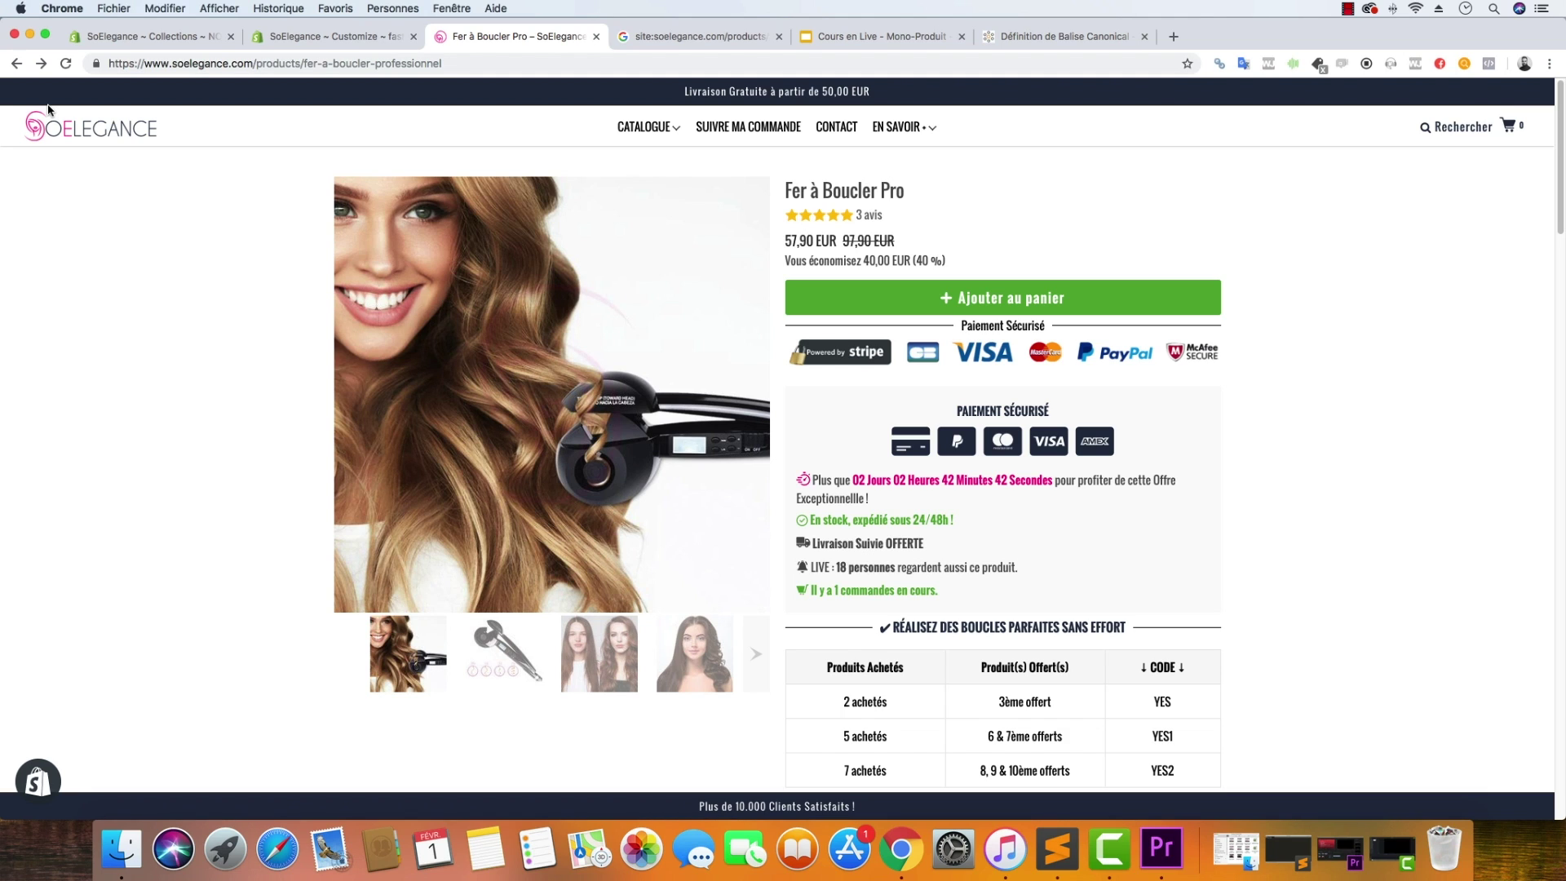
View the NOTRE SÉLECTION collection in the online store and bring up the home page's Notre Sélection section for comparison.
left_click(185, 38)
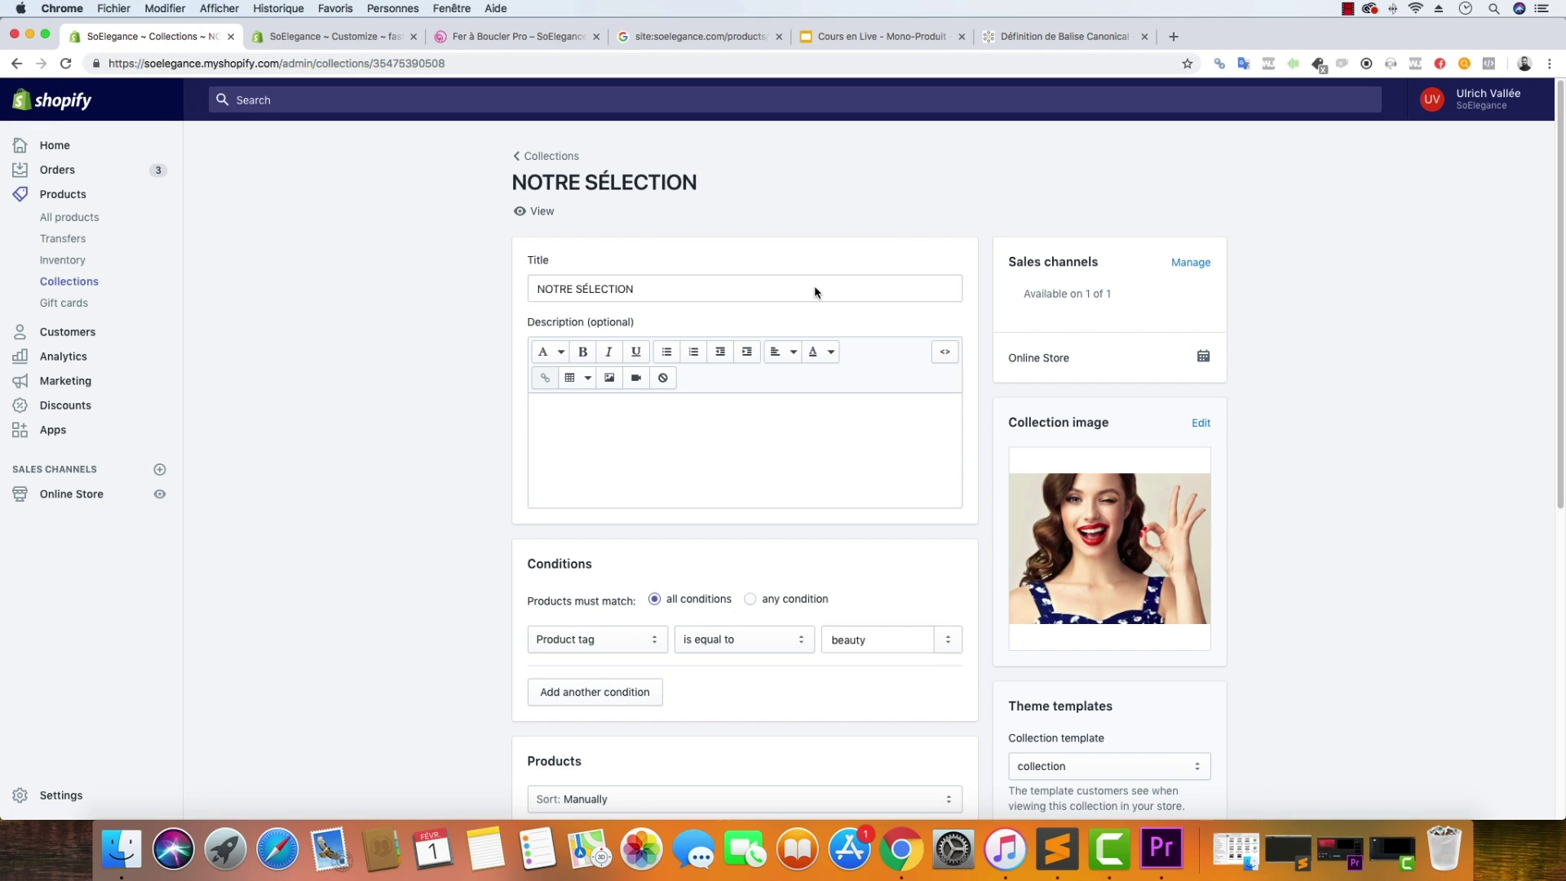
left_click(551, 217)
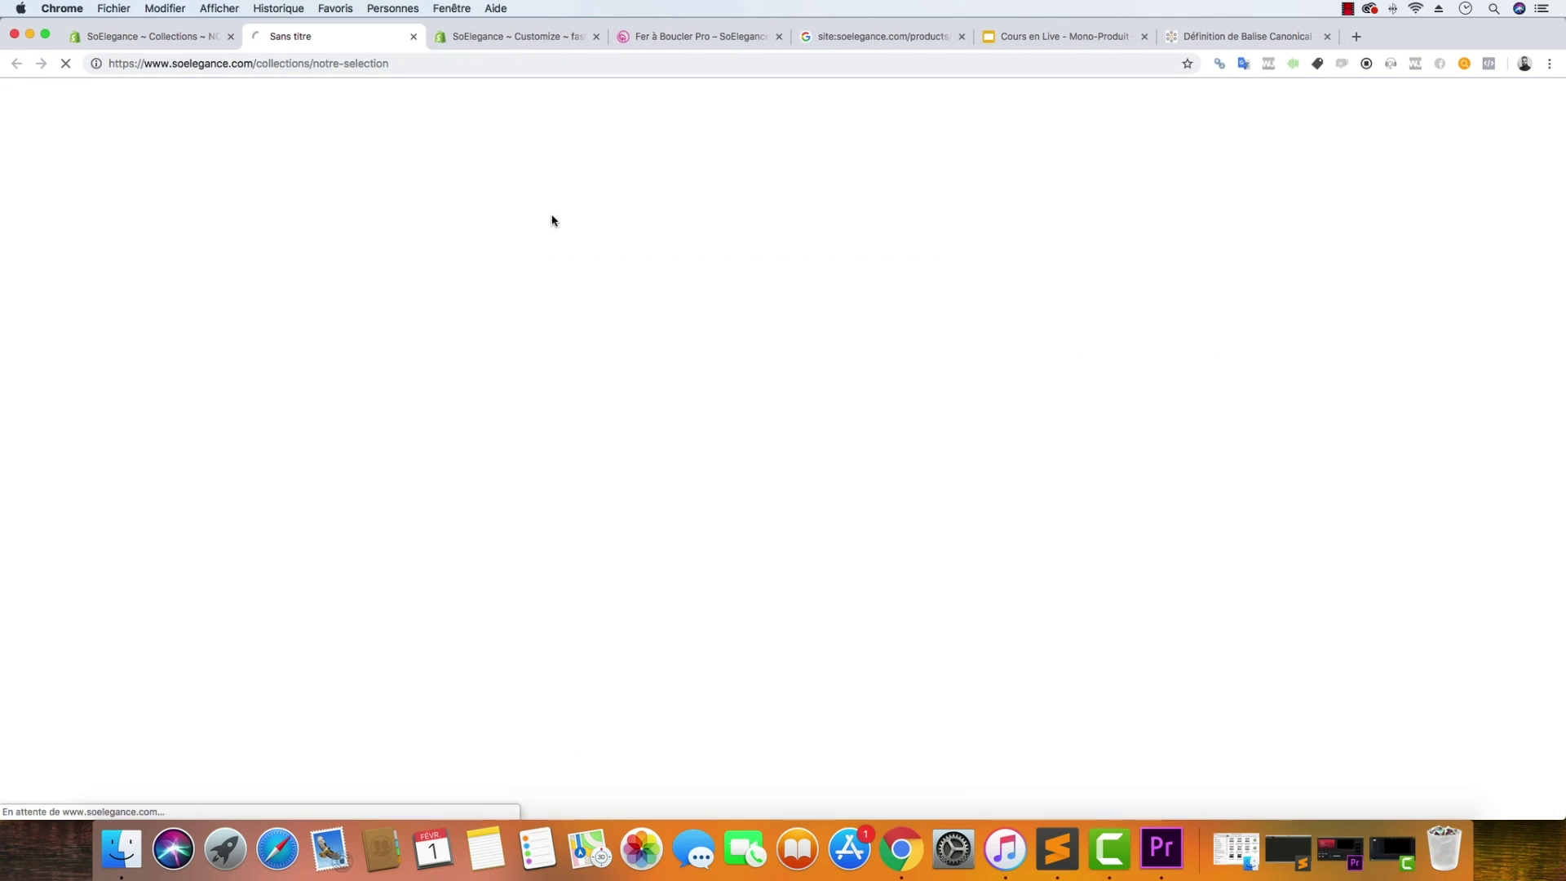
left_click(683, 41)
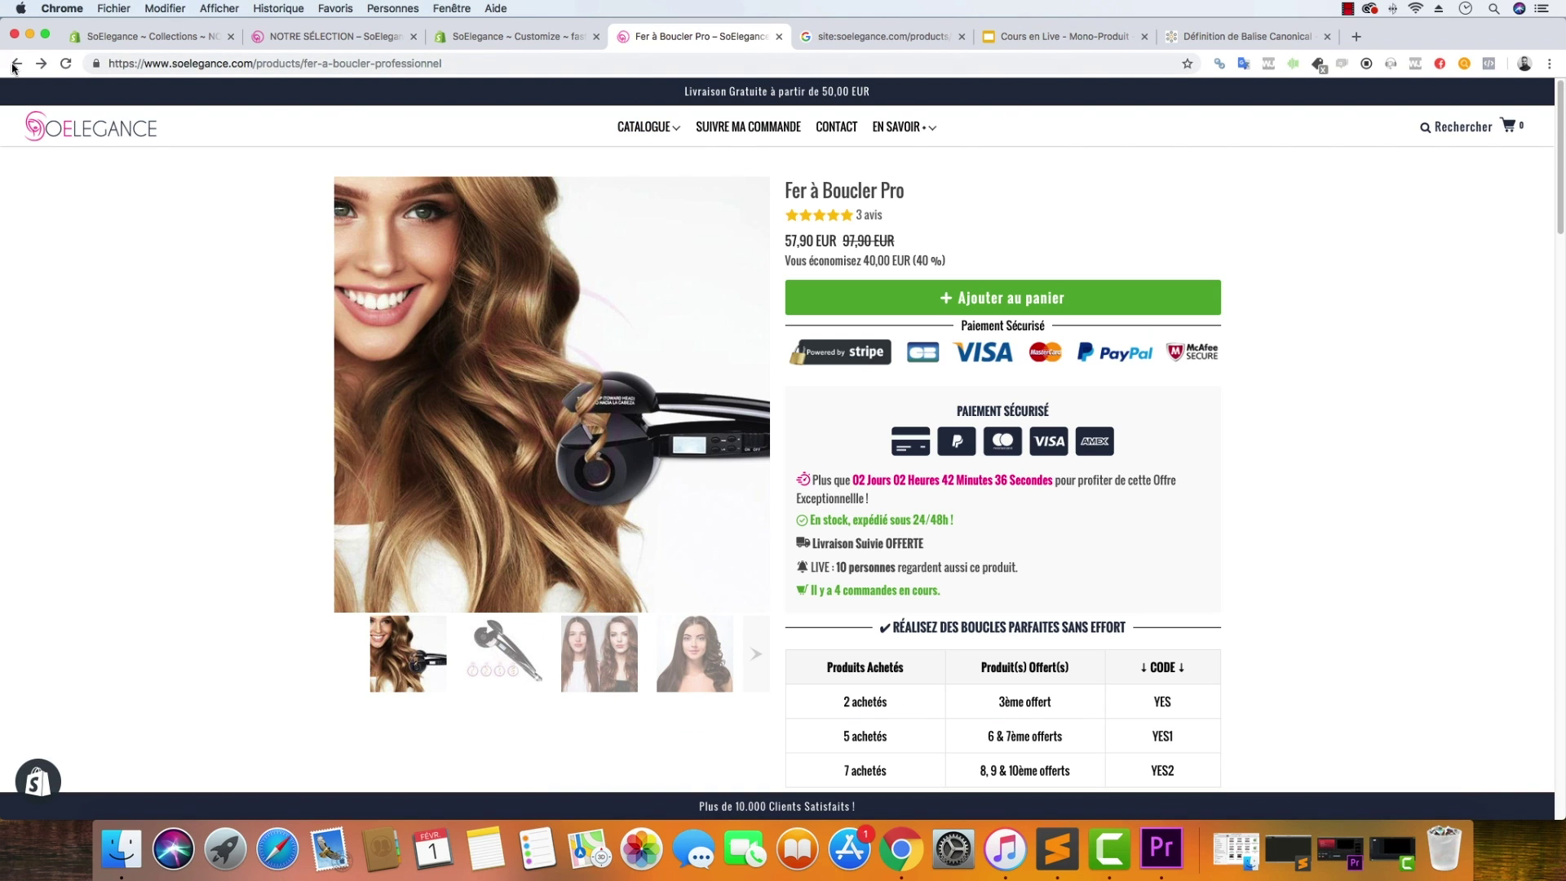
left_click(88, 139)
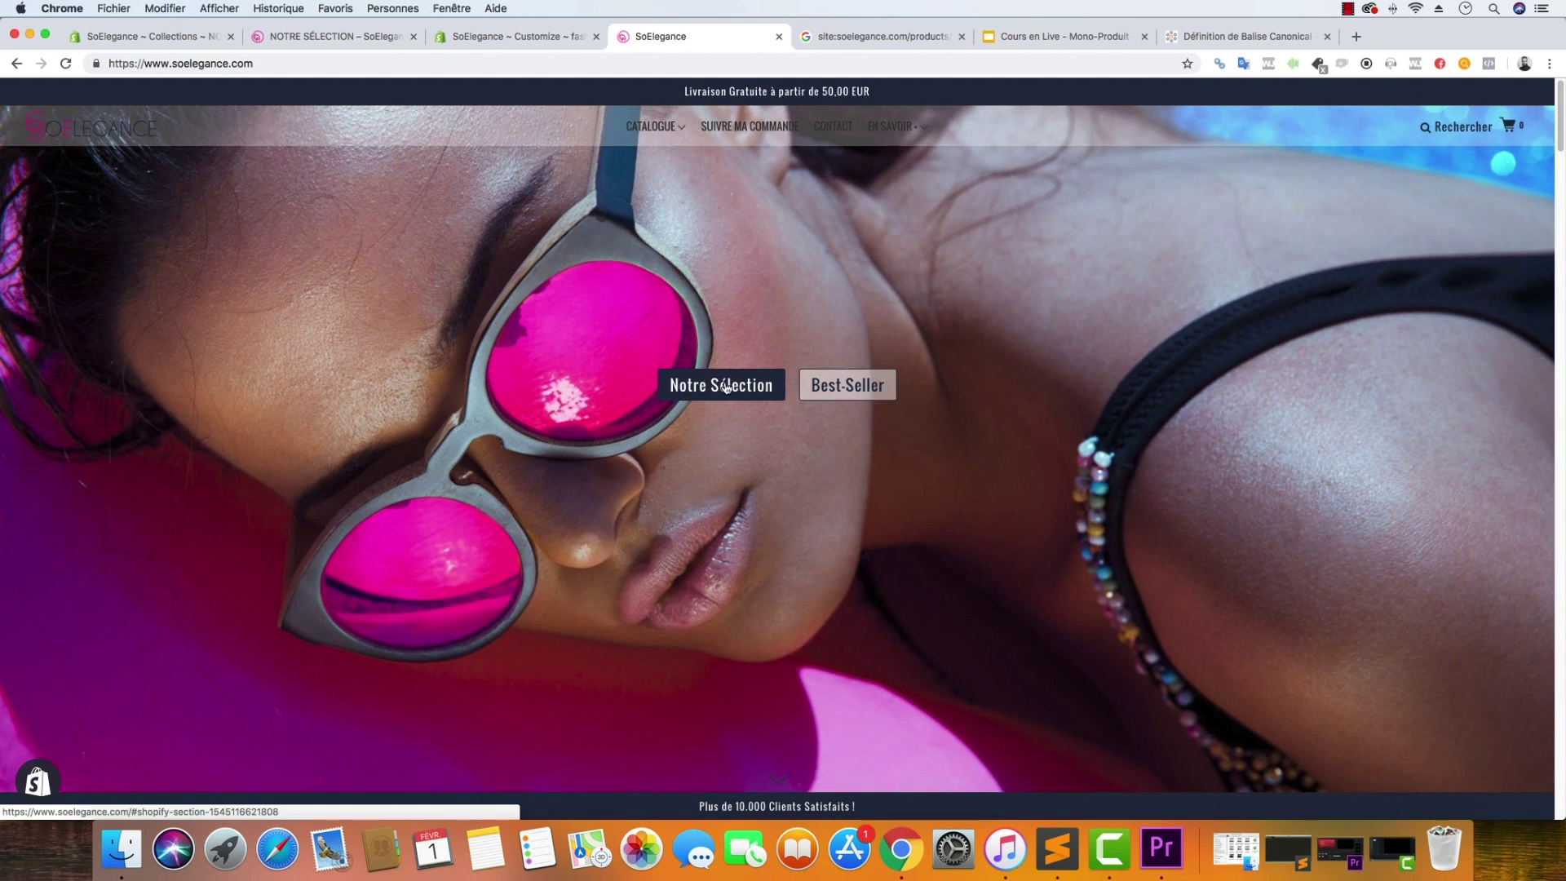
left_click(765, 410)
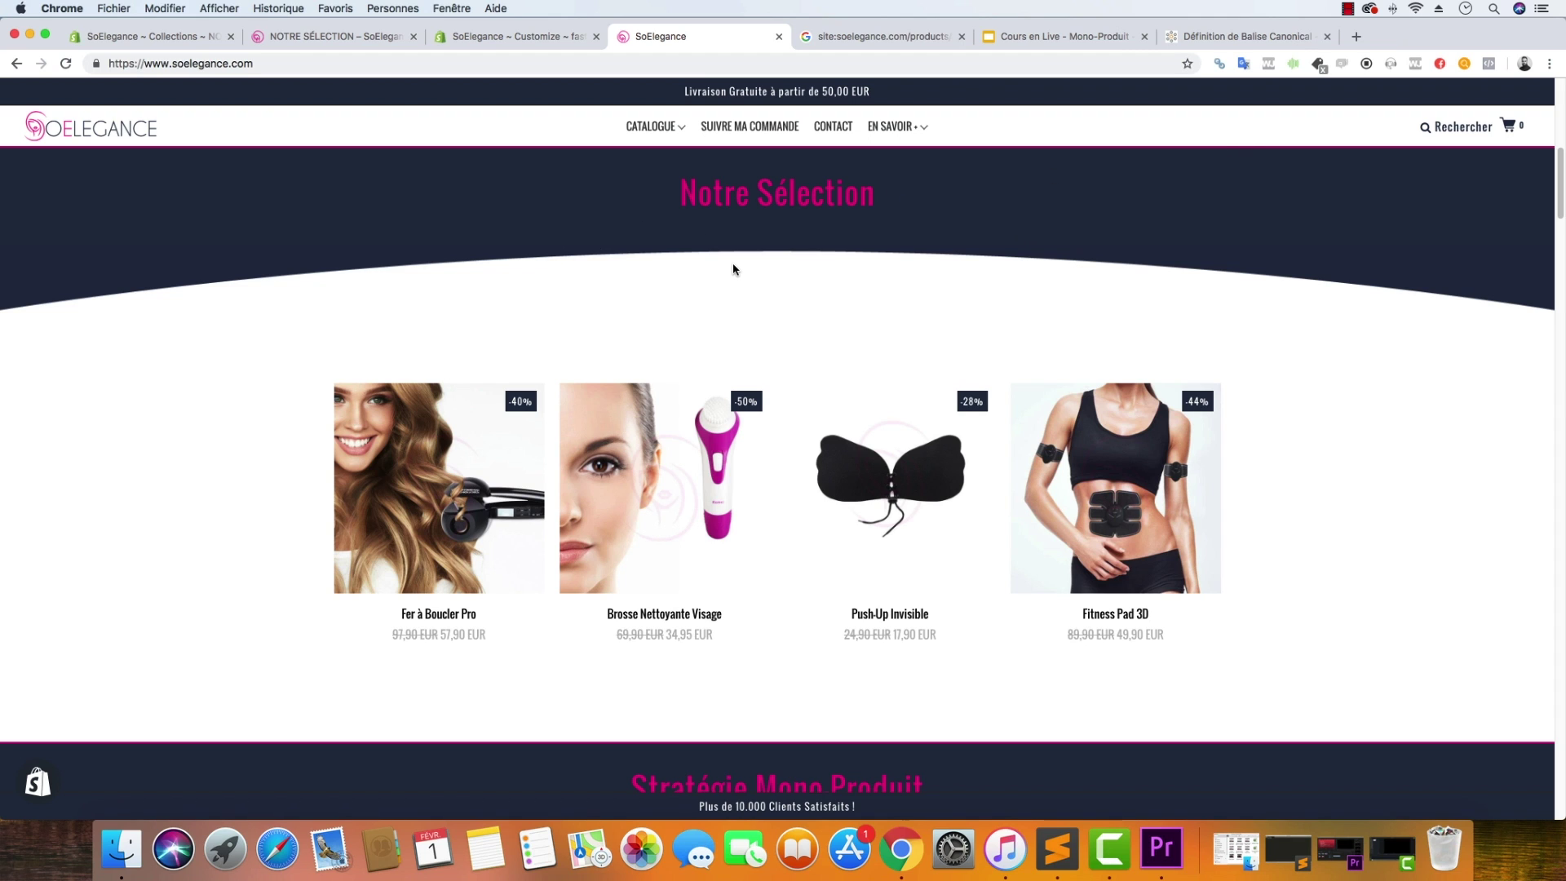
Open Fer à Boucler Pro from the NOTRE SÉLECTION collection page and load its address without /collections/notre-selection.
left_click(336, 41)
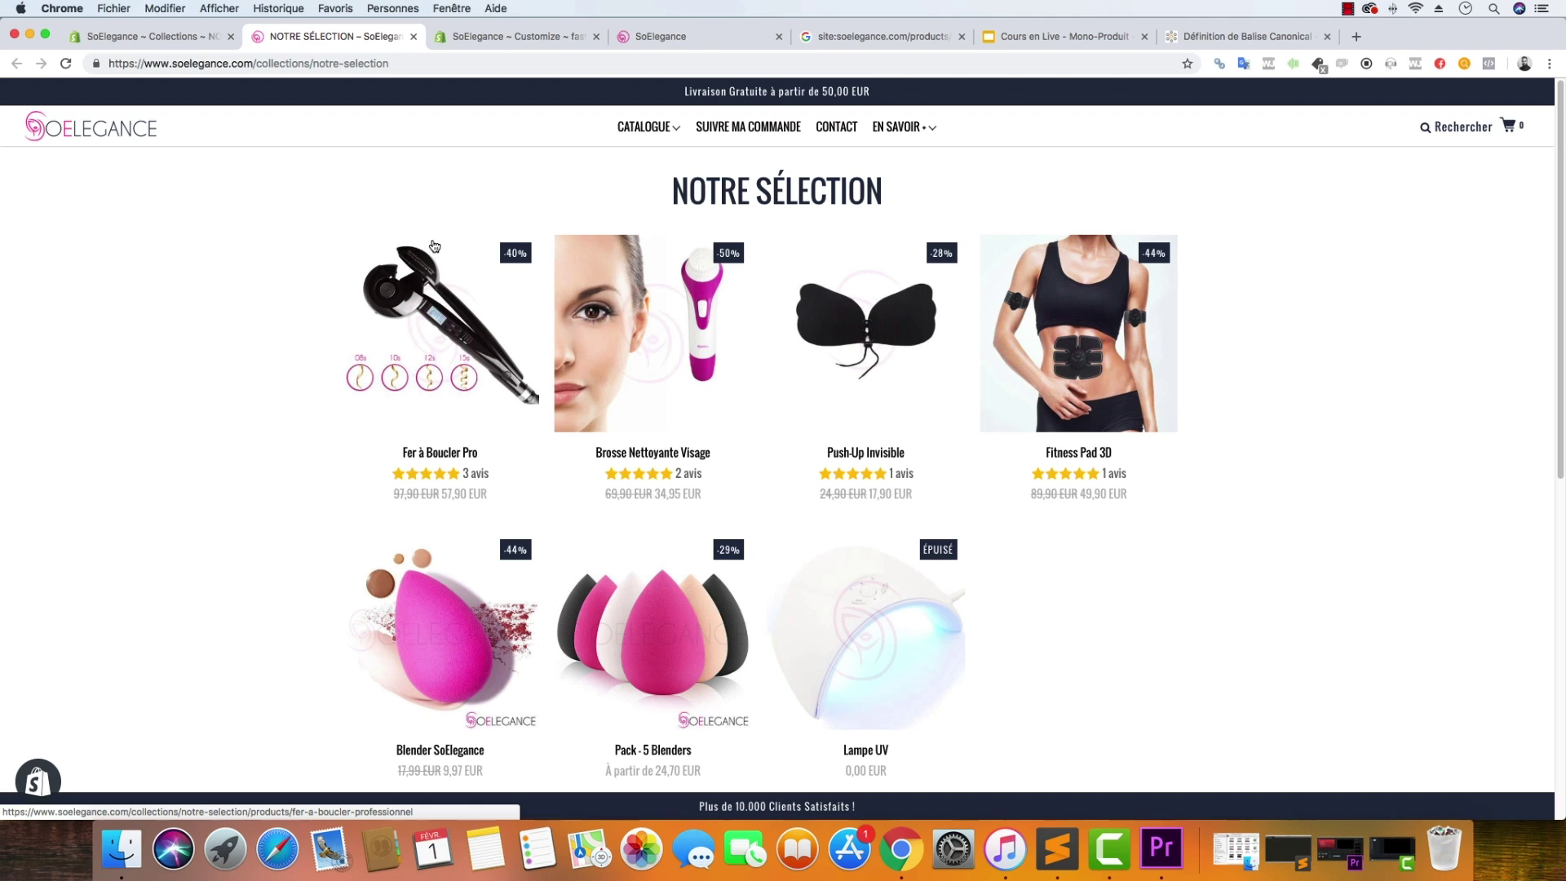
left_click(406, 287)
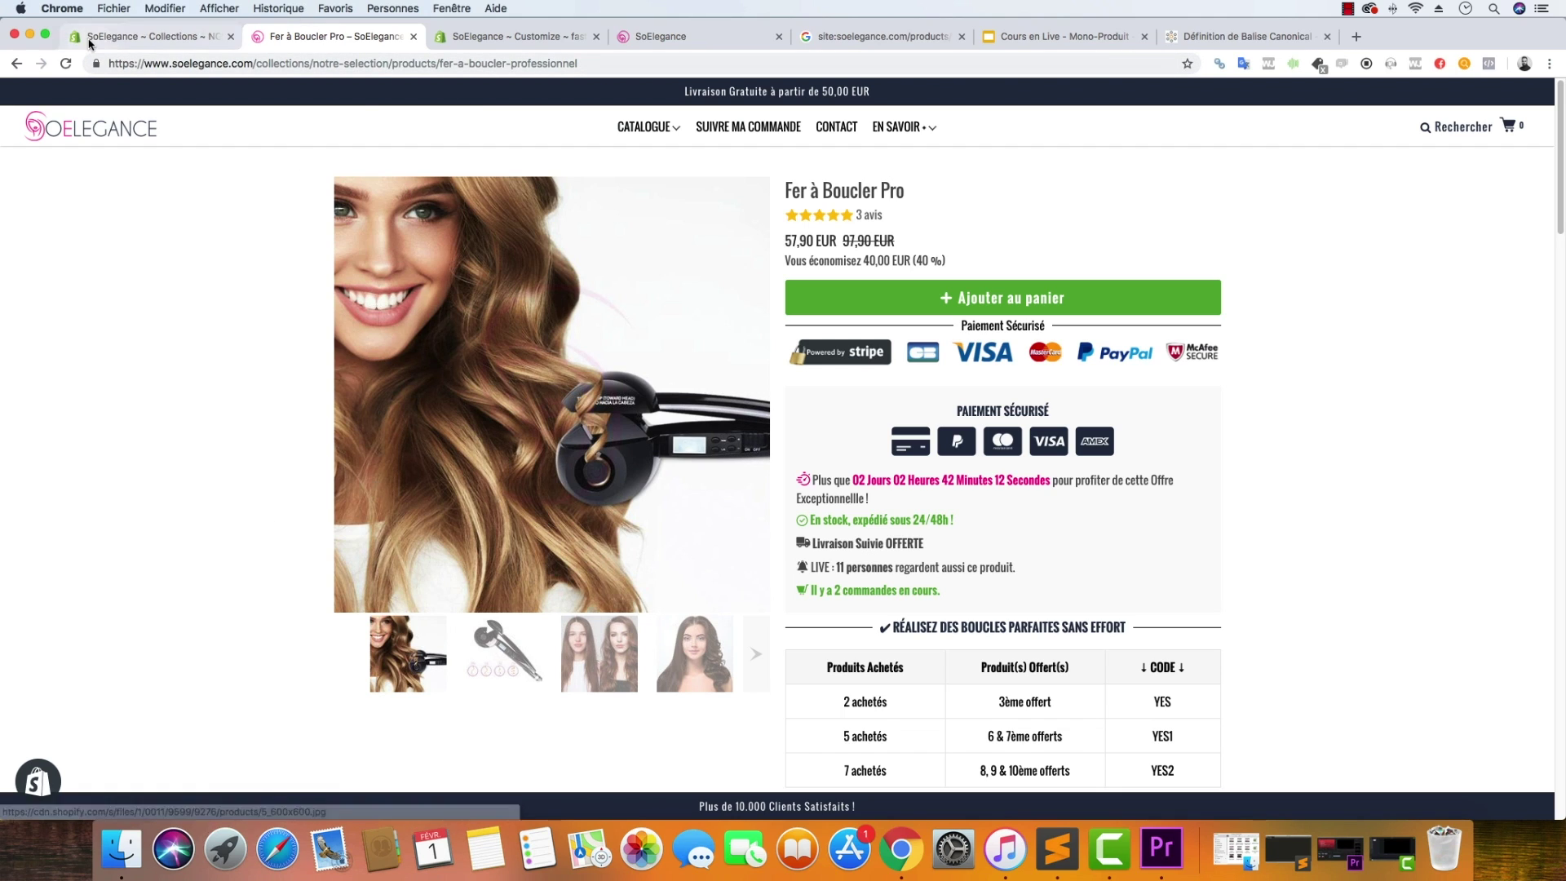
left_click_drag(390, 63, 257, 65)
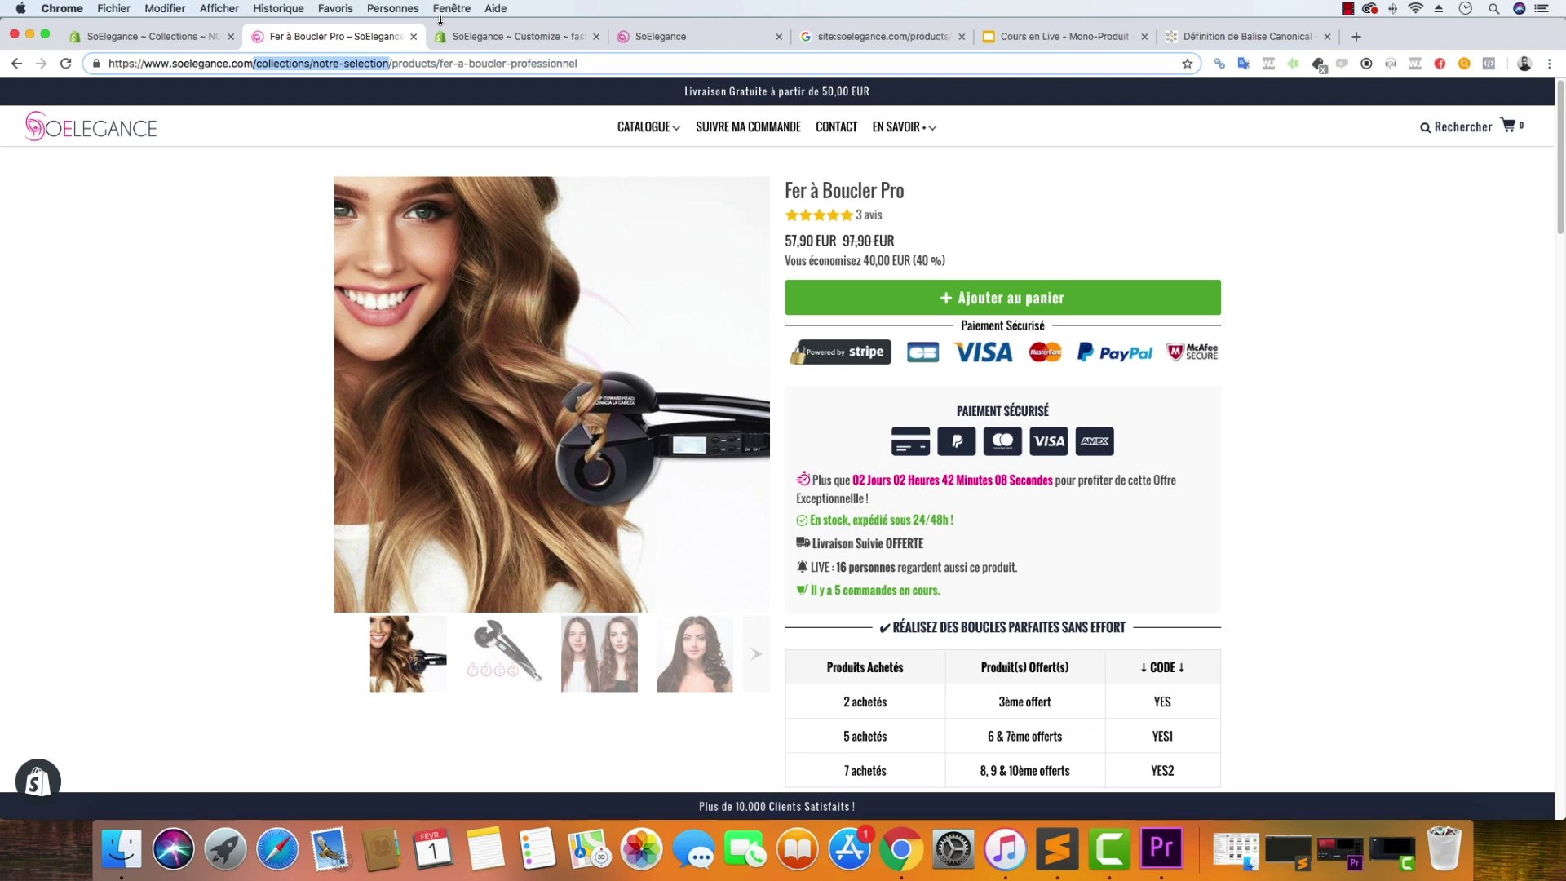
key("BackSpace")
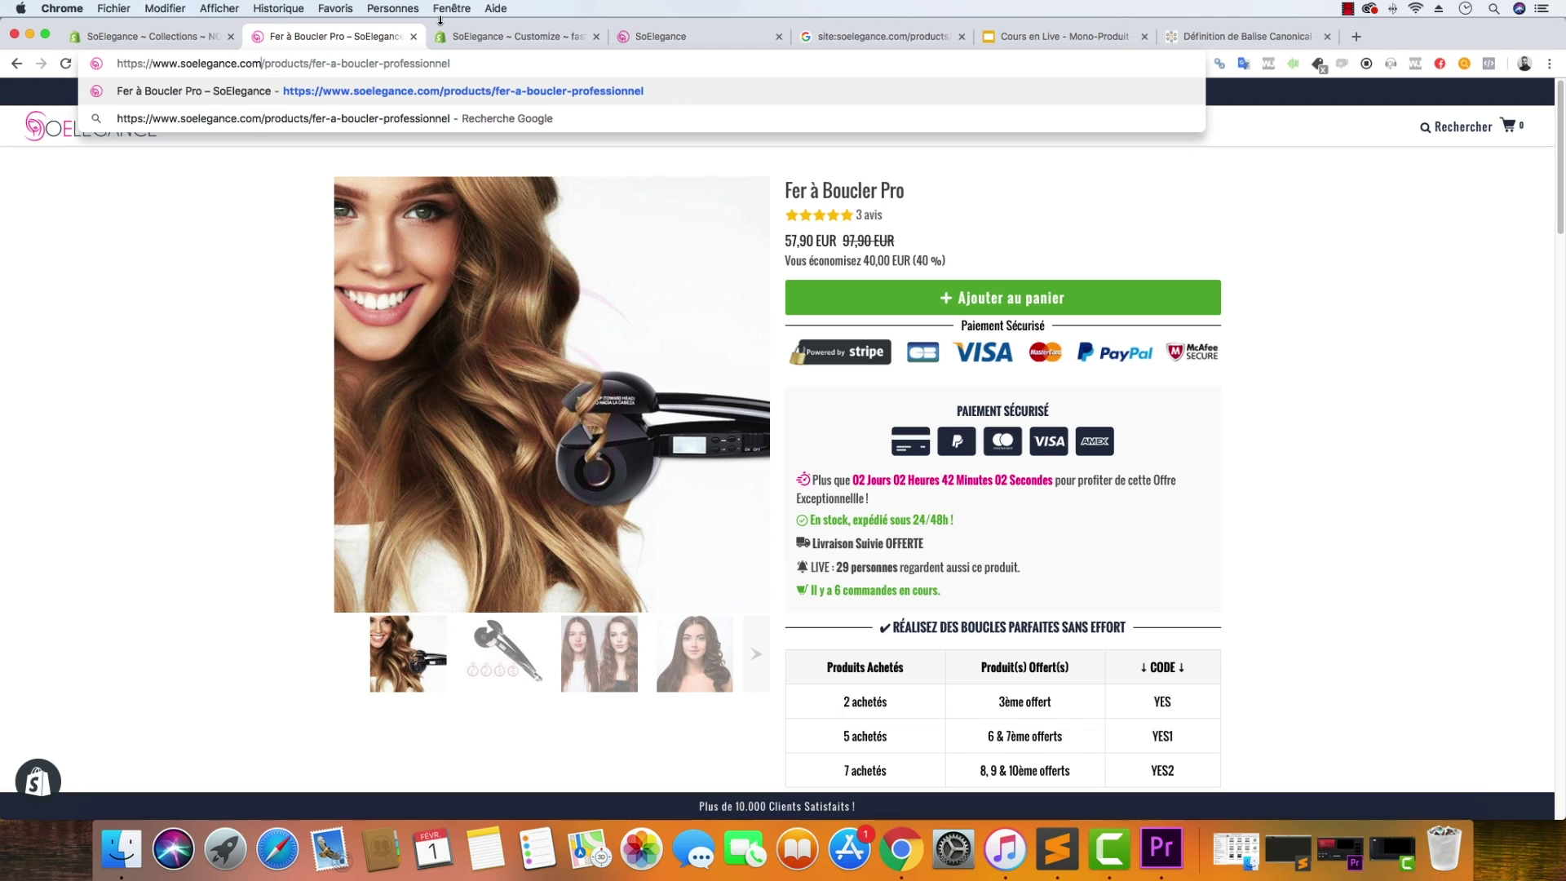
key("Return")
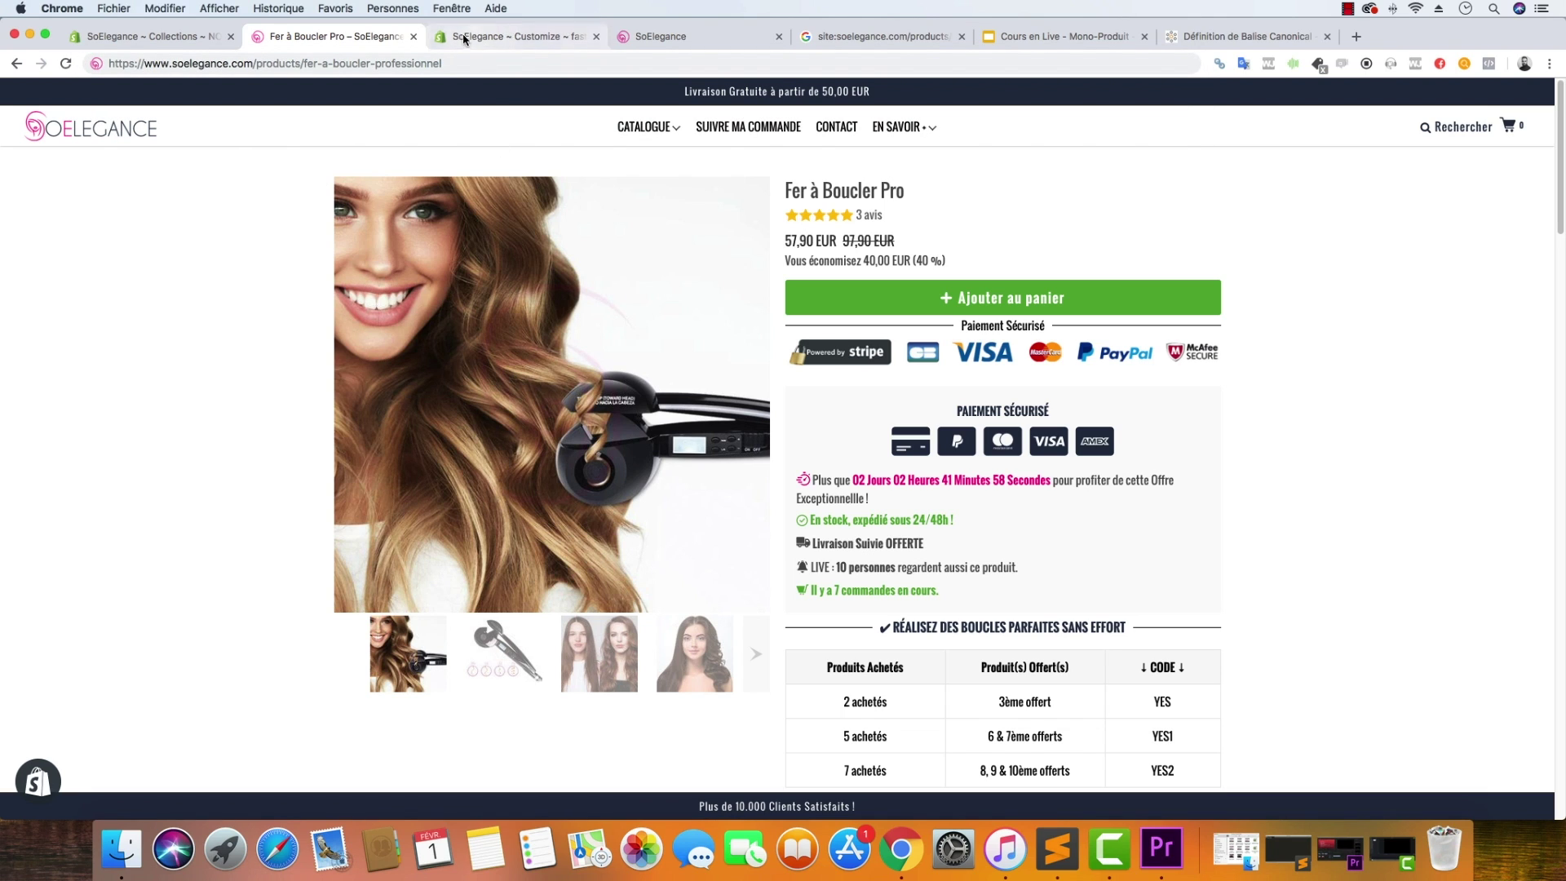
Open the Collection page settings among the Fastlane theme settings in the theme editor.
left_click(152, 41)
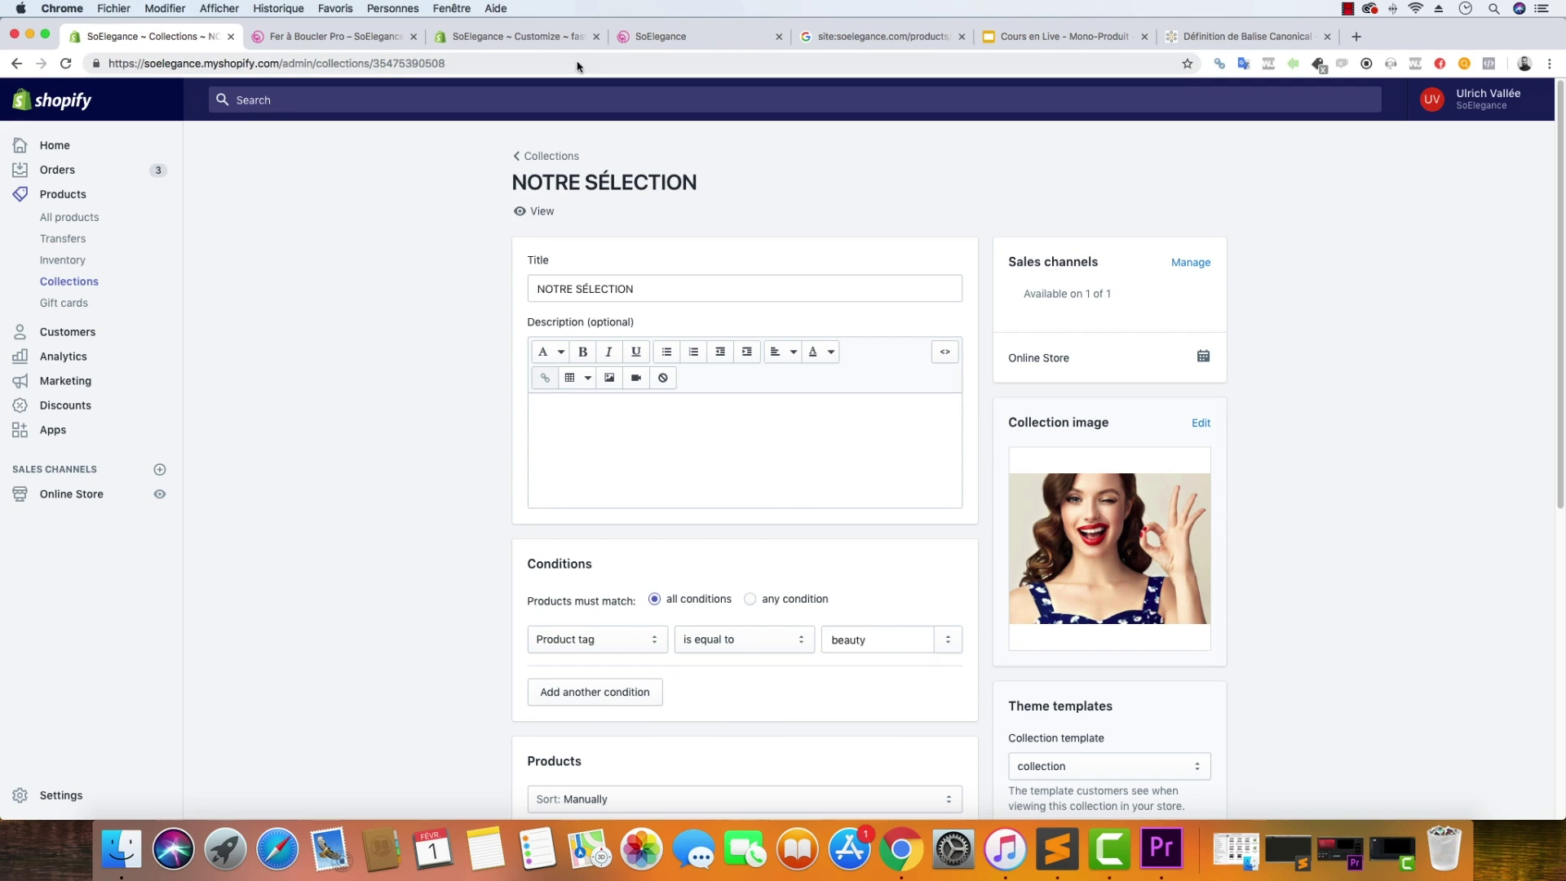
left_click(514, 36)
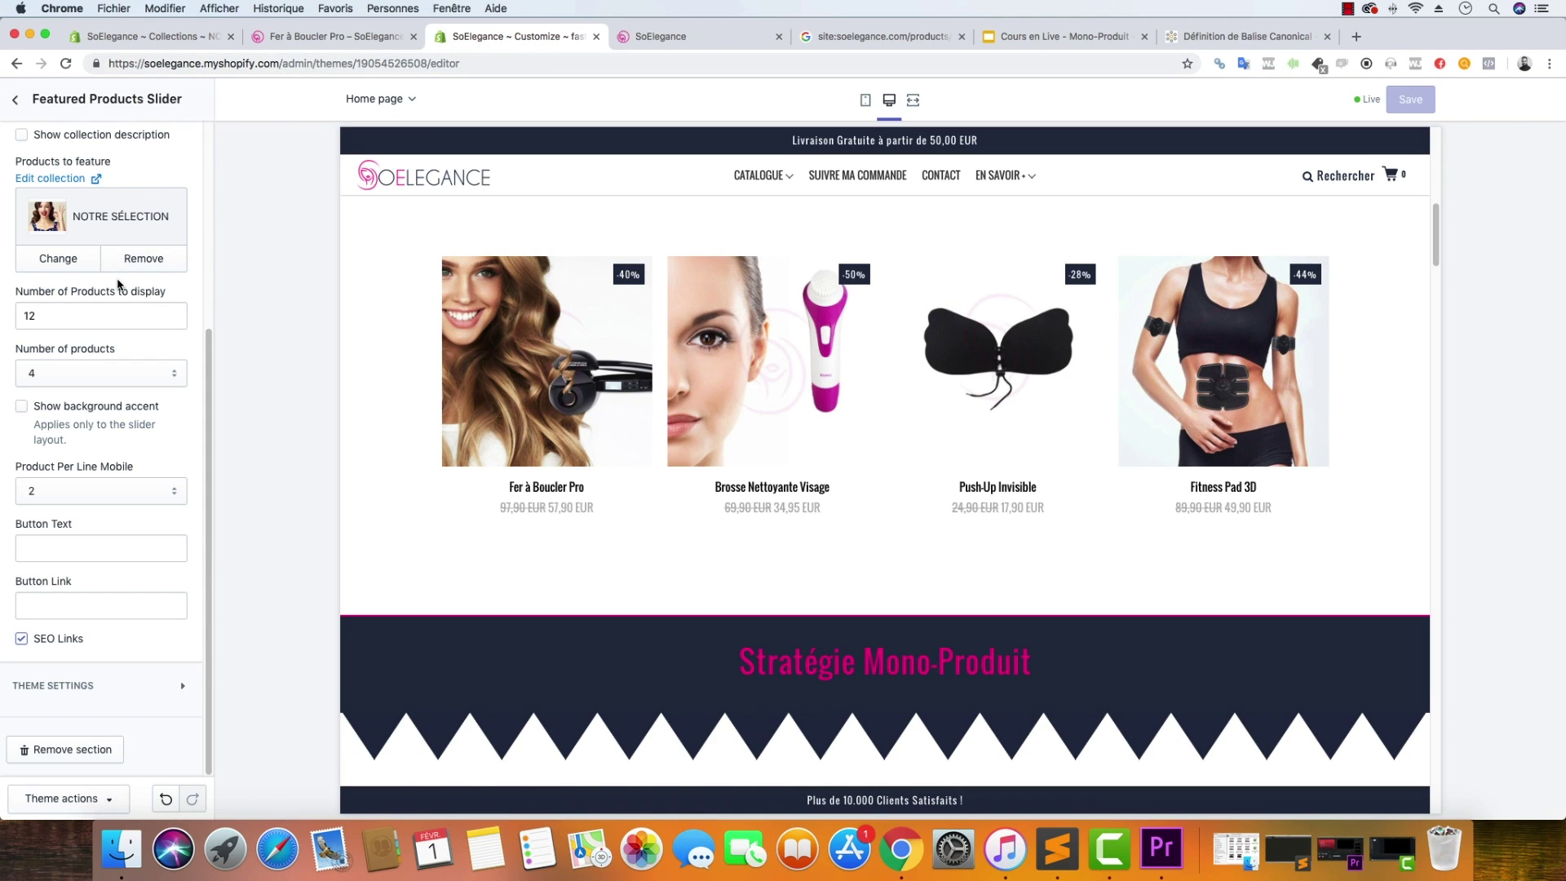
left_click(15, 102)
left_click(159, 138)
scroll(104, 377, "down", 10)
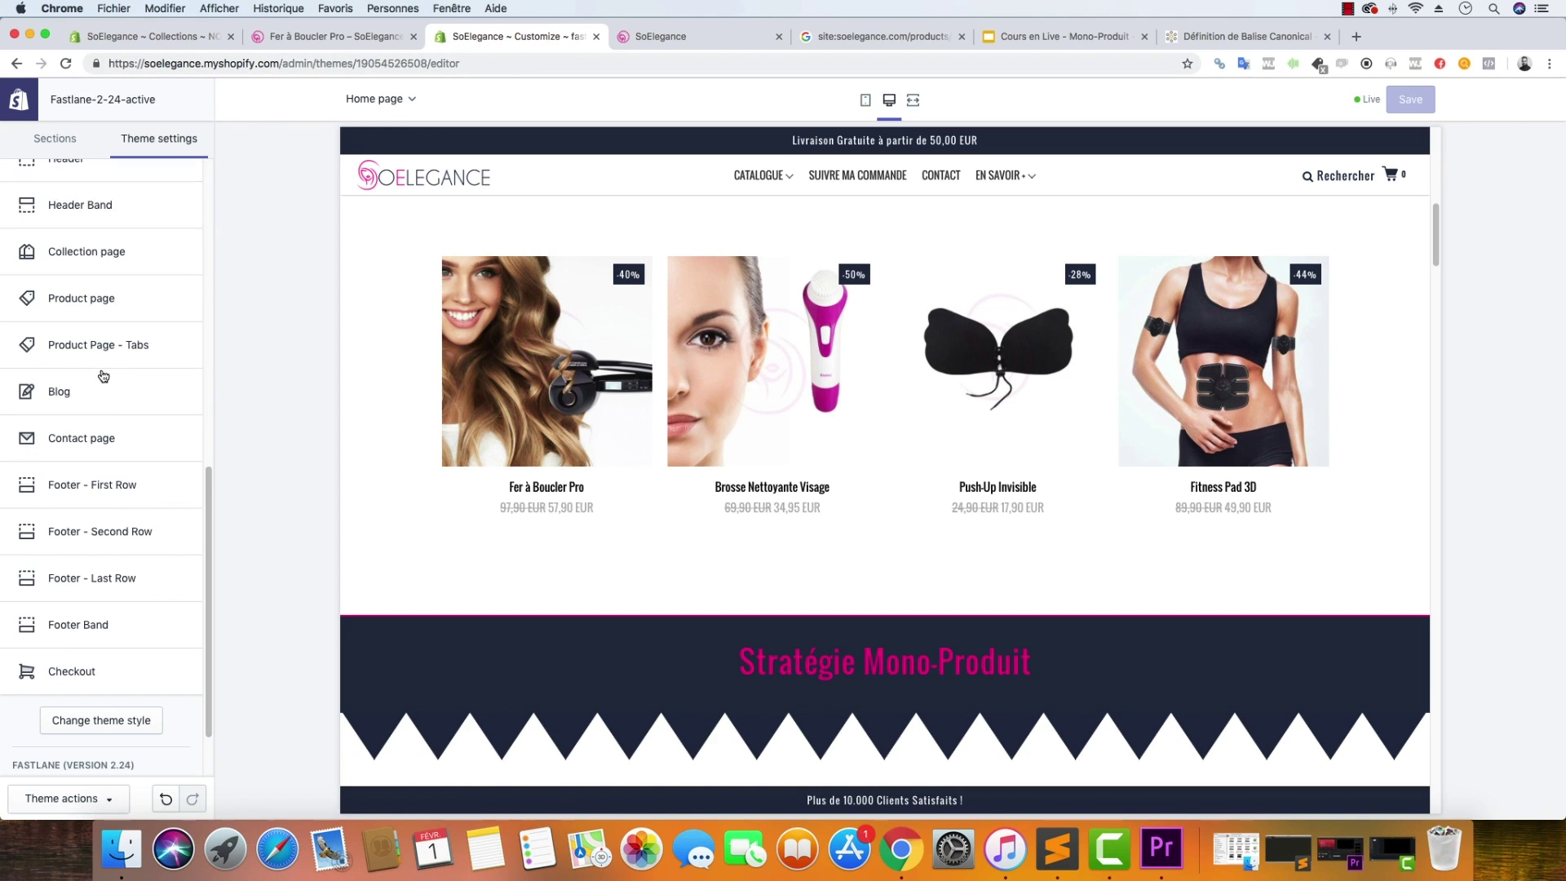
left_click(104, 261)
Enable SEO Link in the Collection page settings and save the theme.
scroll(104, 364, "down", 10)
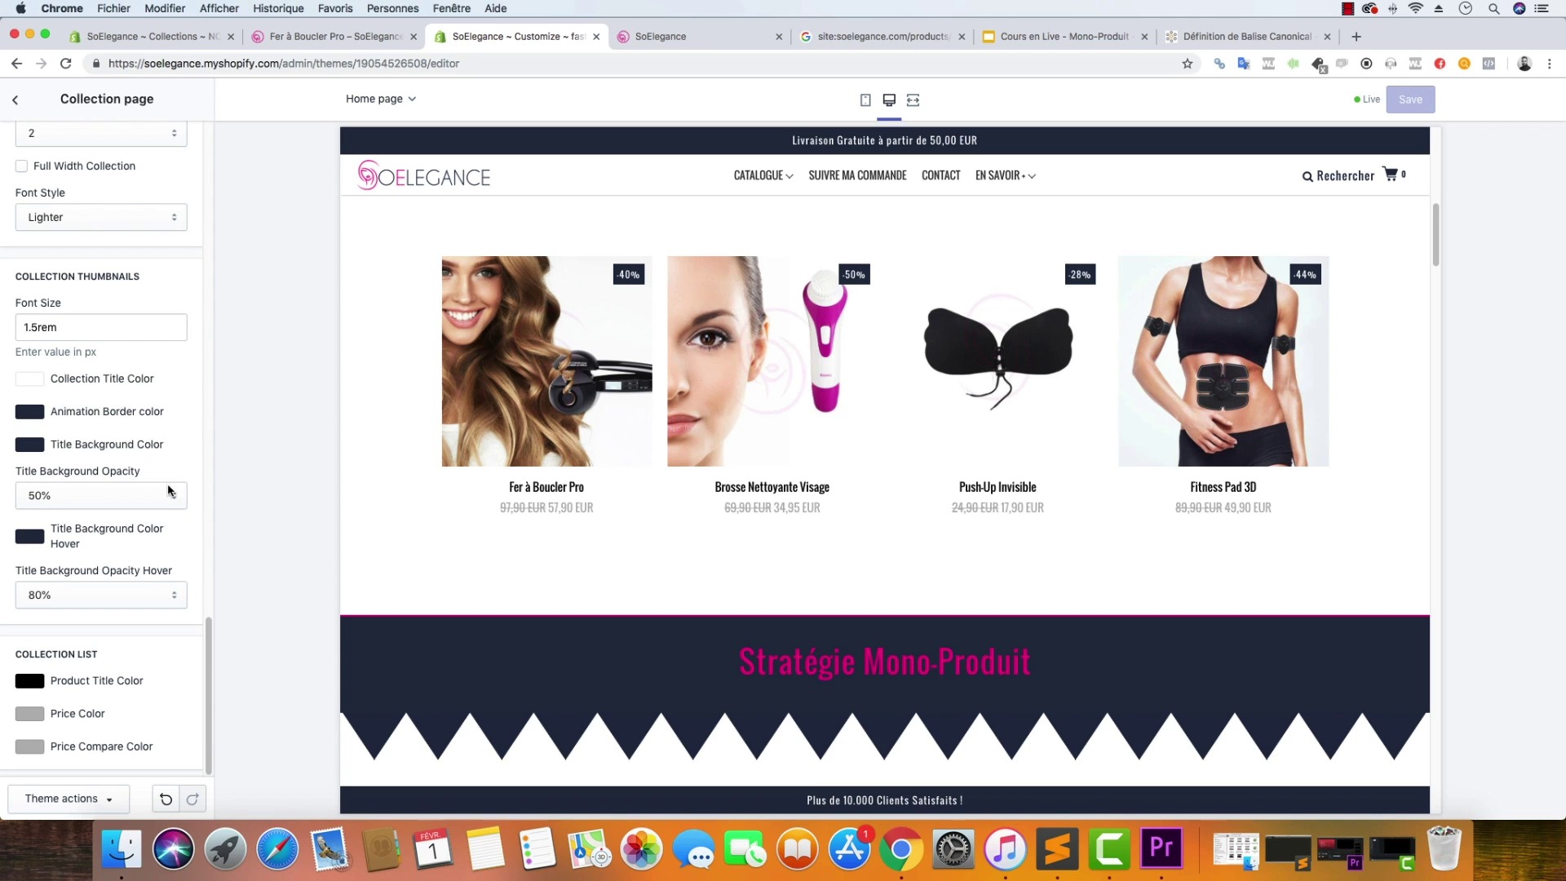
scroll(135, 553, "up", 10)
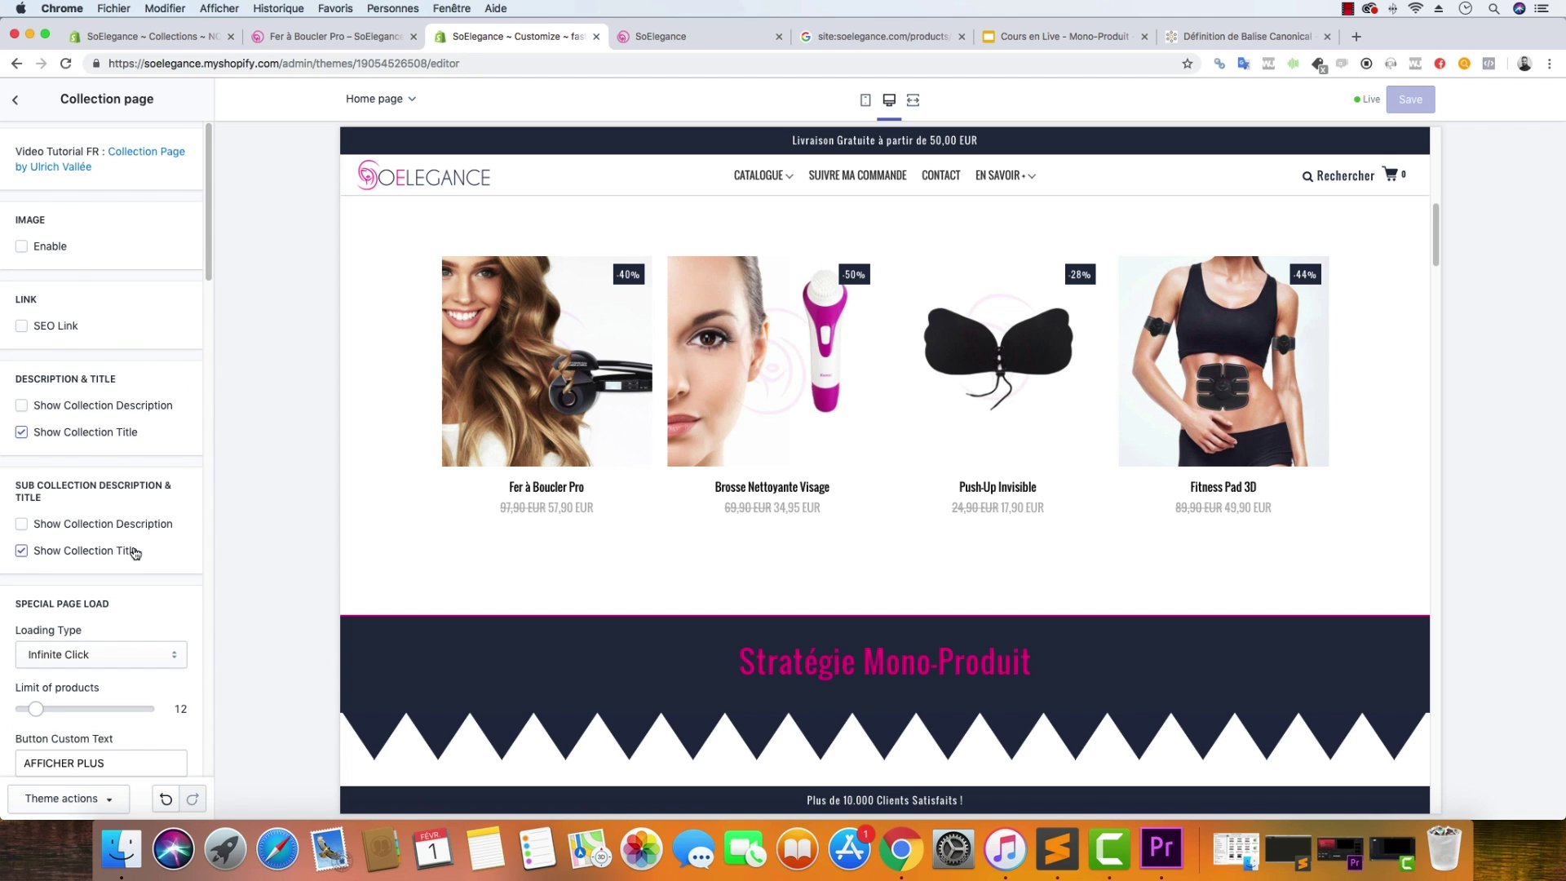
scroll(131, 611, "down", 10)
scroll(166, 608, "up", 8)
left_click(36, 324)
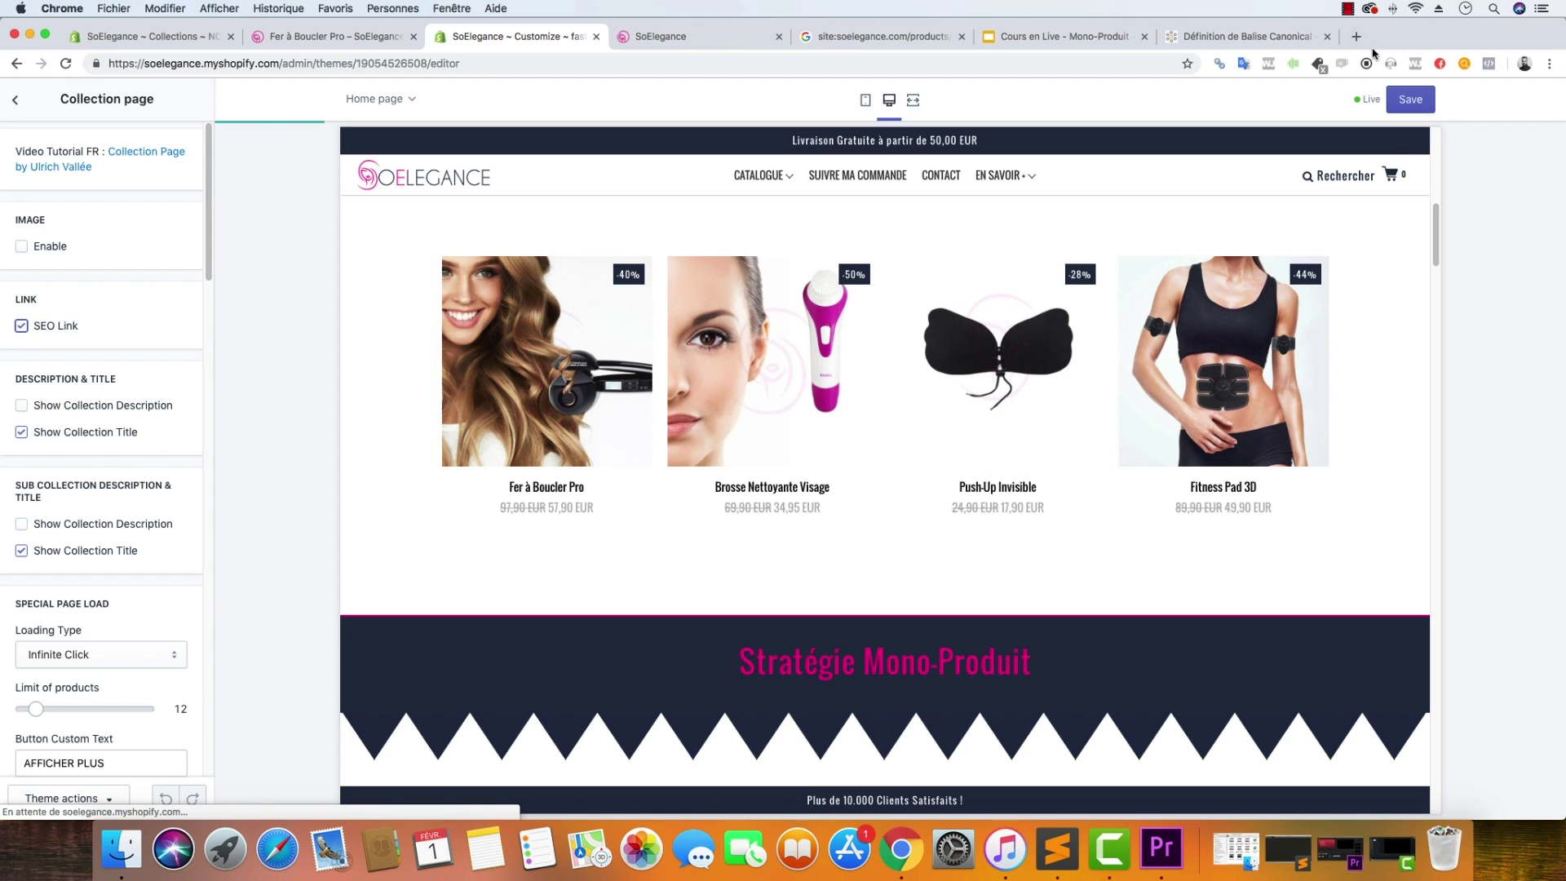
left_click(1410, 99)
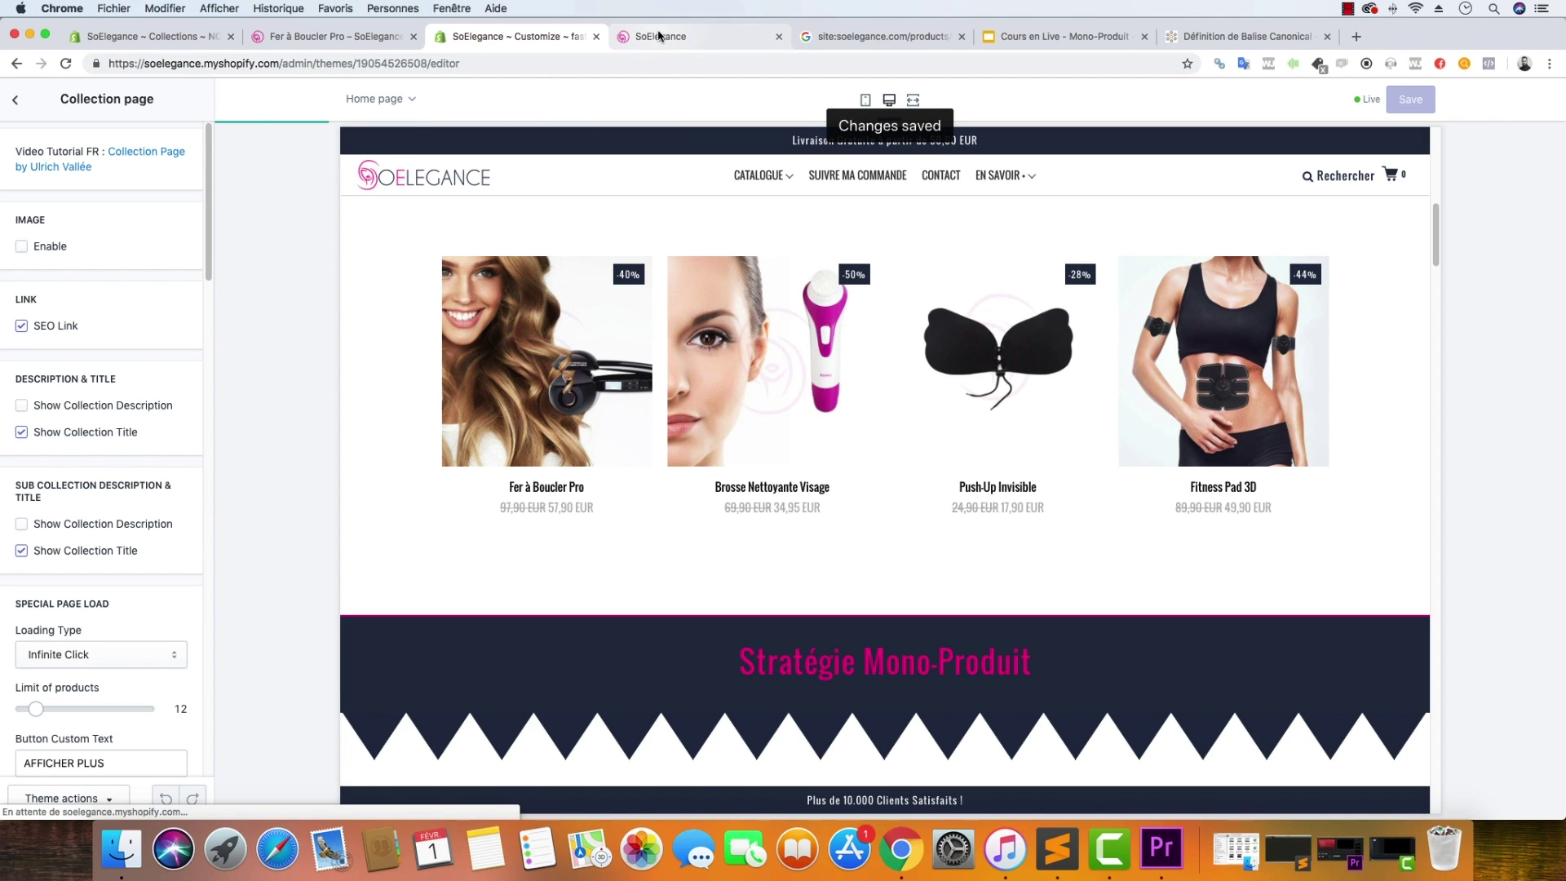
View the NOTRE SÉLECTION collection in the store from the admin, reload it, and open Fer à Boucler Pro.
left_click(376, 44)
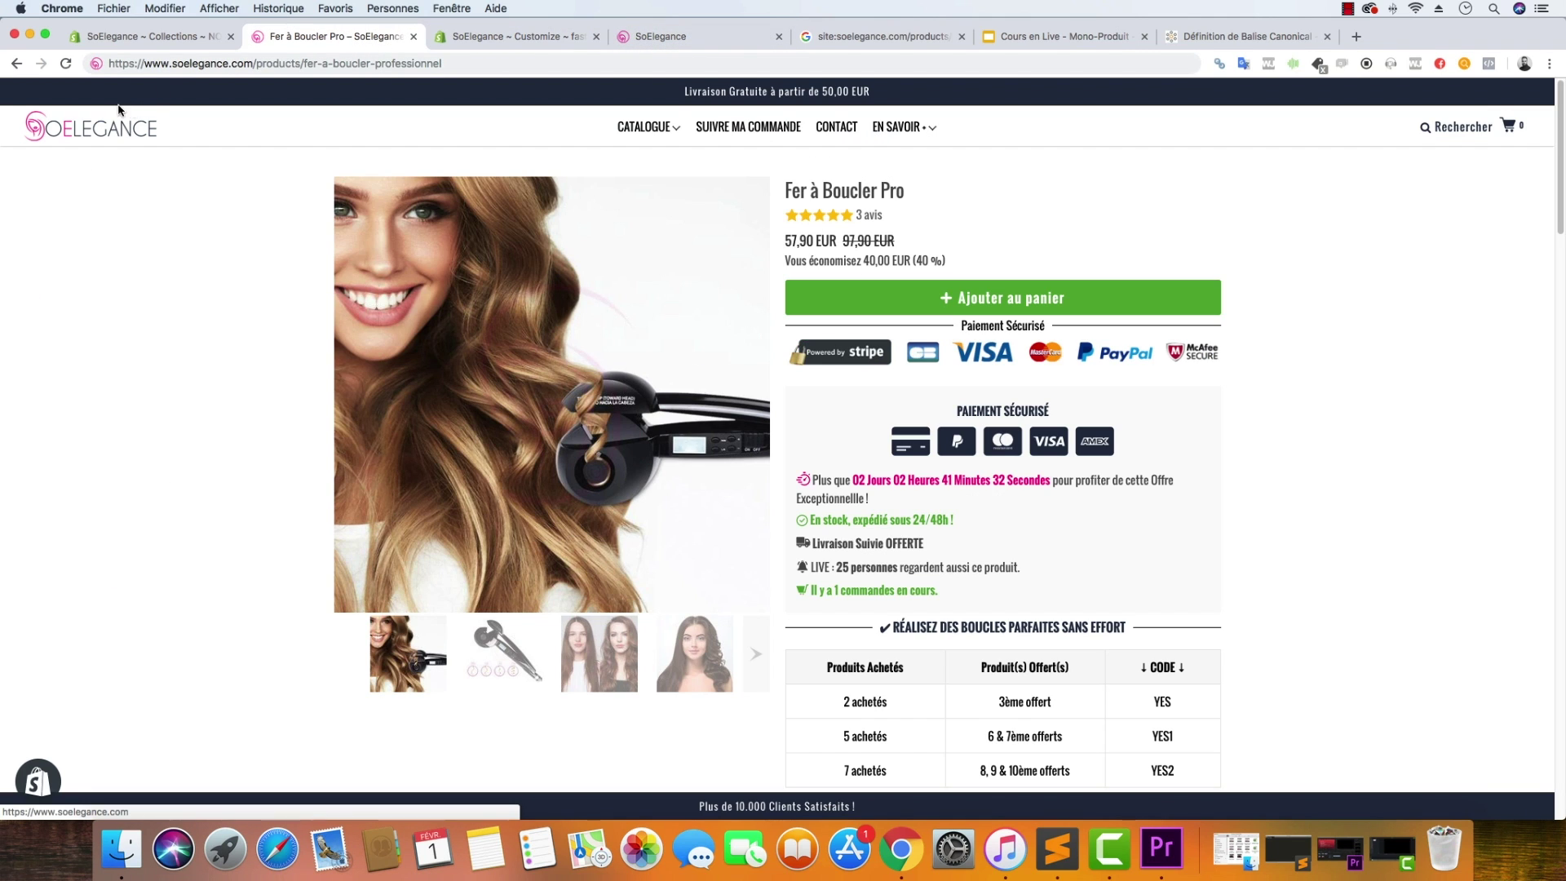
left_click(147, 36)
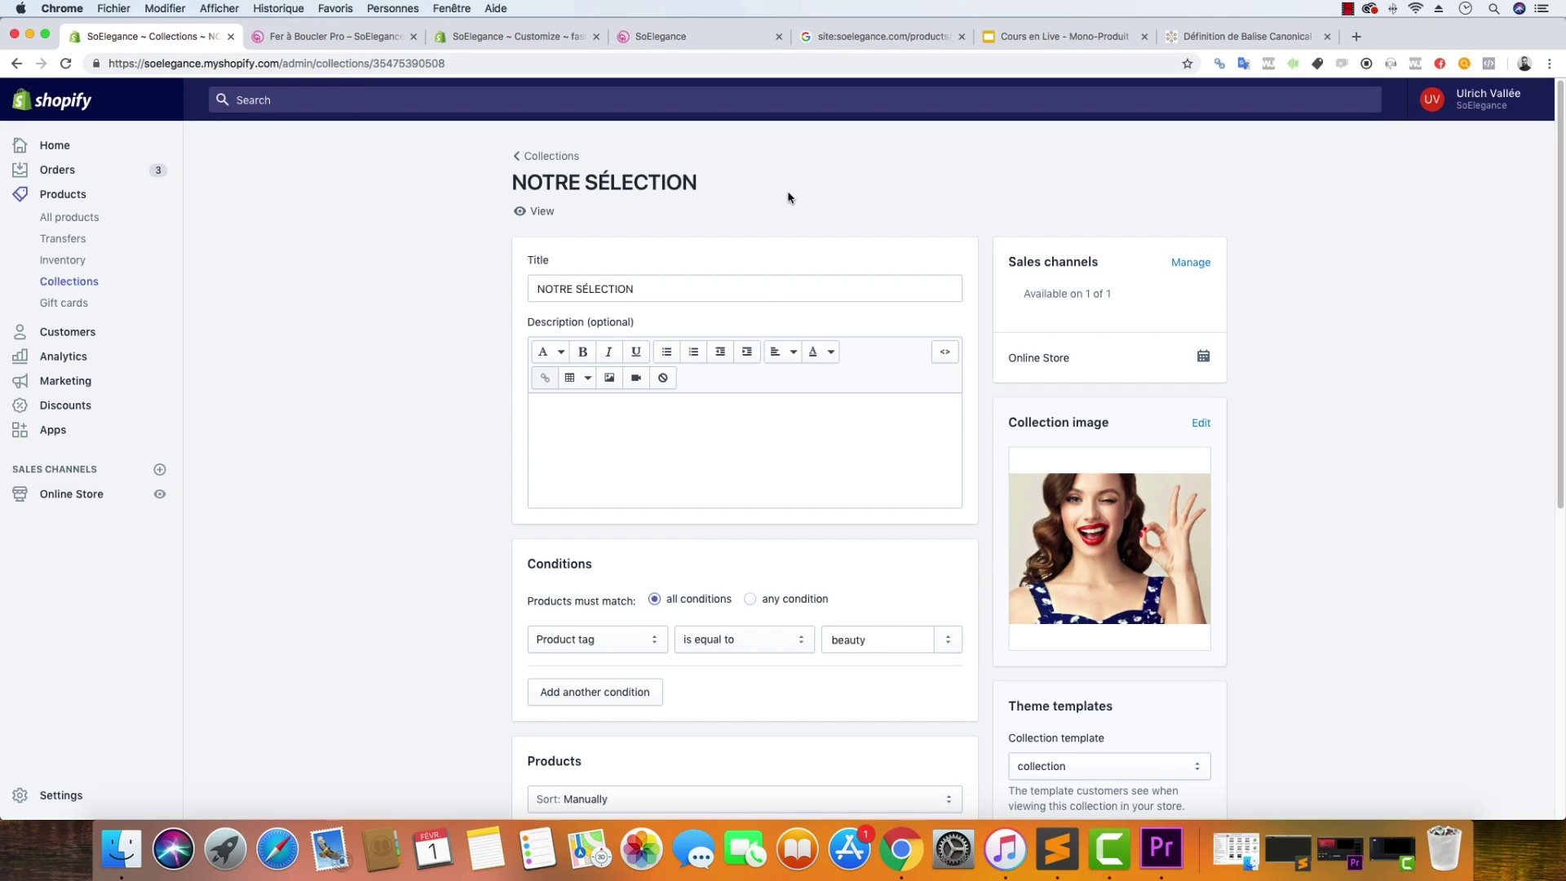
left_click(548, 209)
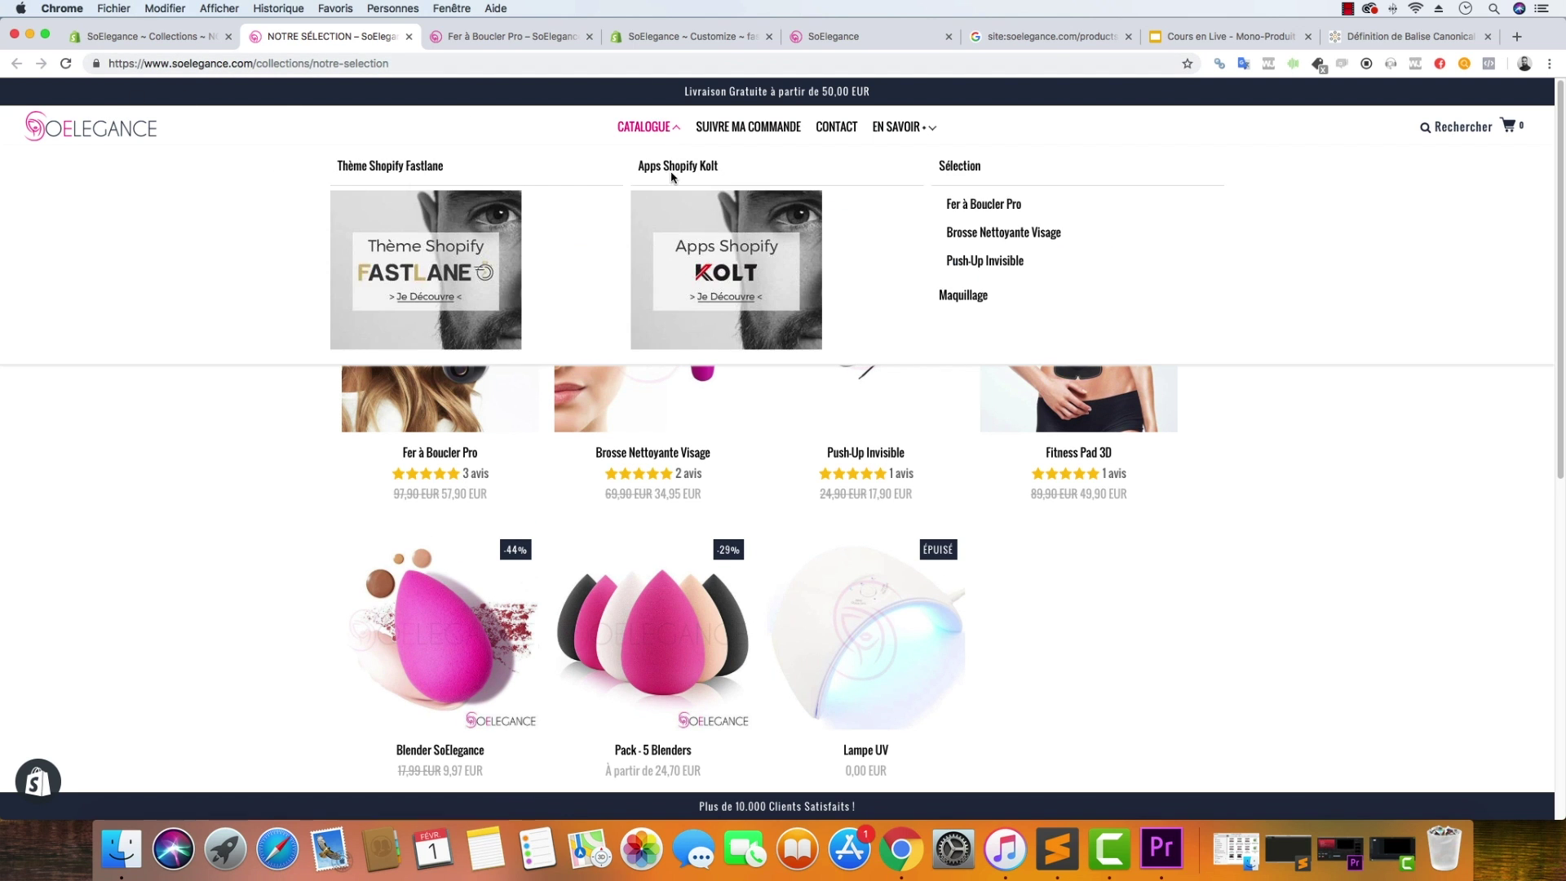
left_click(65, 63)
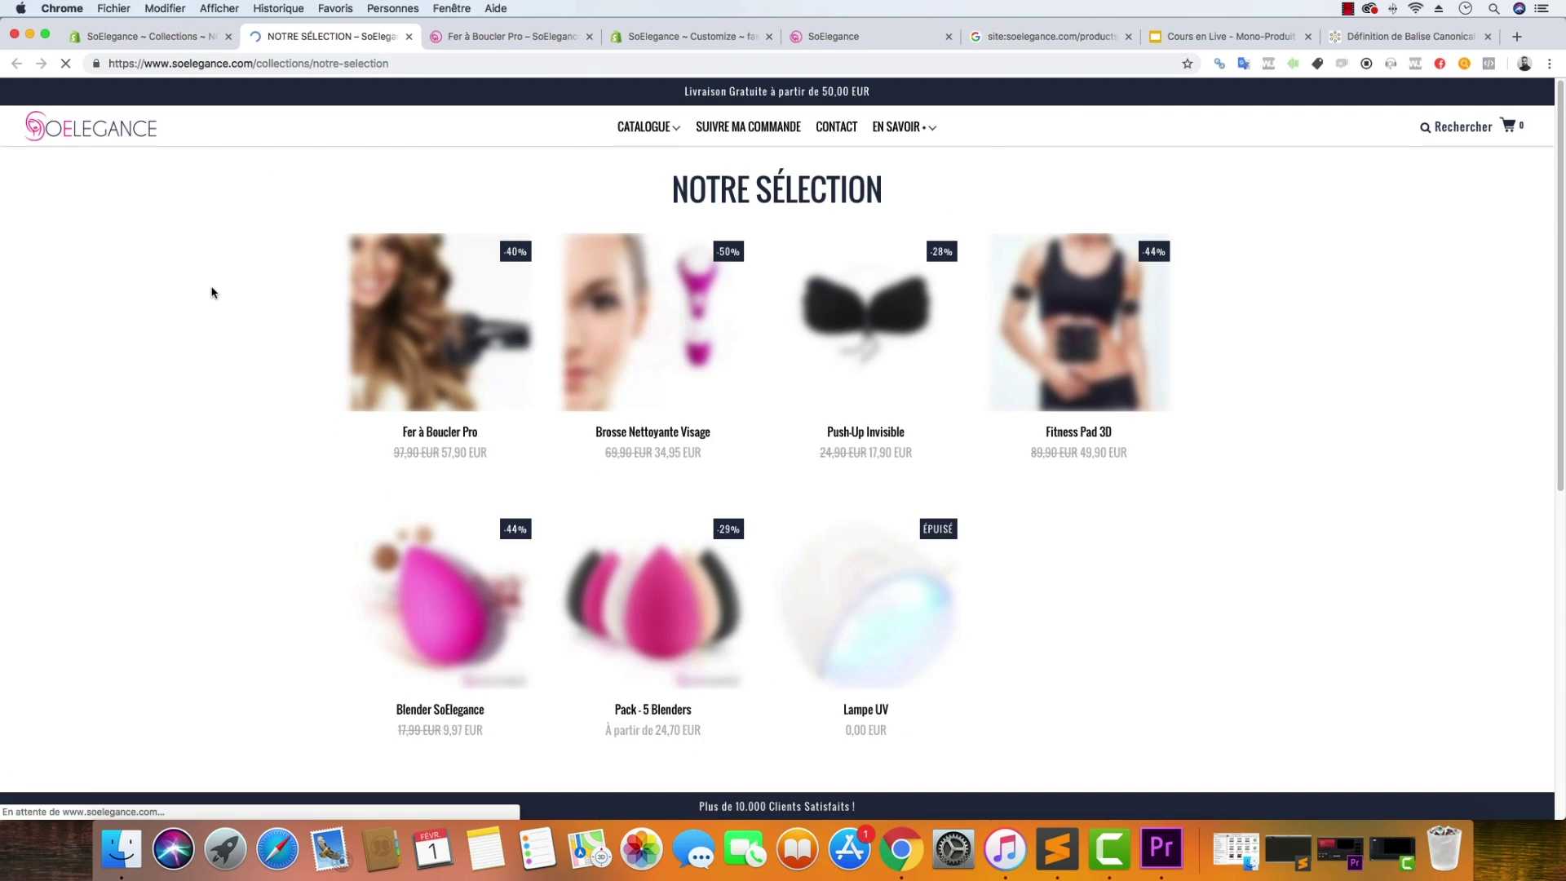
left_click(449, 298)
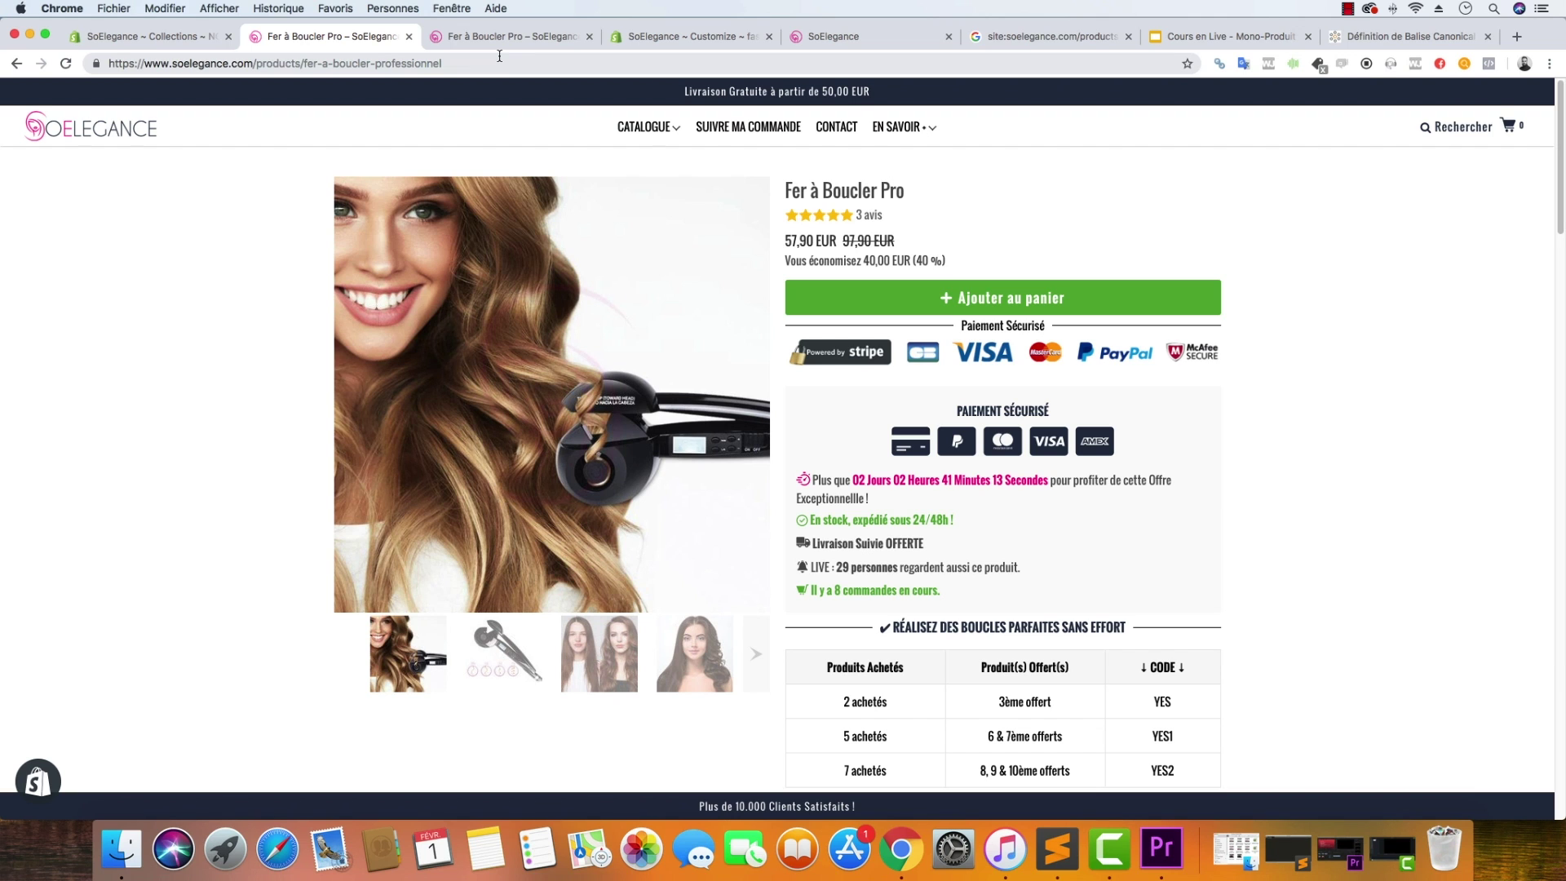
Go back to the NOTRE SÉLECTION collection page and search Google for site:soelegance.com/collections/notre-selection.
left_click(16, 64)
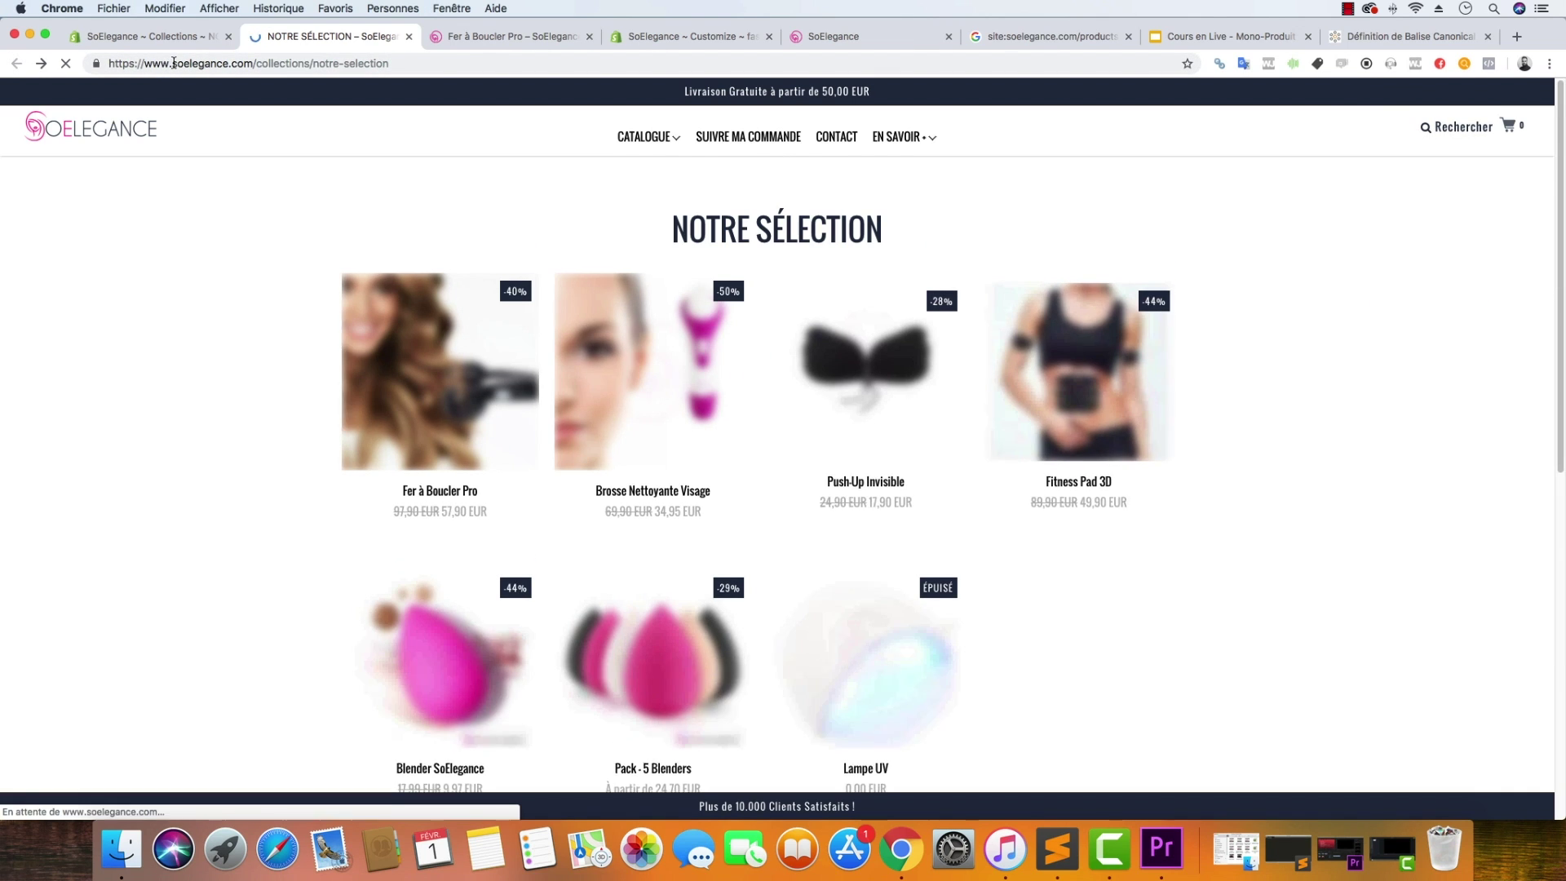
left_click_drag(173, 63, 78, 64)
type("s")
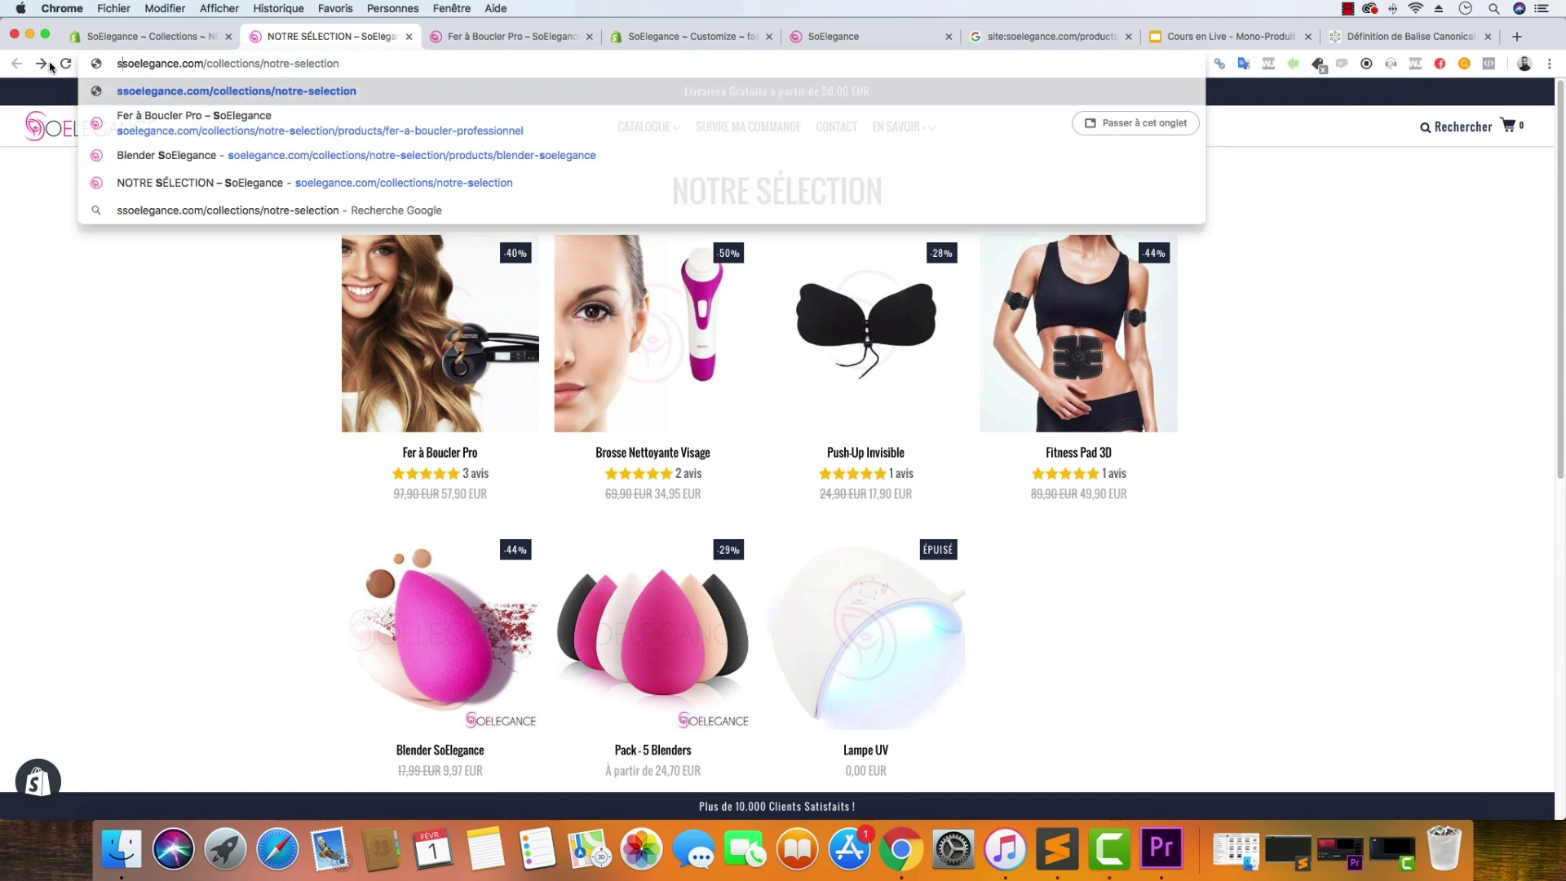
type("ite:")
key("Return")
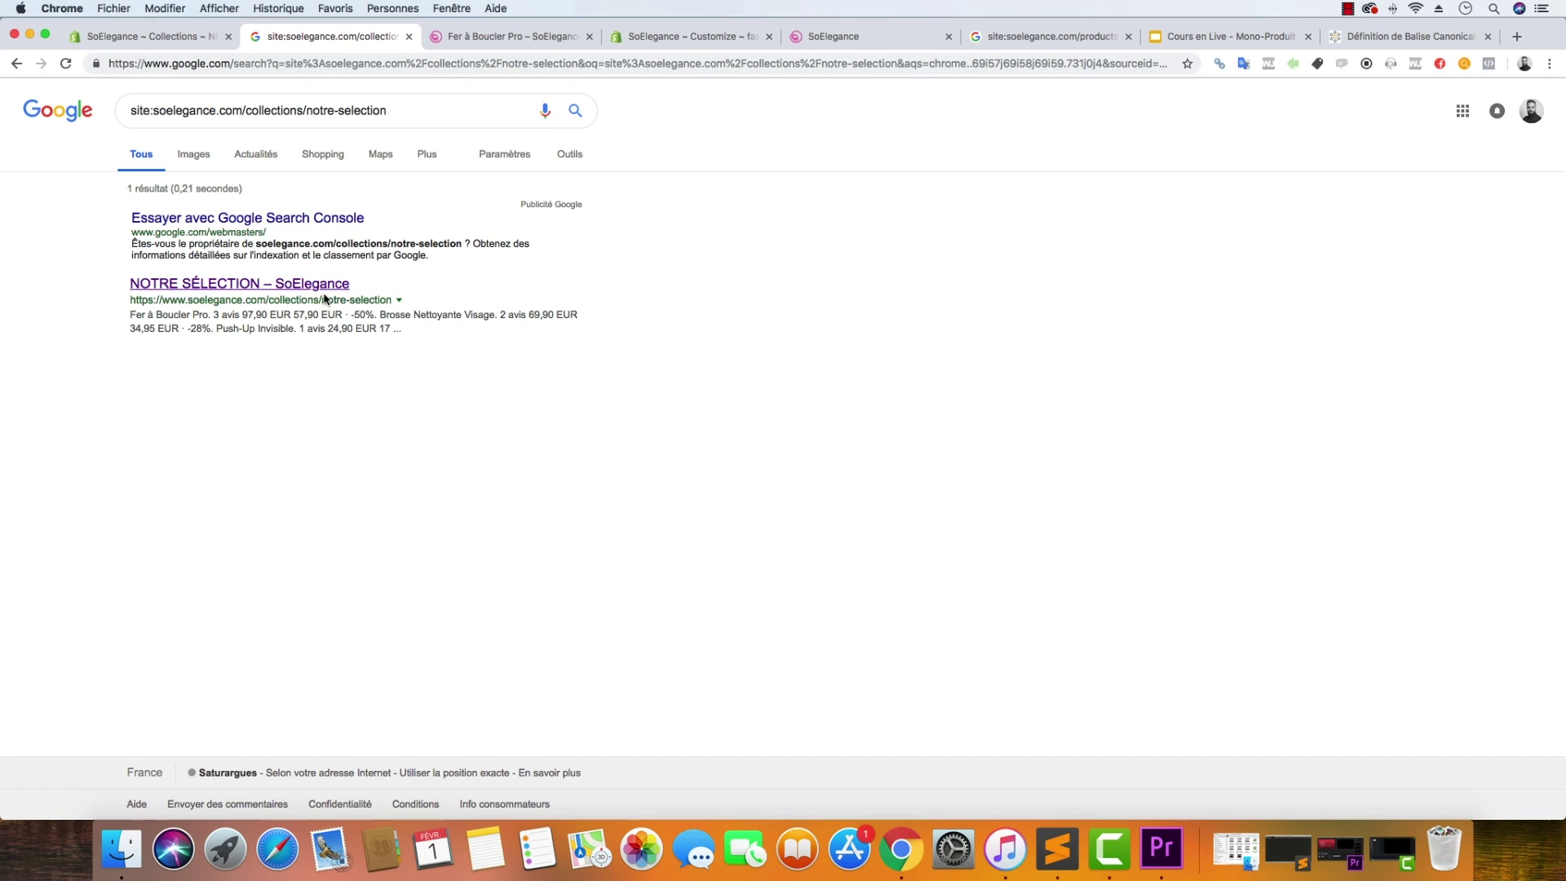
Return to the NOTRE SÉLECTION collection page and look over its products and their link addresses.
left_click(17, 65)
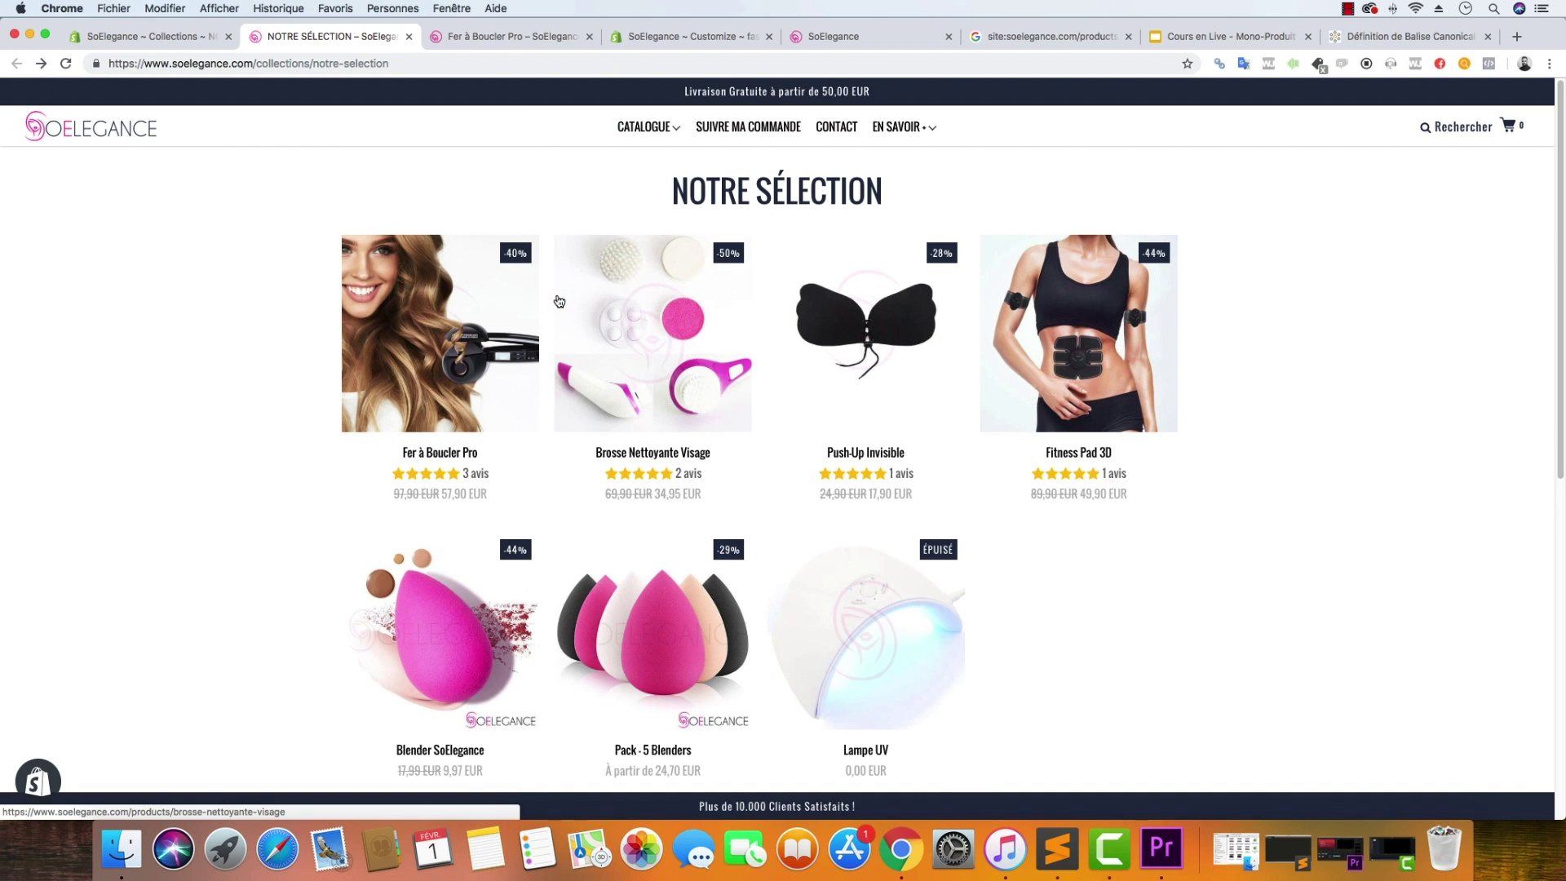
scroll(559, 302, "down", 7)
scroll(377, 467, "up", 5)
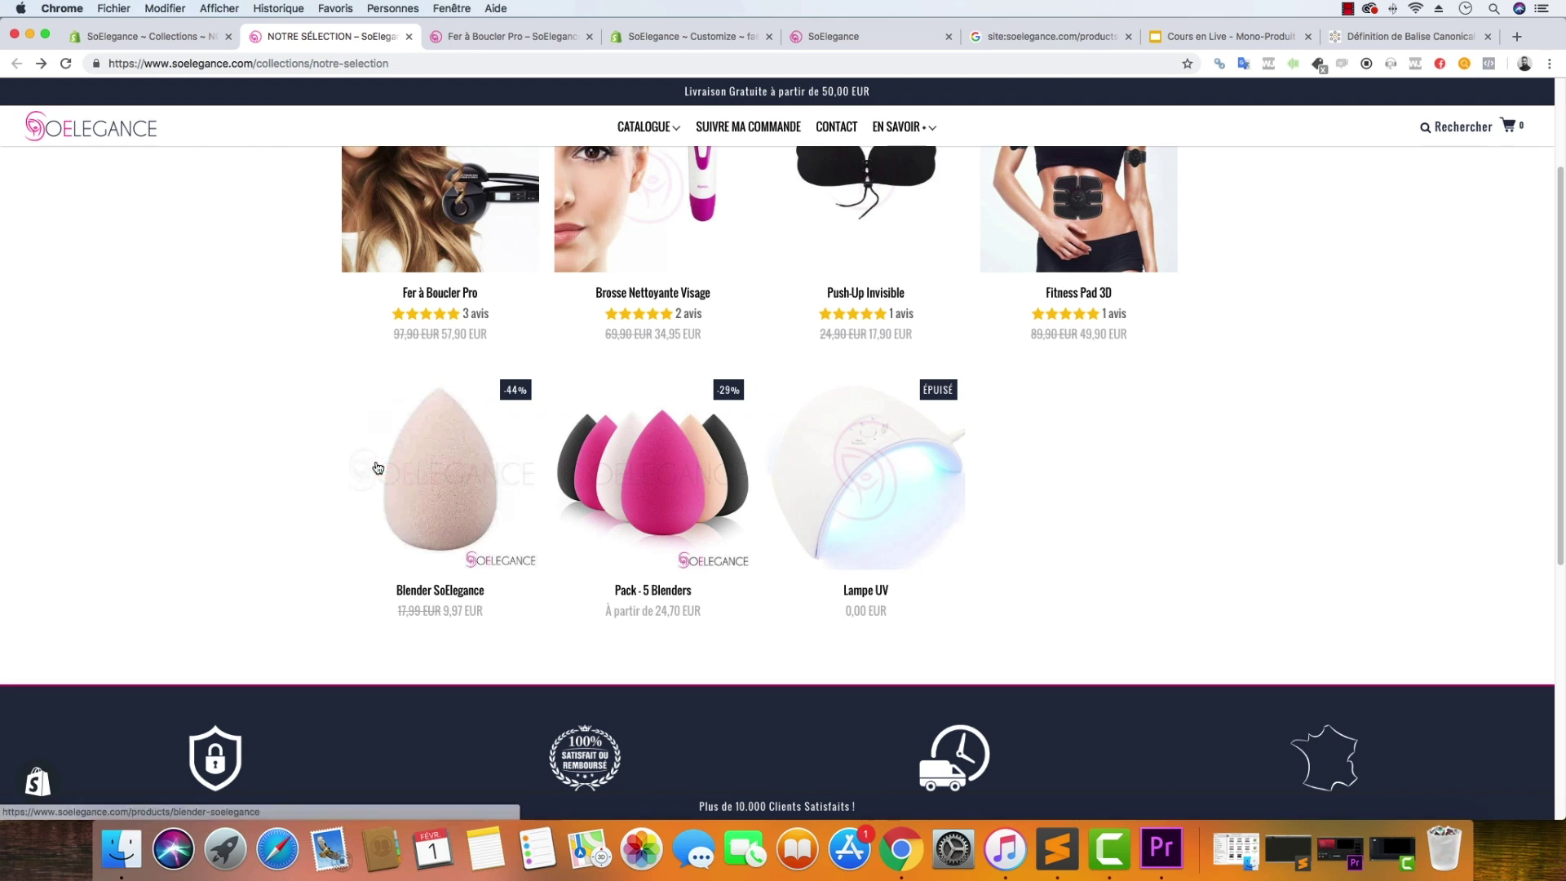
Open Fer à Boucler Pro from the NOTRE SÉLECTION collection and examine its URL, customer reviews and Découvrez d'autres produits links.
scroll(722, 505, "up", 2)
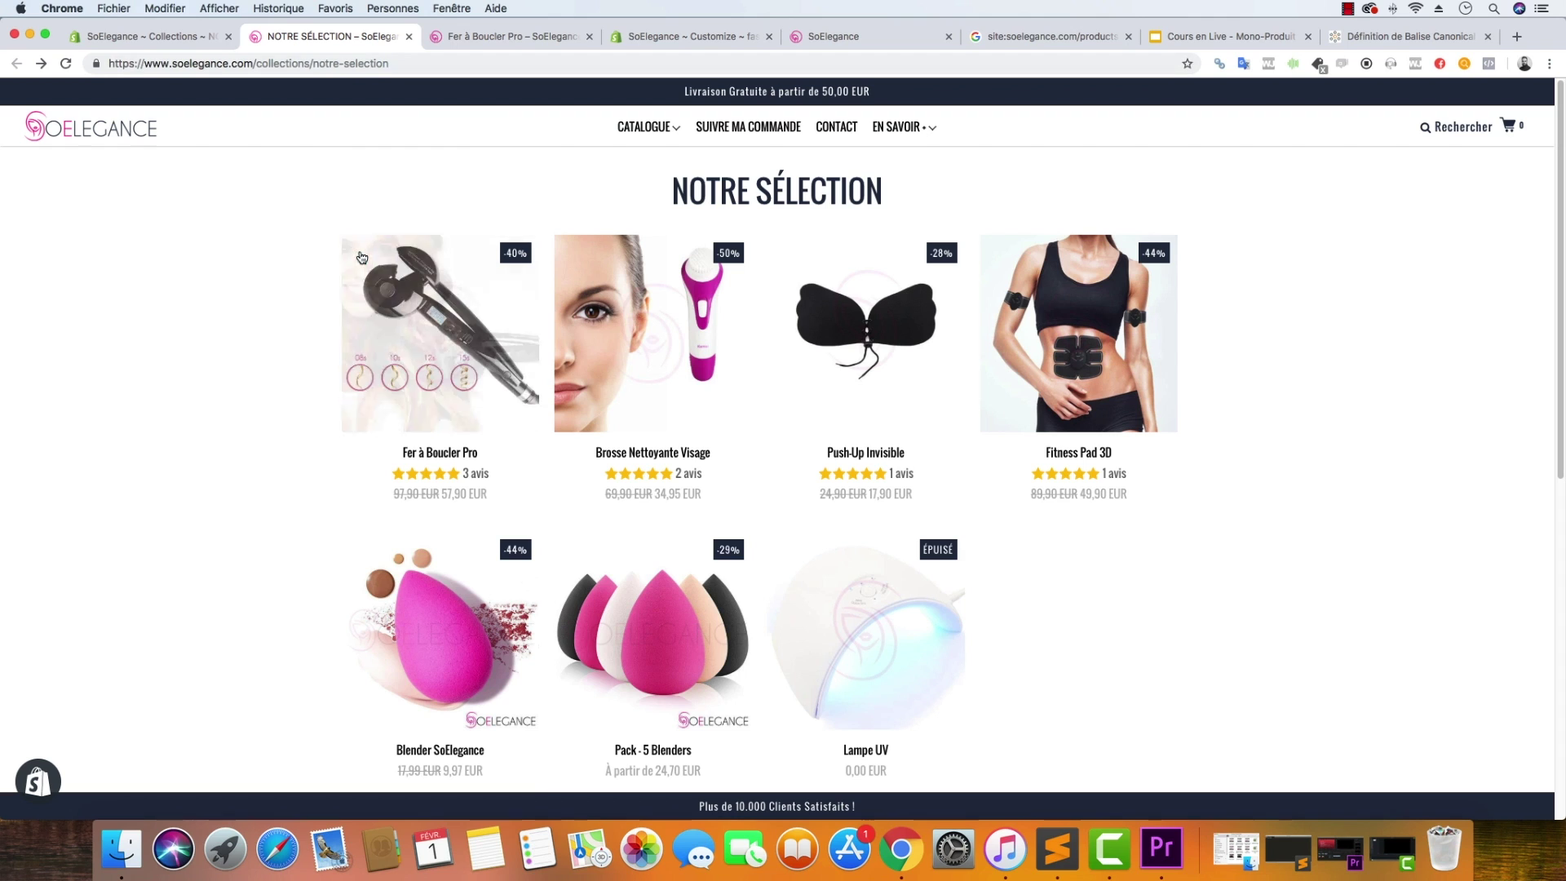
left_click(434, 296)
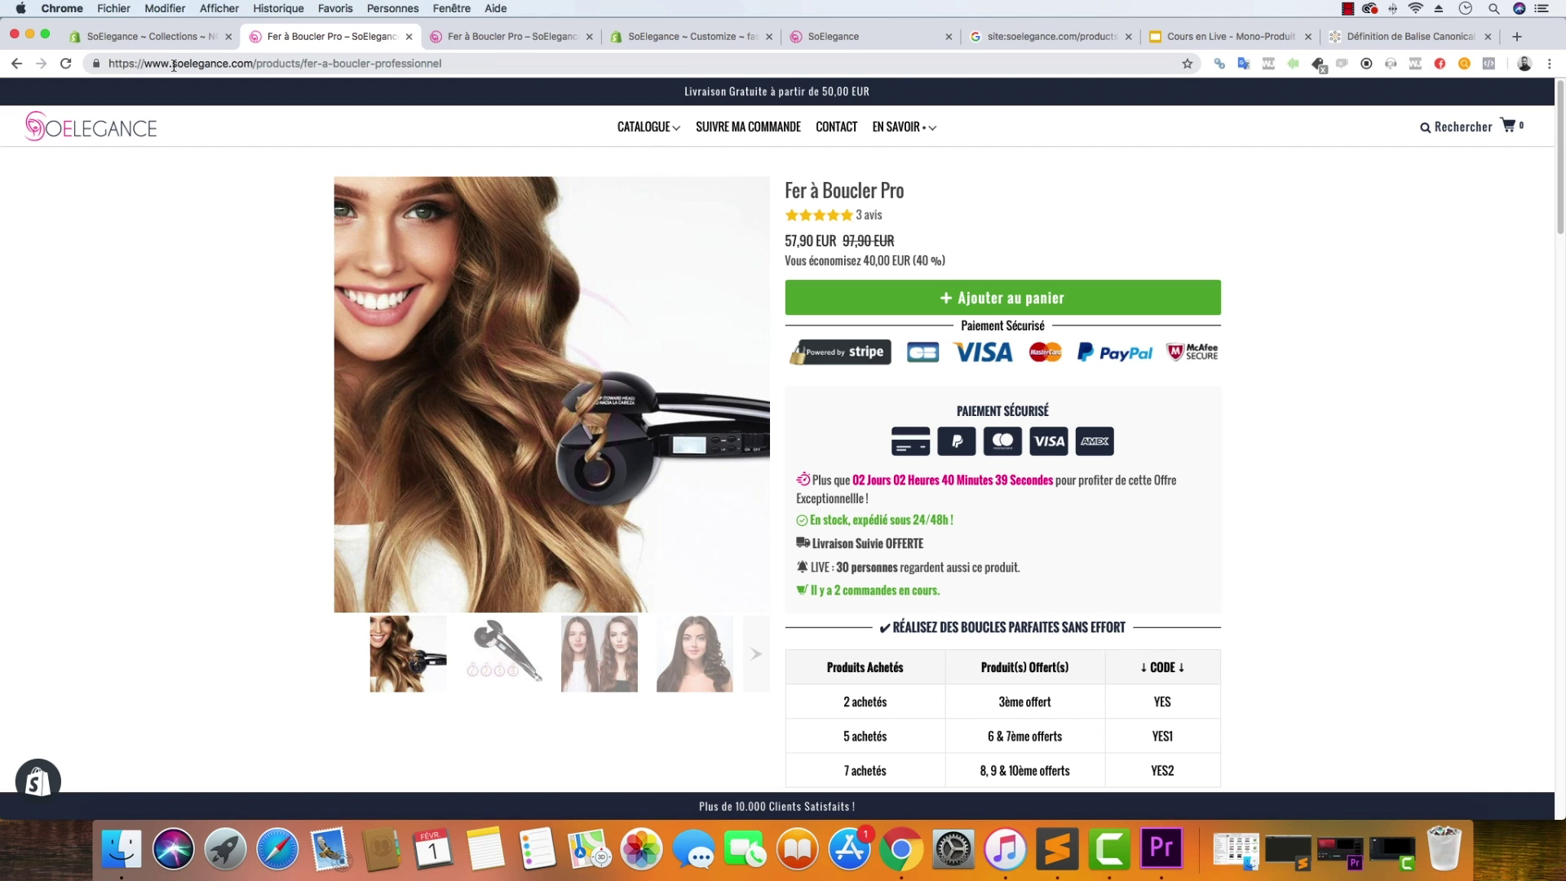
scroll(220, 245, "down", 8)
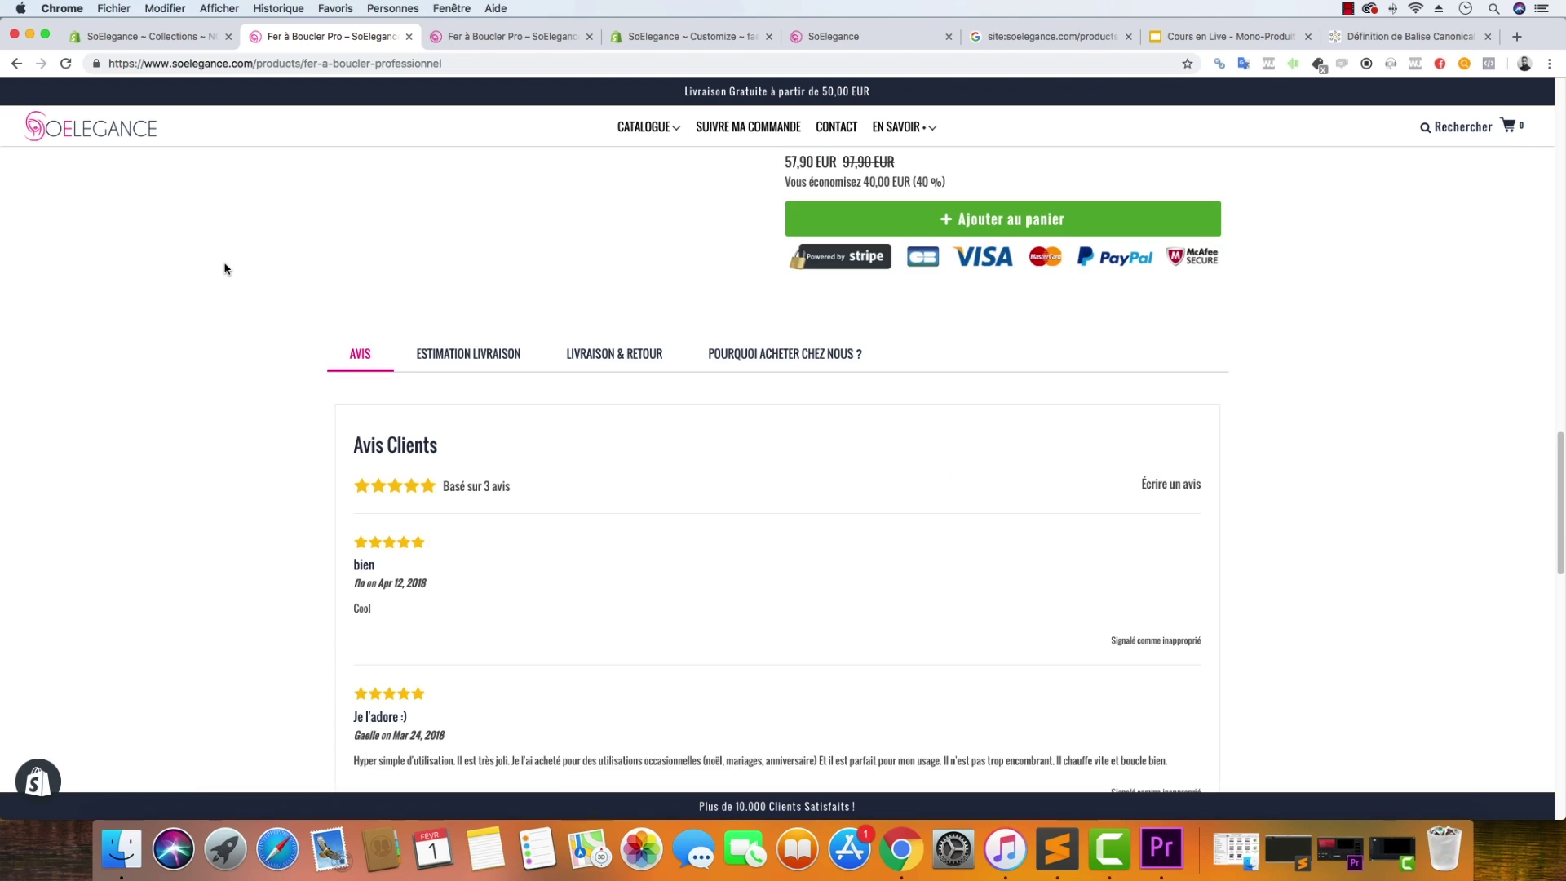
scroll(225, 269, "down", 10)
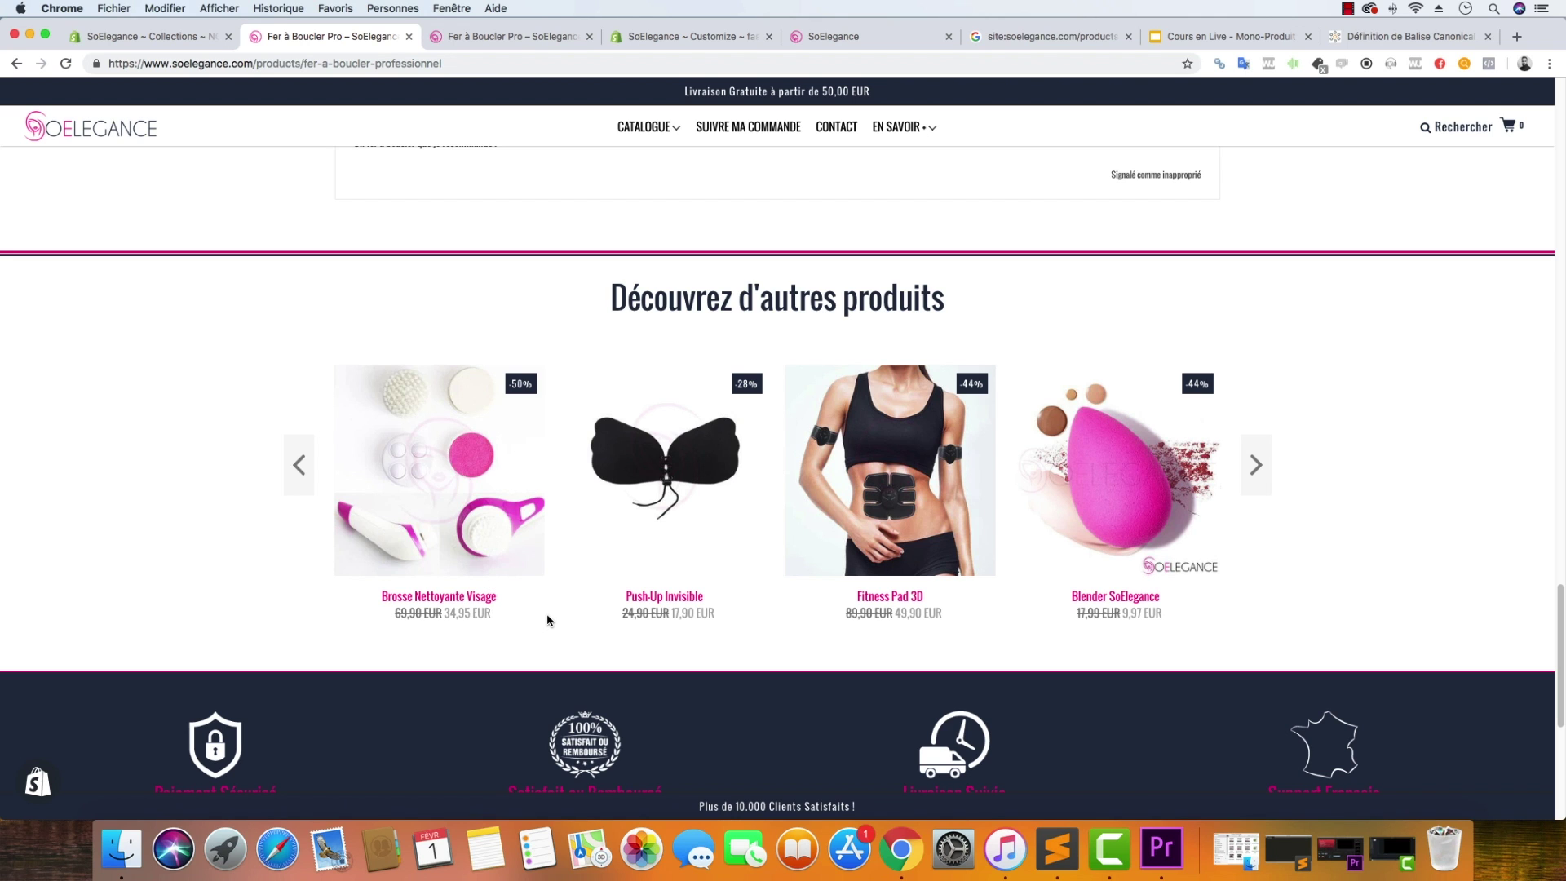
scroll(884, 375, "up", 20)
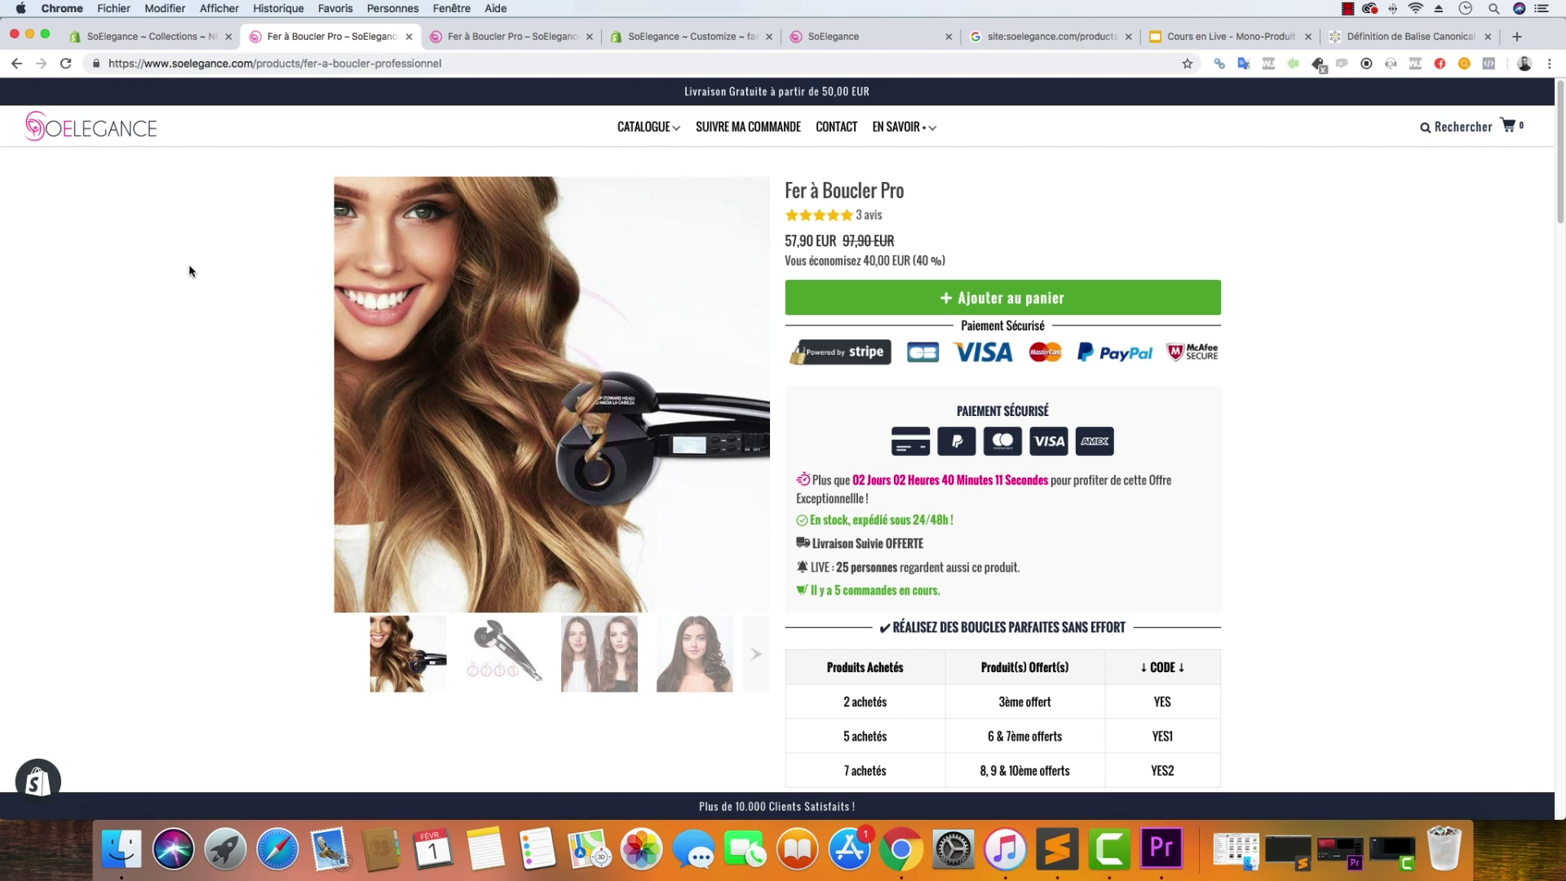
scroll(190, 271, "down", 20)
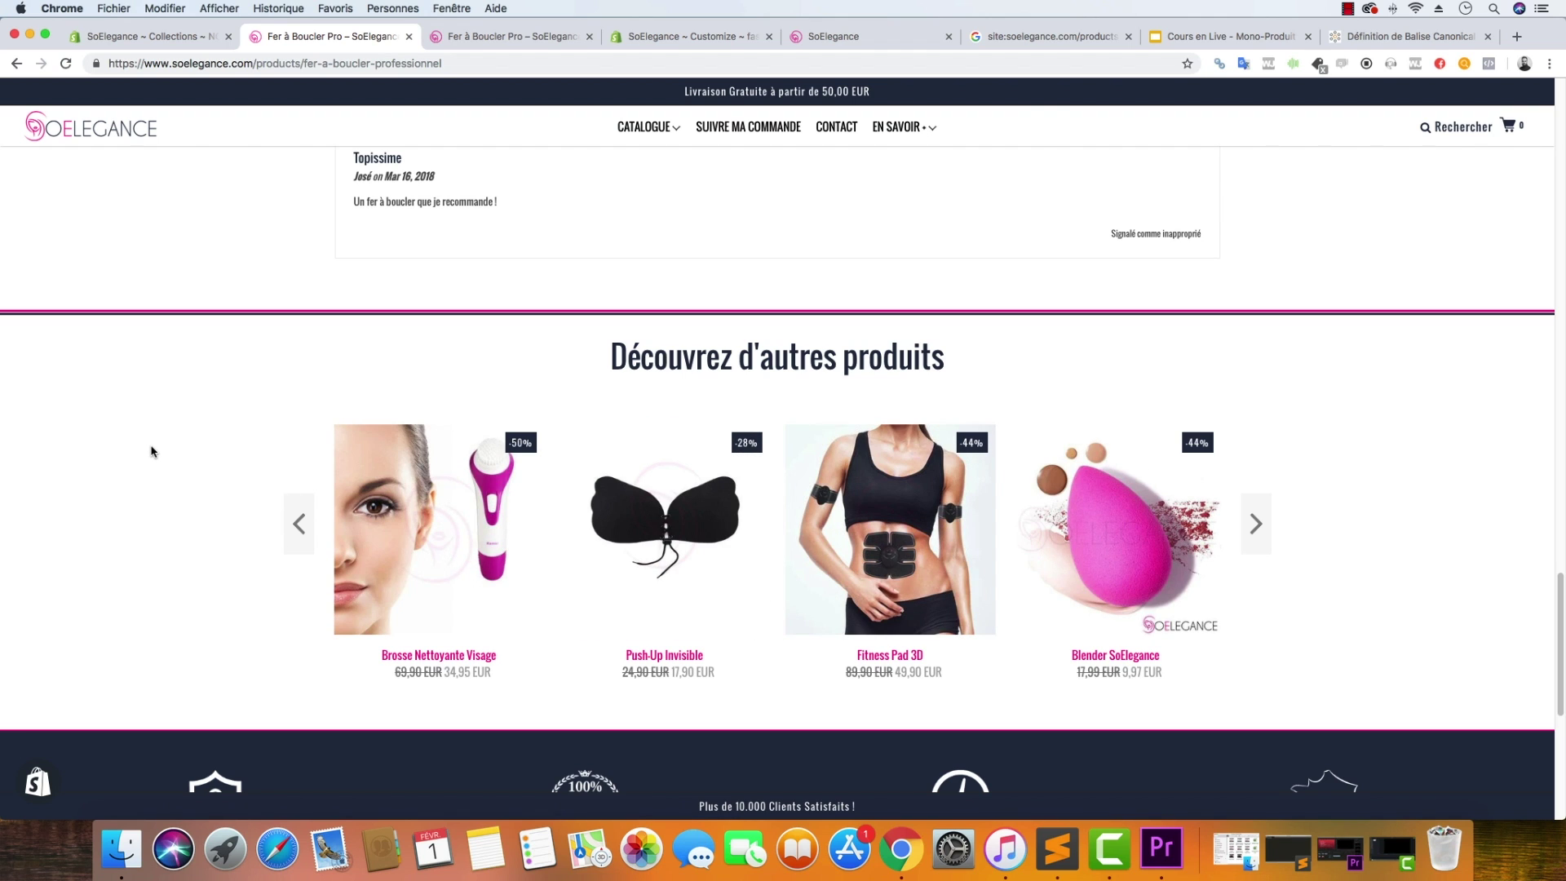
scroll(163, 411, "up", 15)
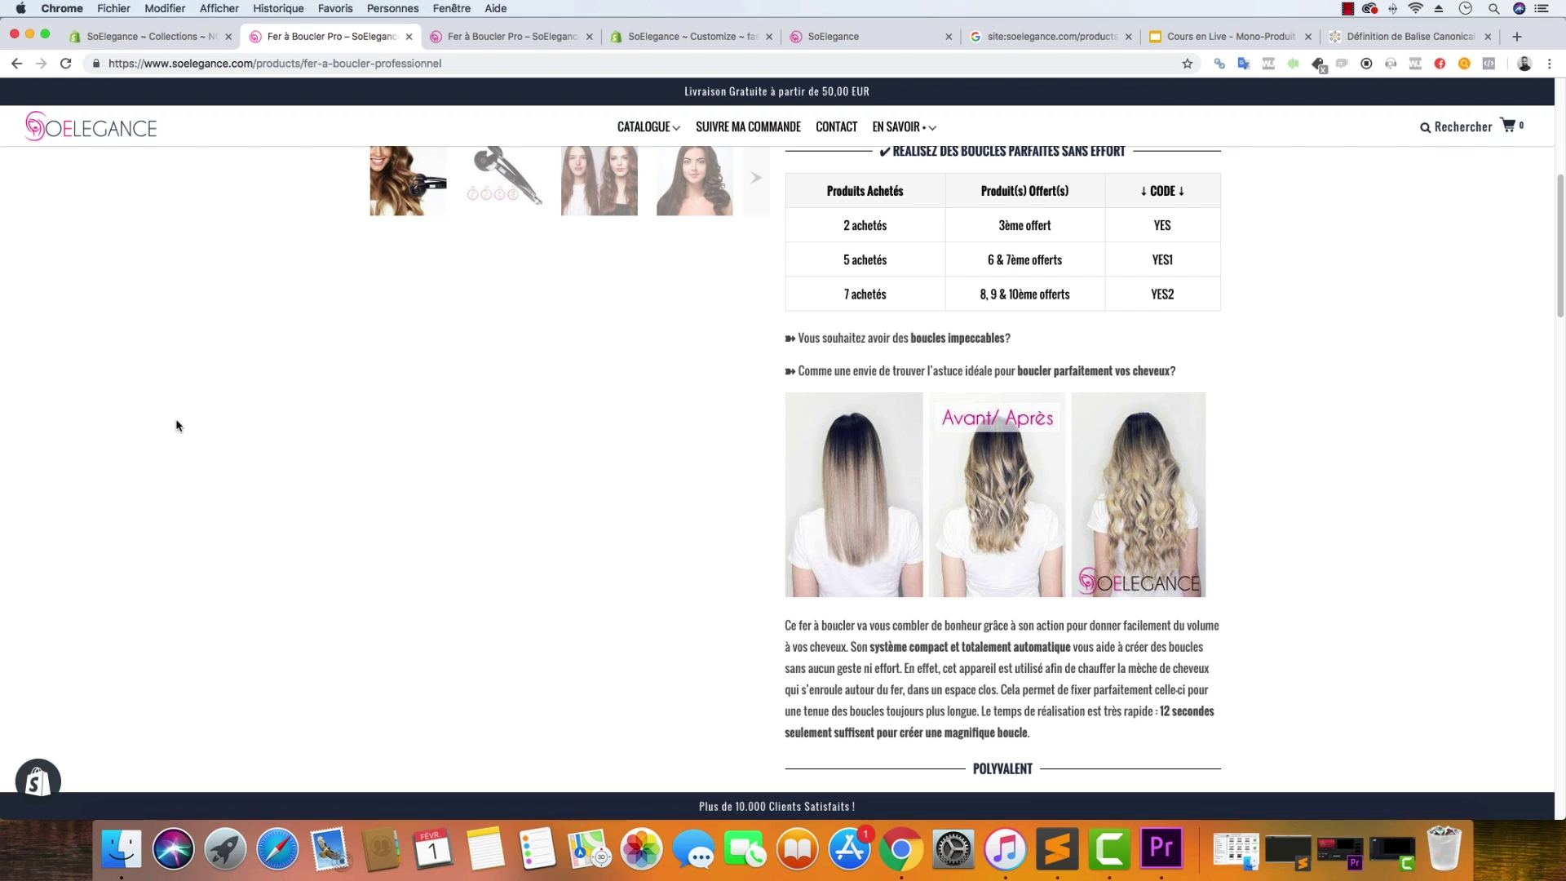
scroll(221, 441, "up", 6)
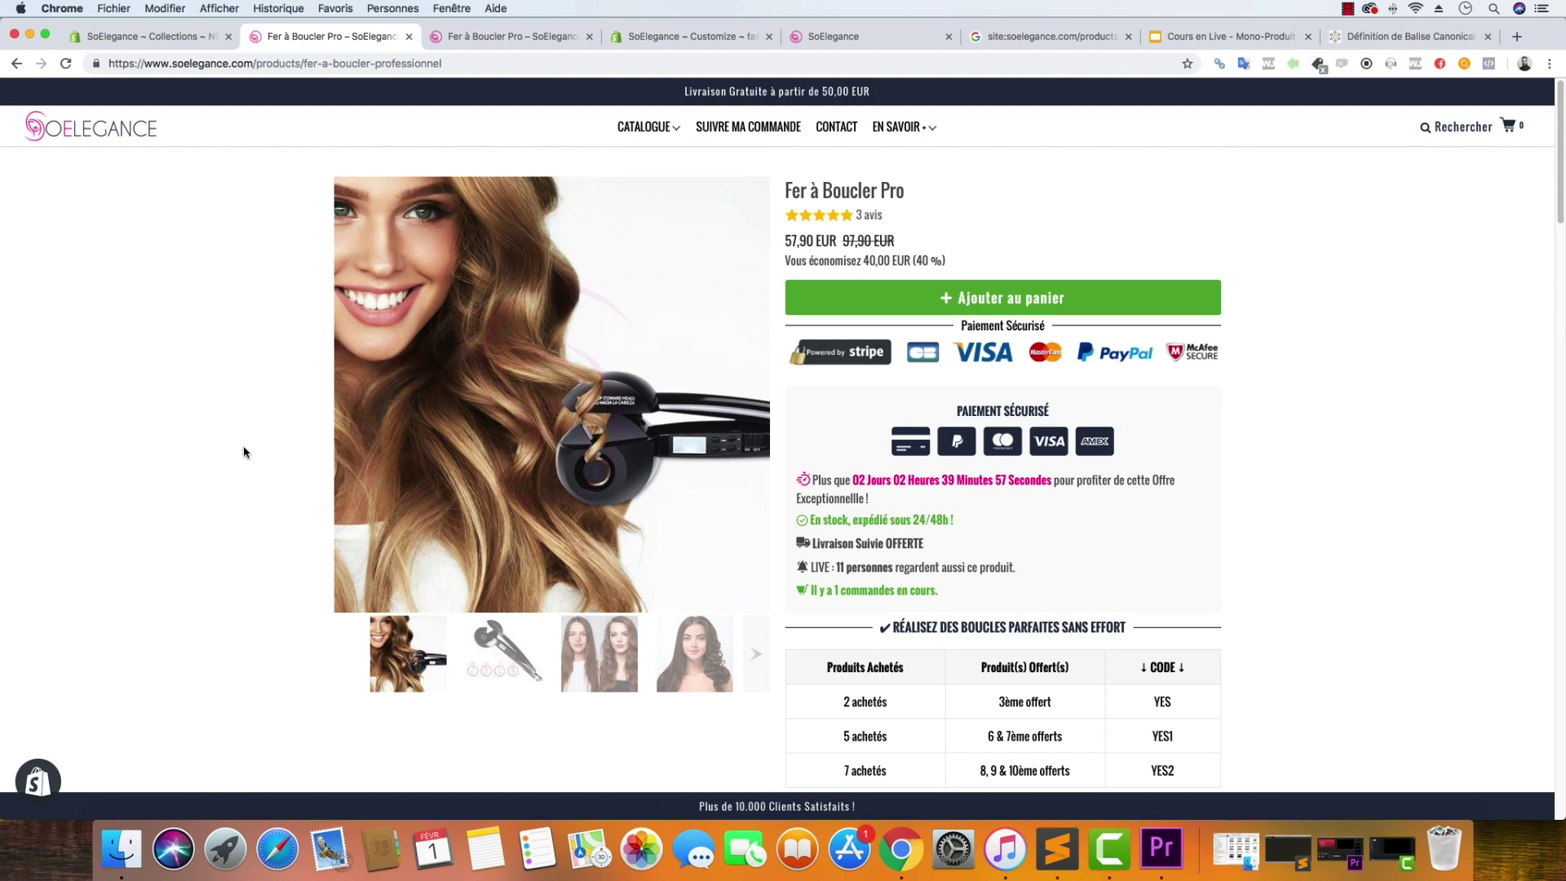
Follow the CGV link in the product page's footer and look over the footer's information links again.
scroll(243, 452, "down", 20)
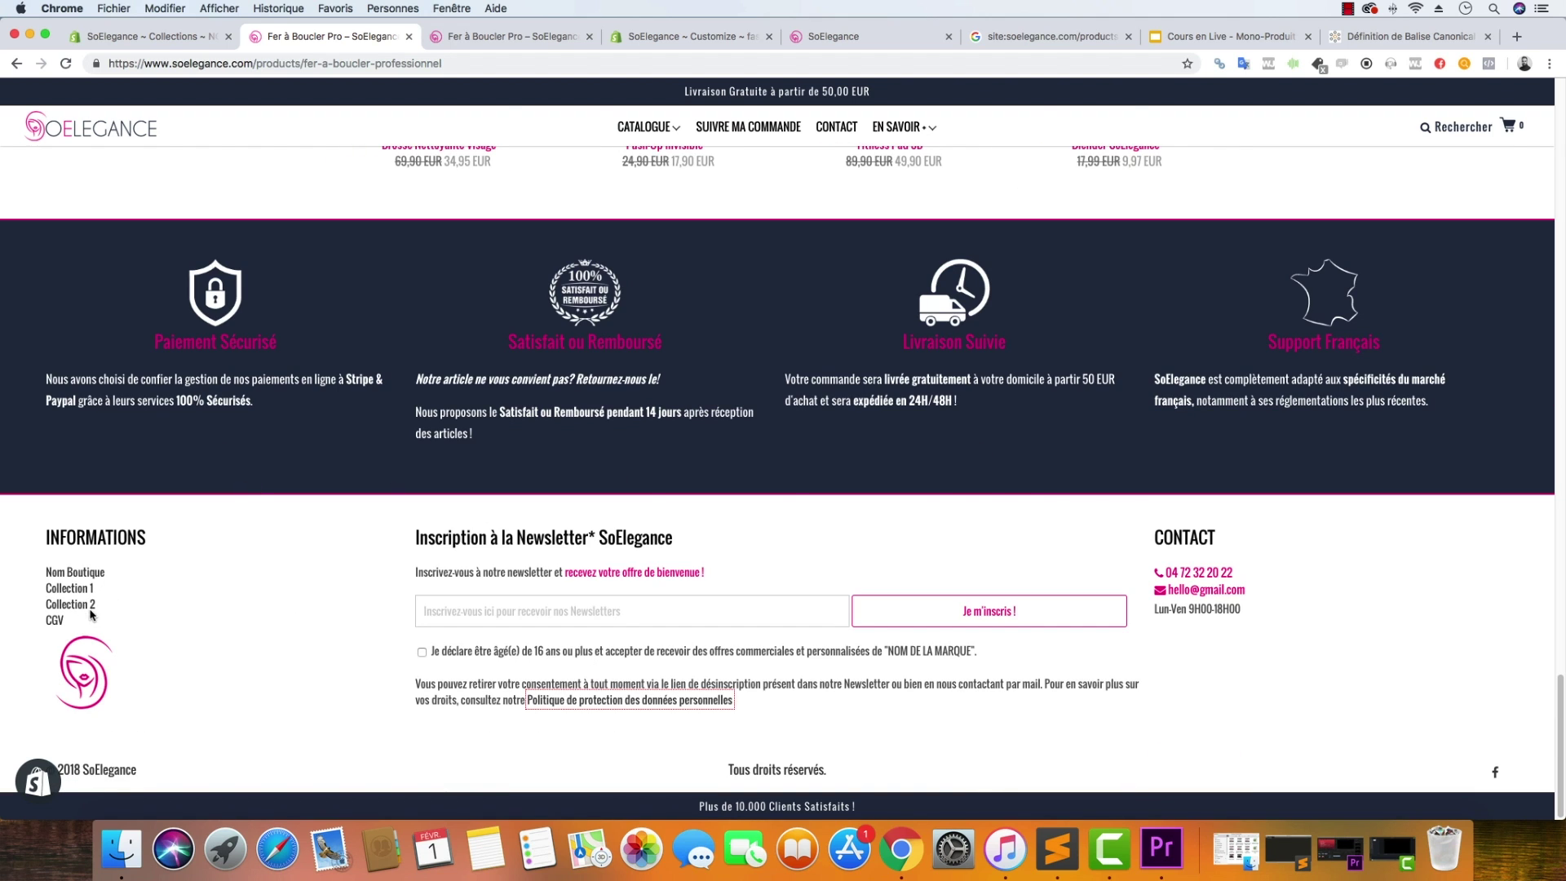
left_click(55, 622)
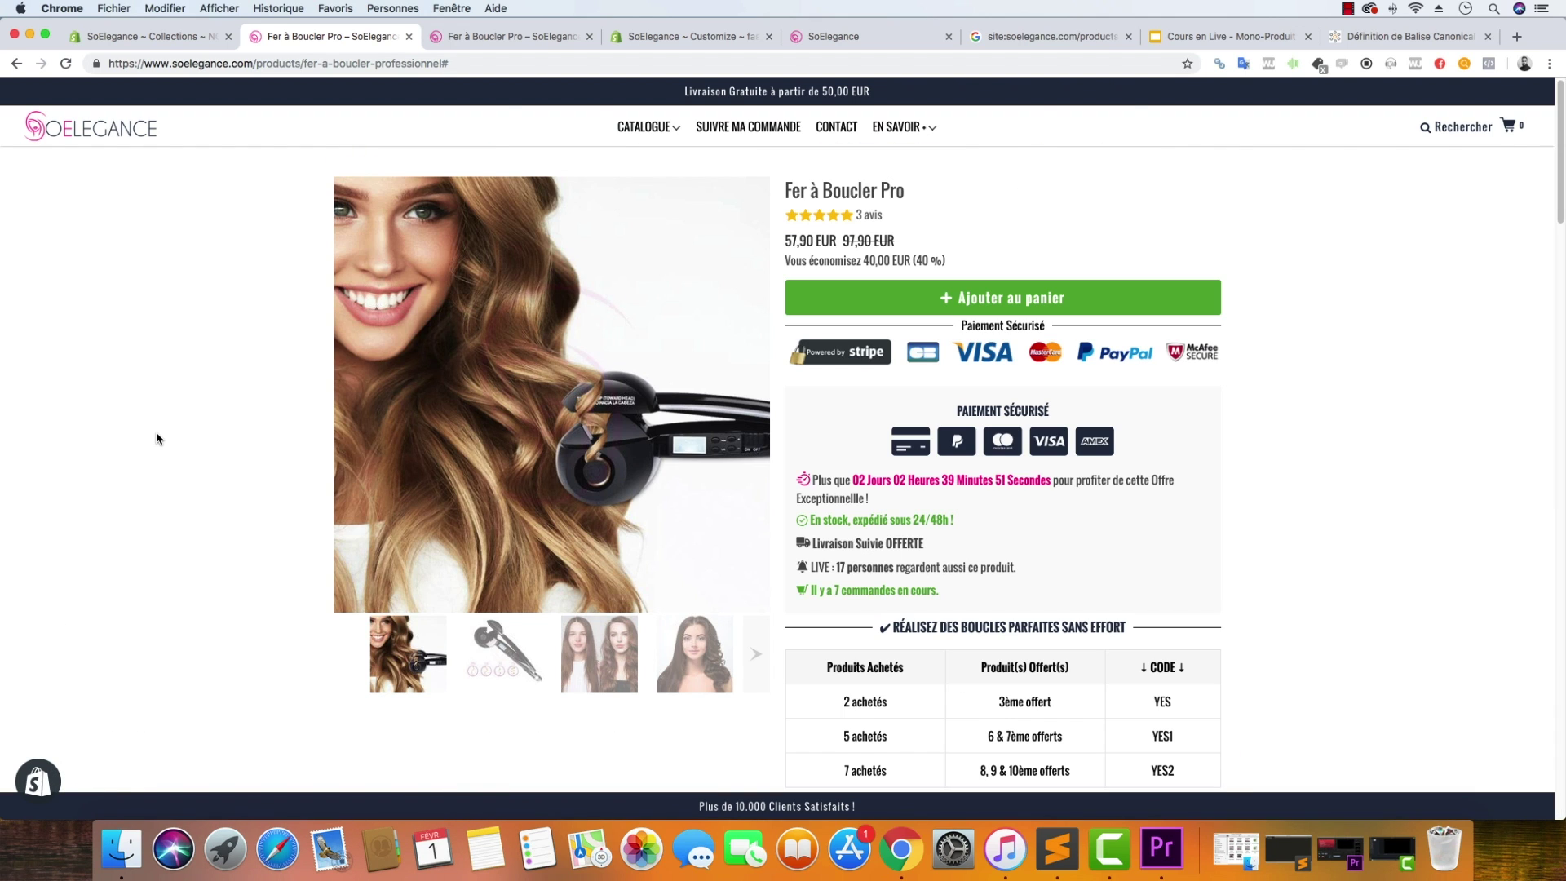
scroll(163, 445, "down", 20)
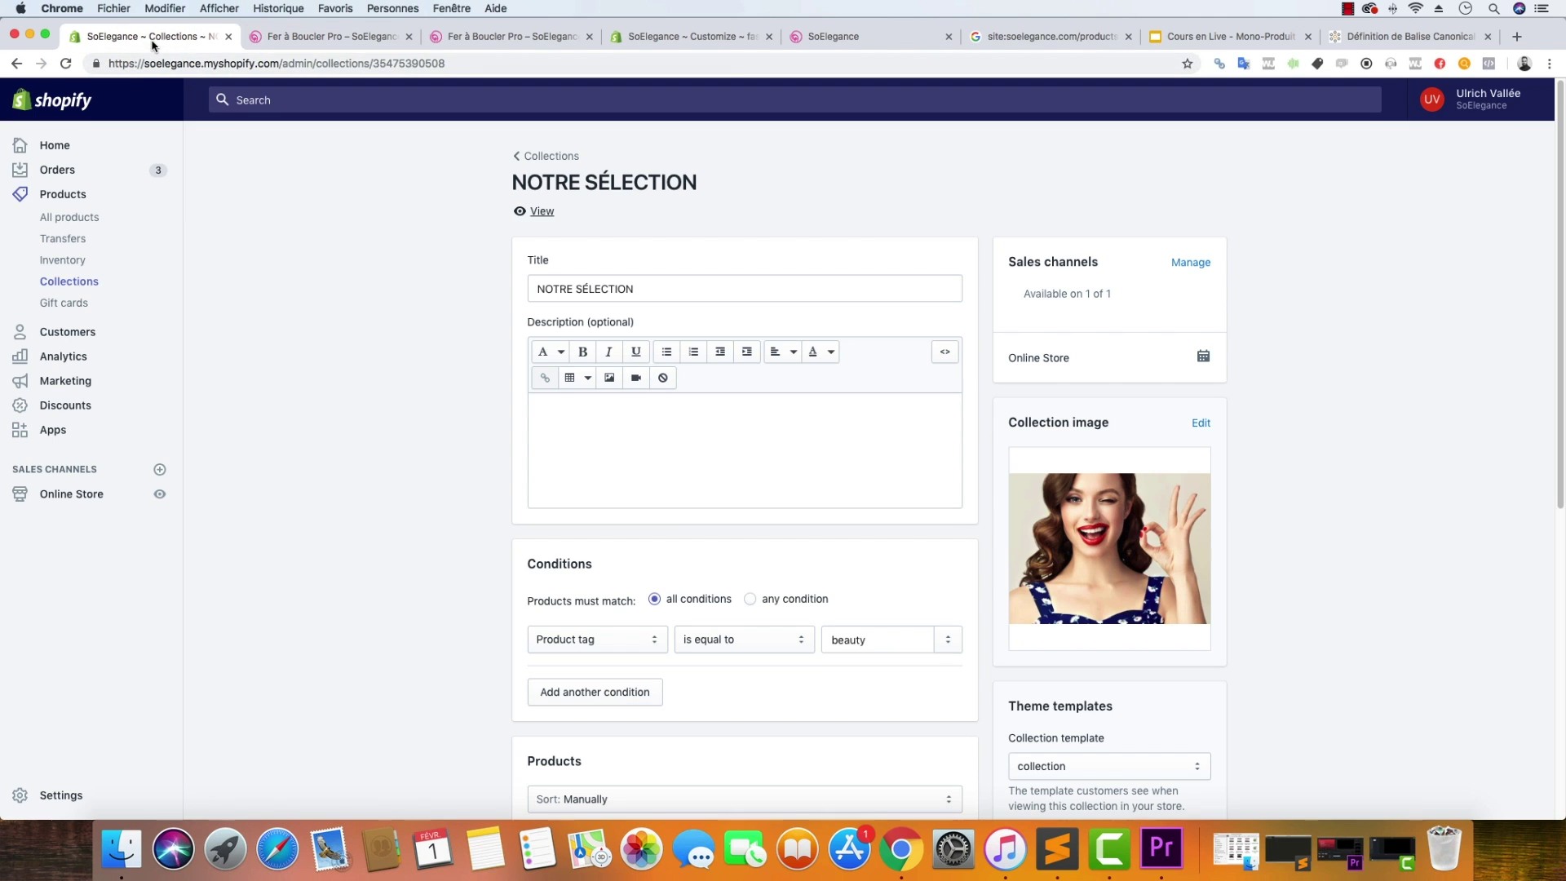
In the Shopify admin, open the Politique de protection des données personnelles page and select page.nofollow as its template suffix.
left_click(147, 36)
left_click(83, 501)
left_click(57, 449)
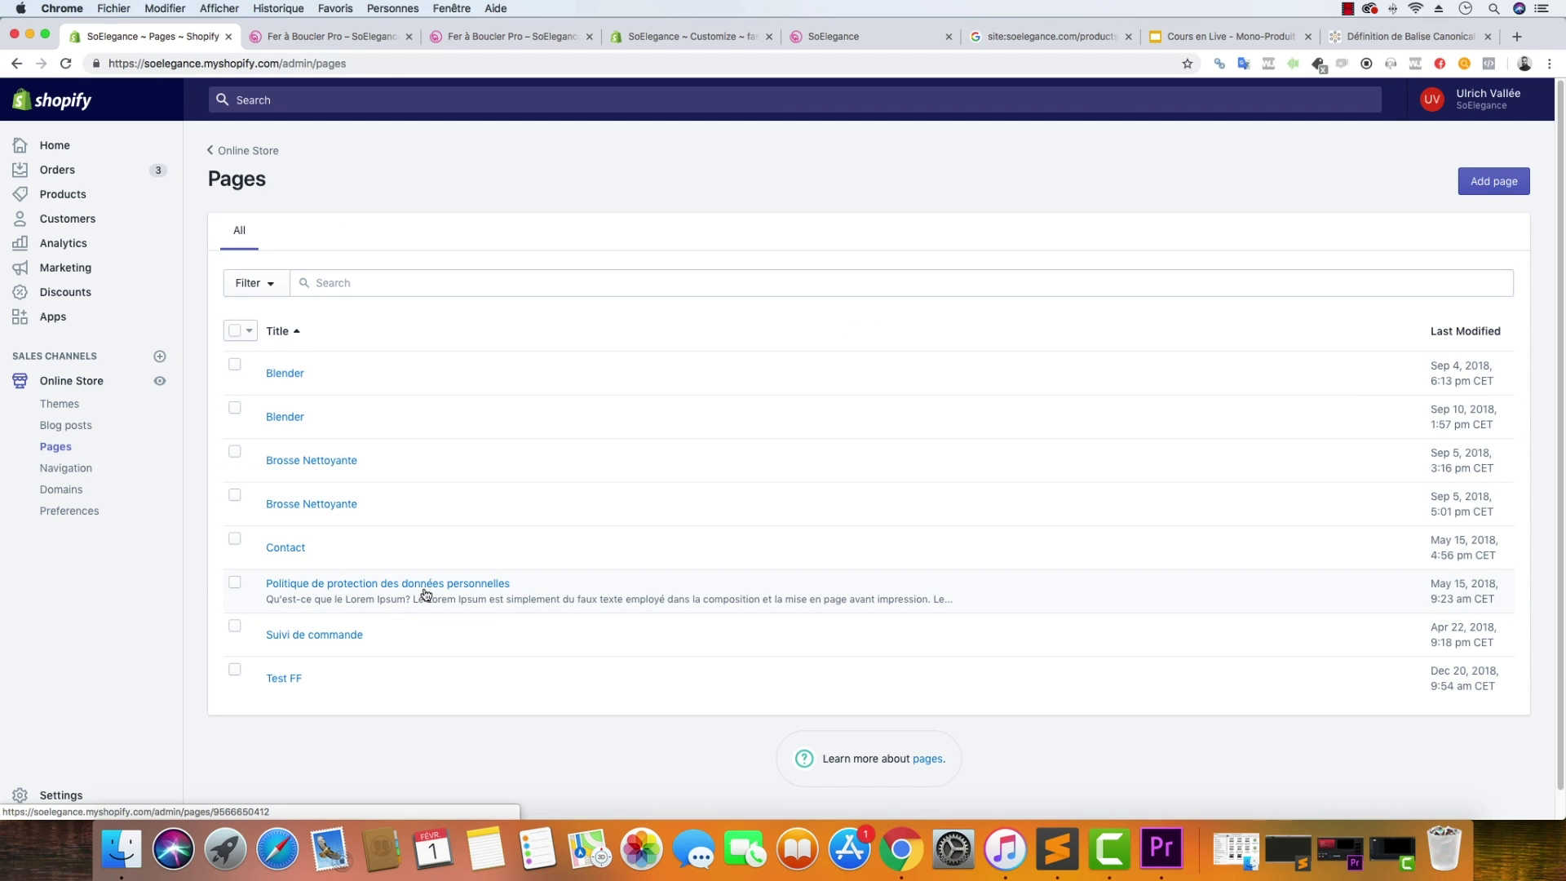
left_click(426, 594)
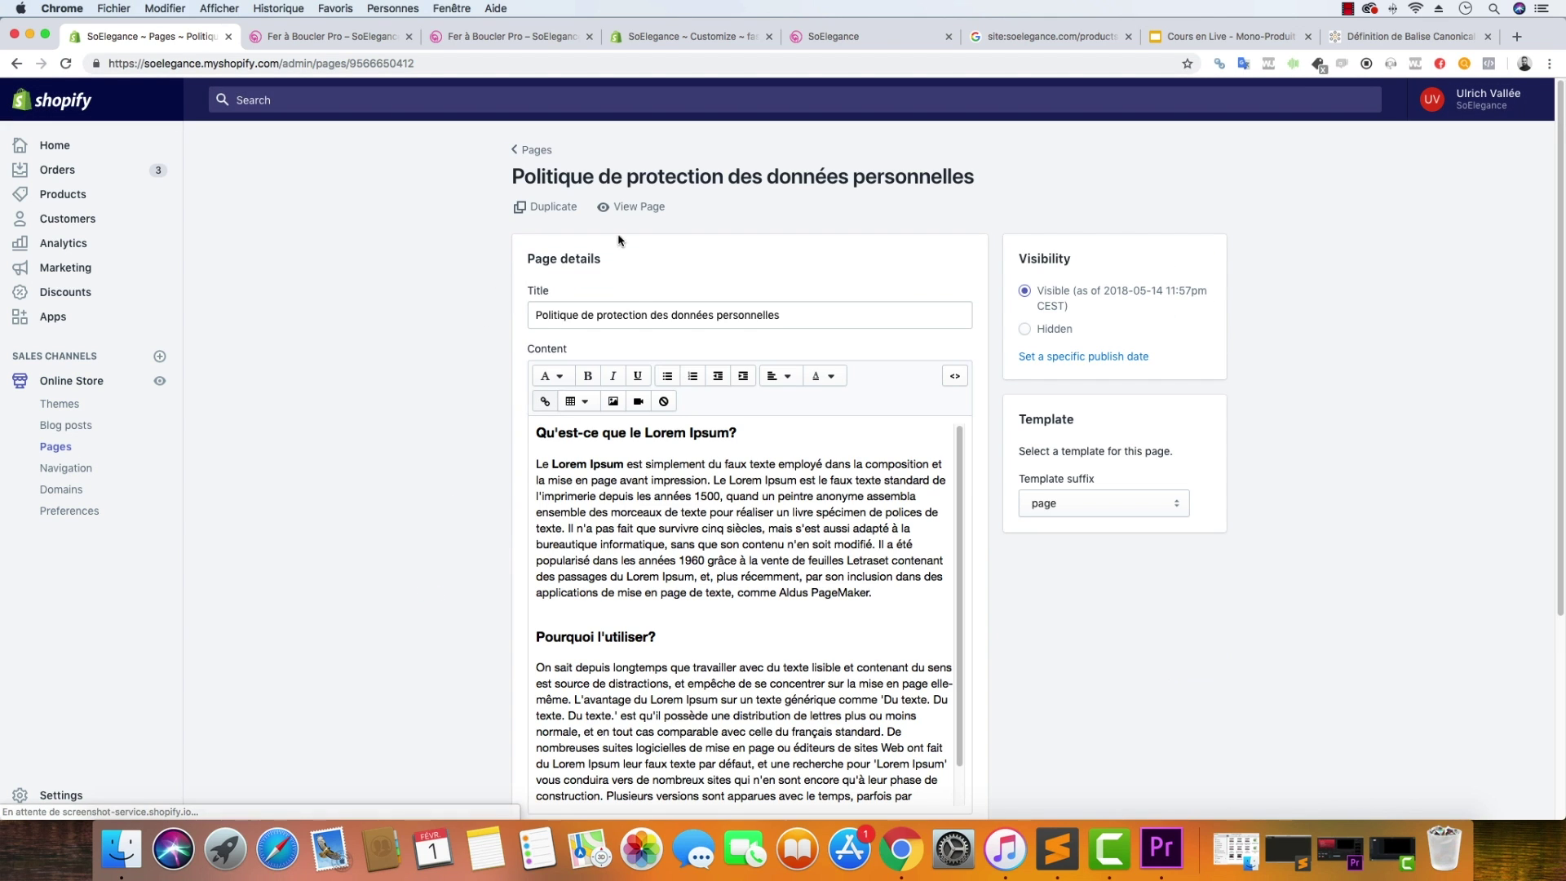
left_click(1098, 506)
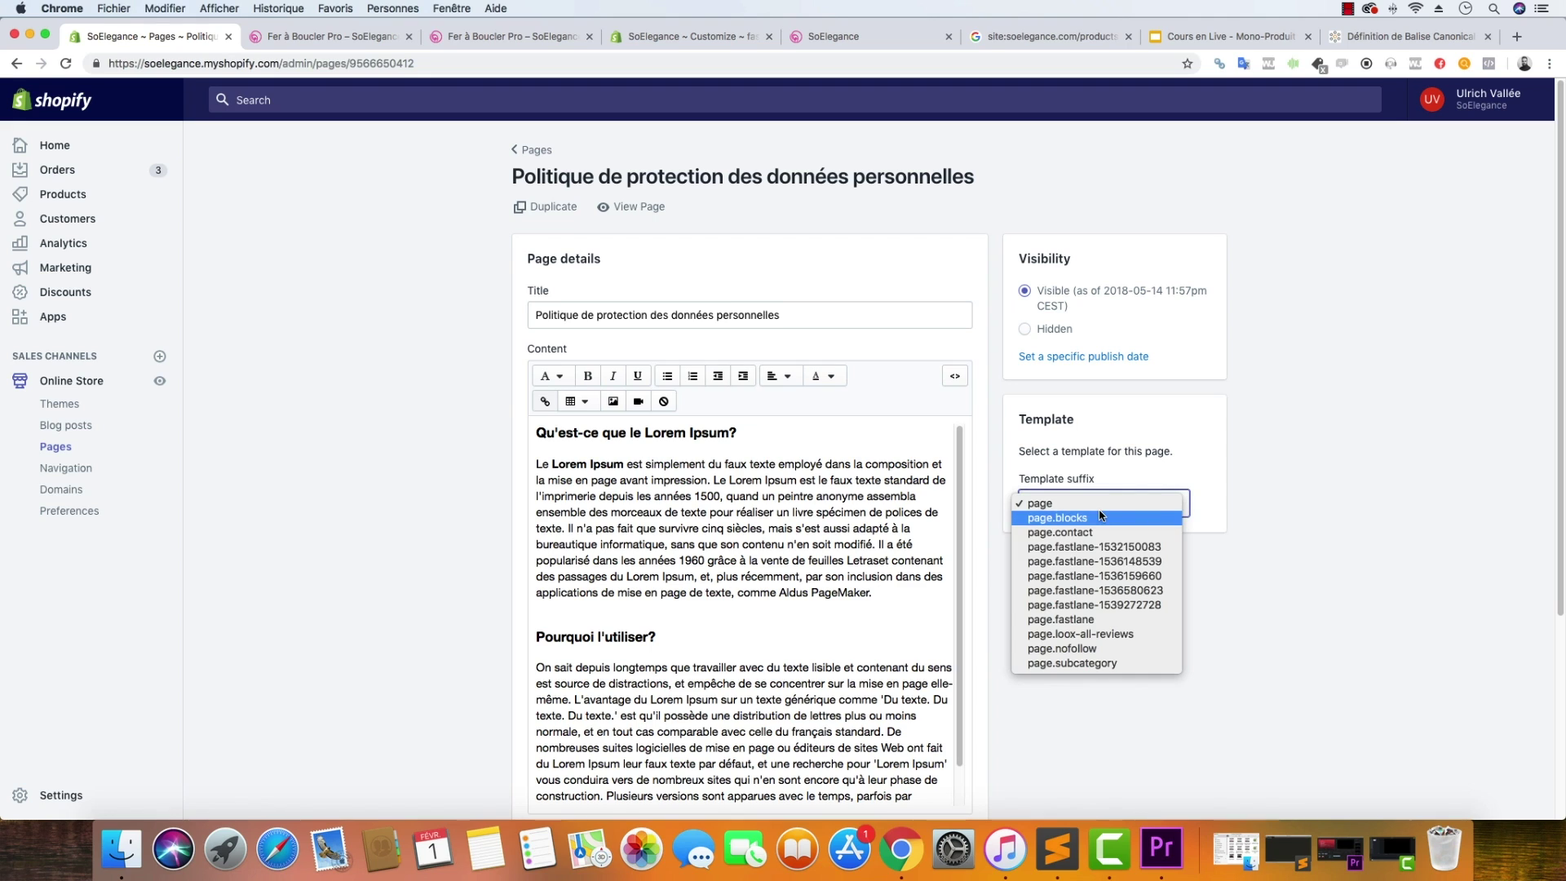
left_click(1103, 649)
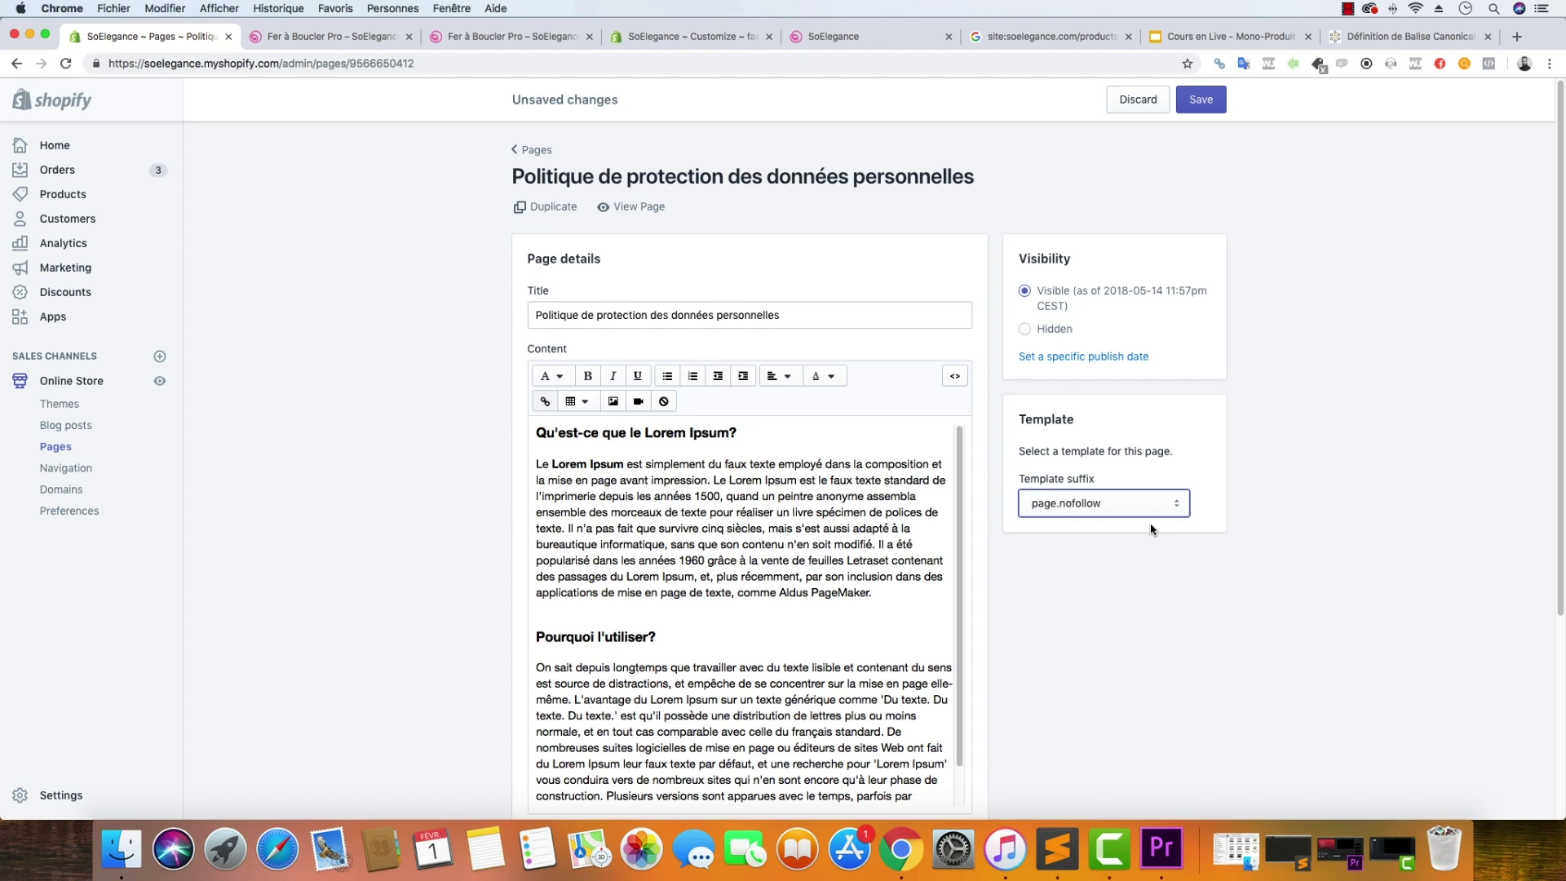
left_click(315, 45)
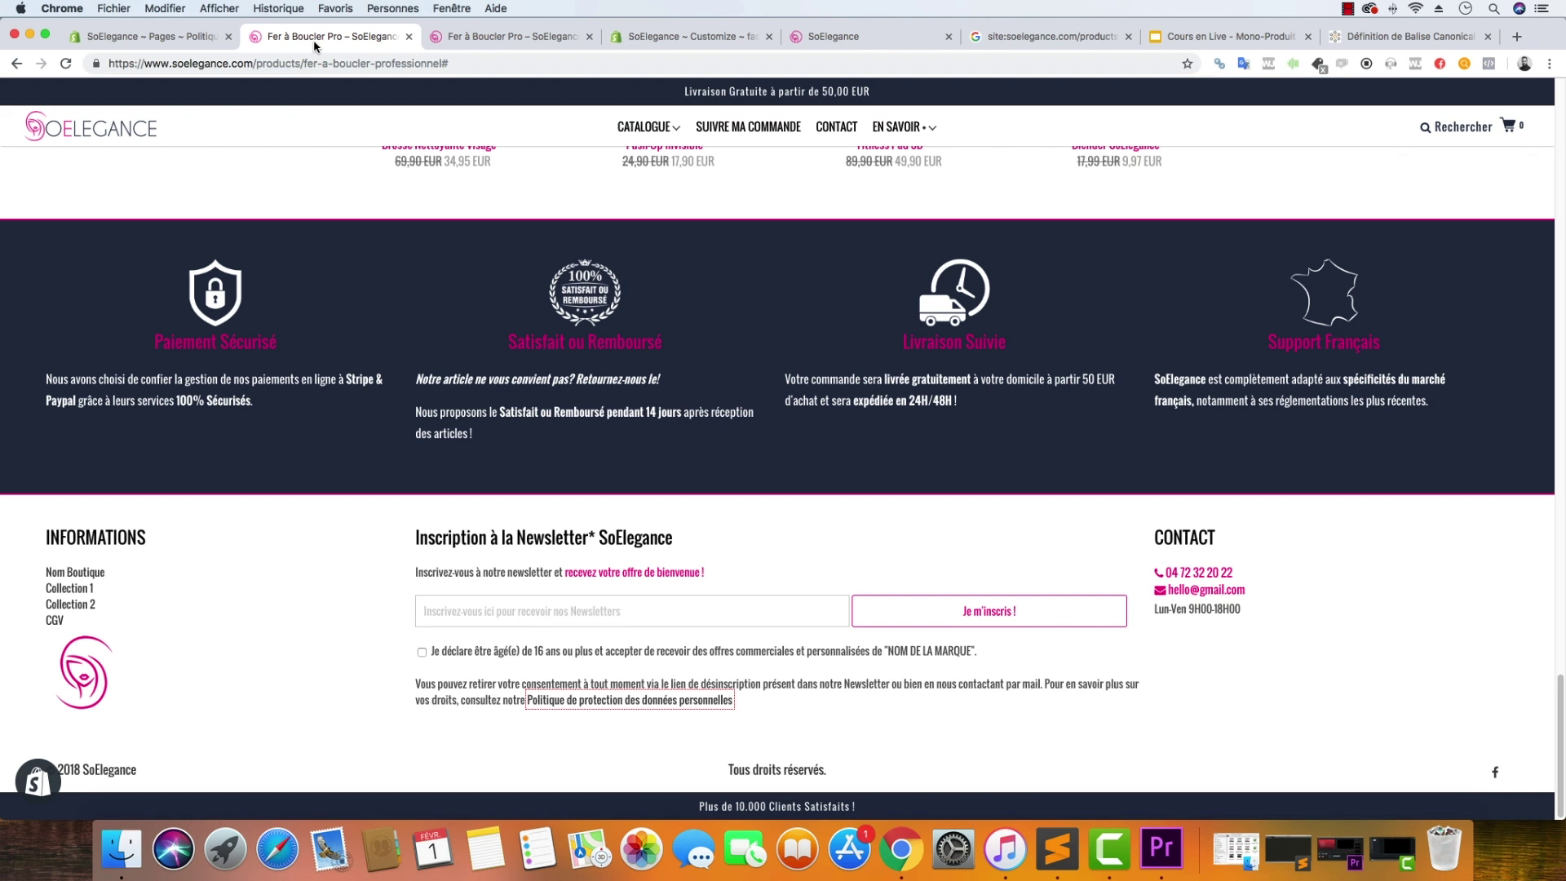
scroll(280, 448, "up", 20)
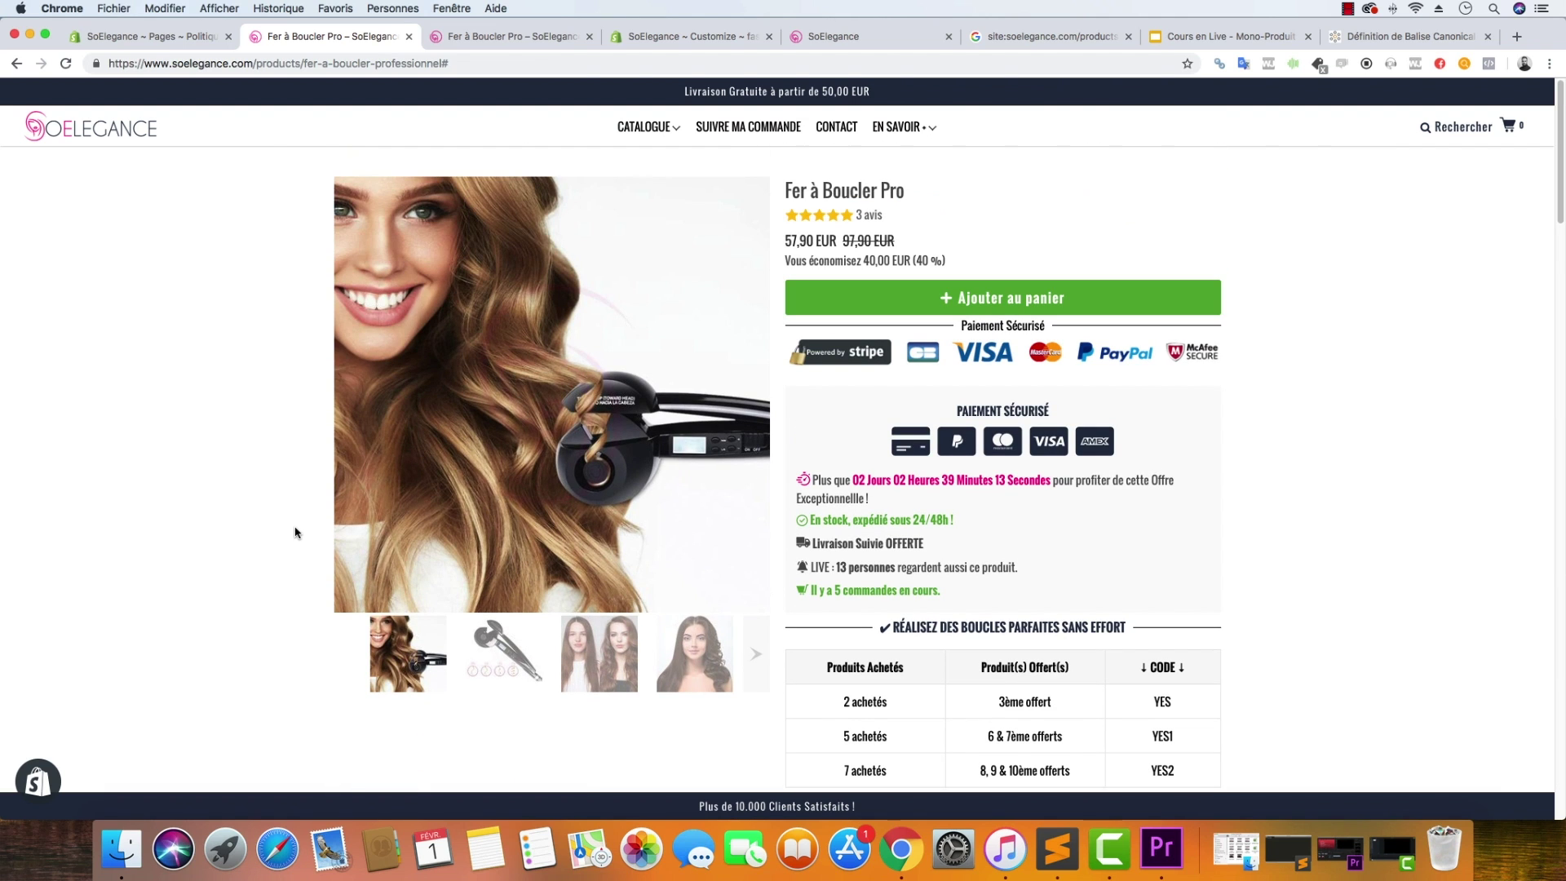
left_click_drag(262, 63, 827, 67)
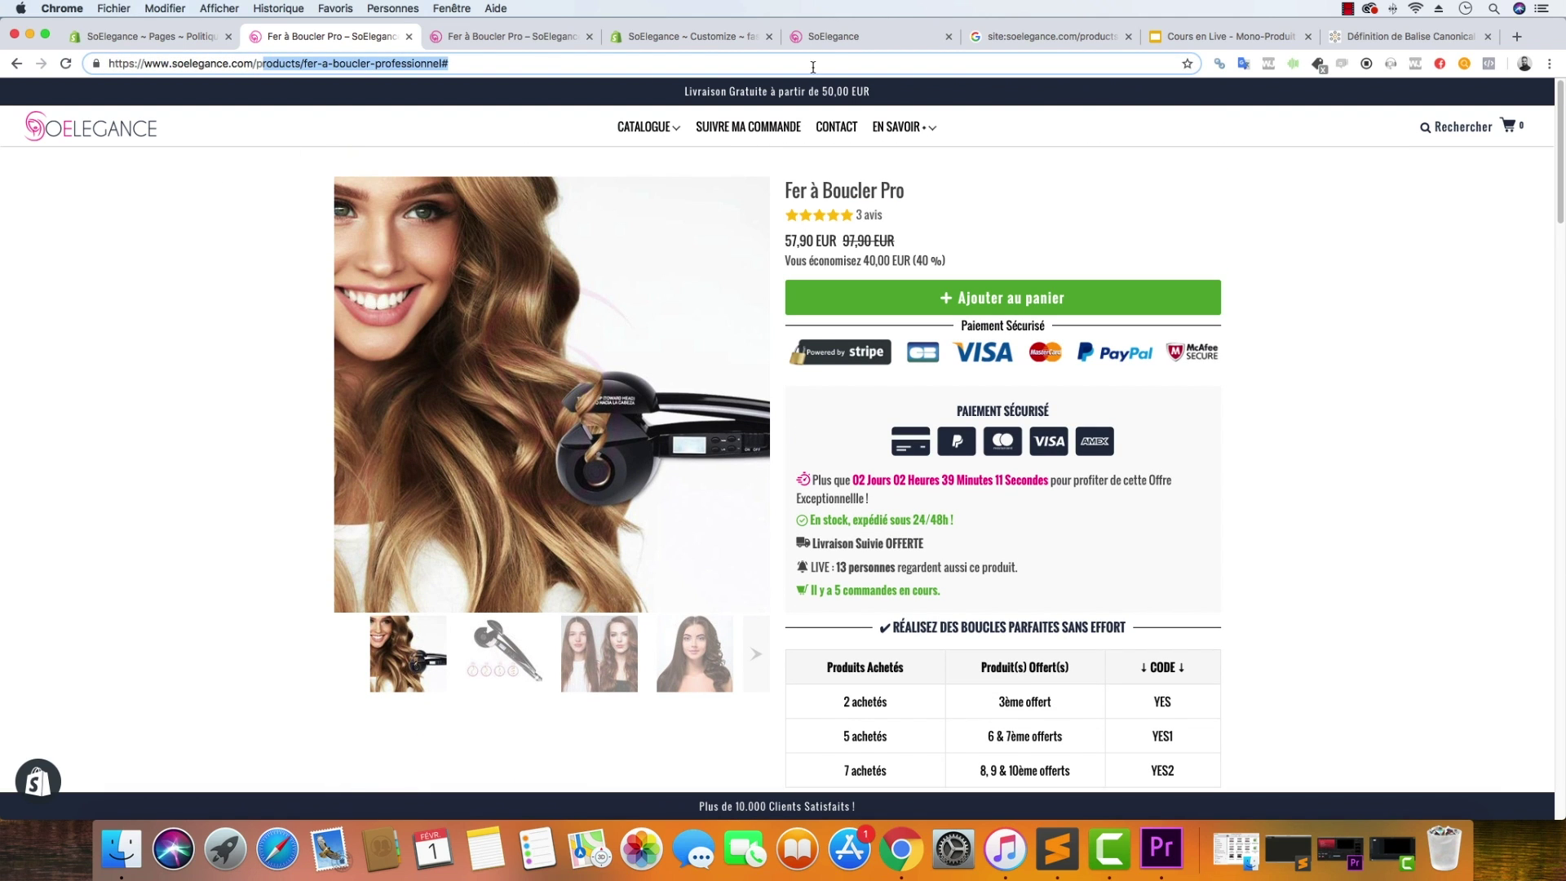
type("age")
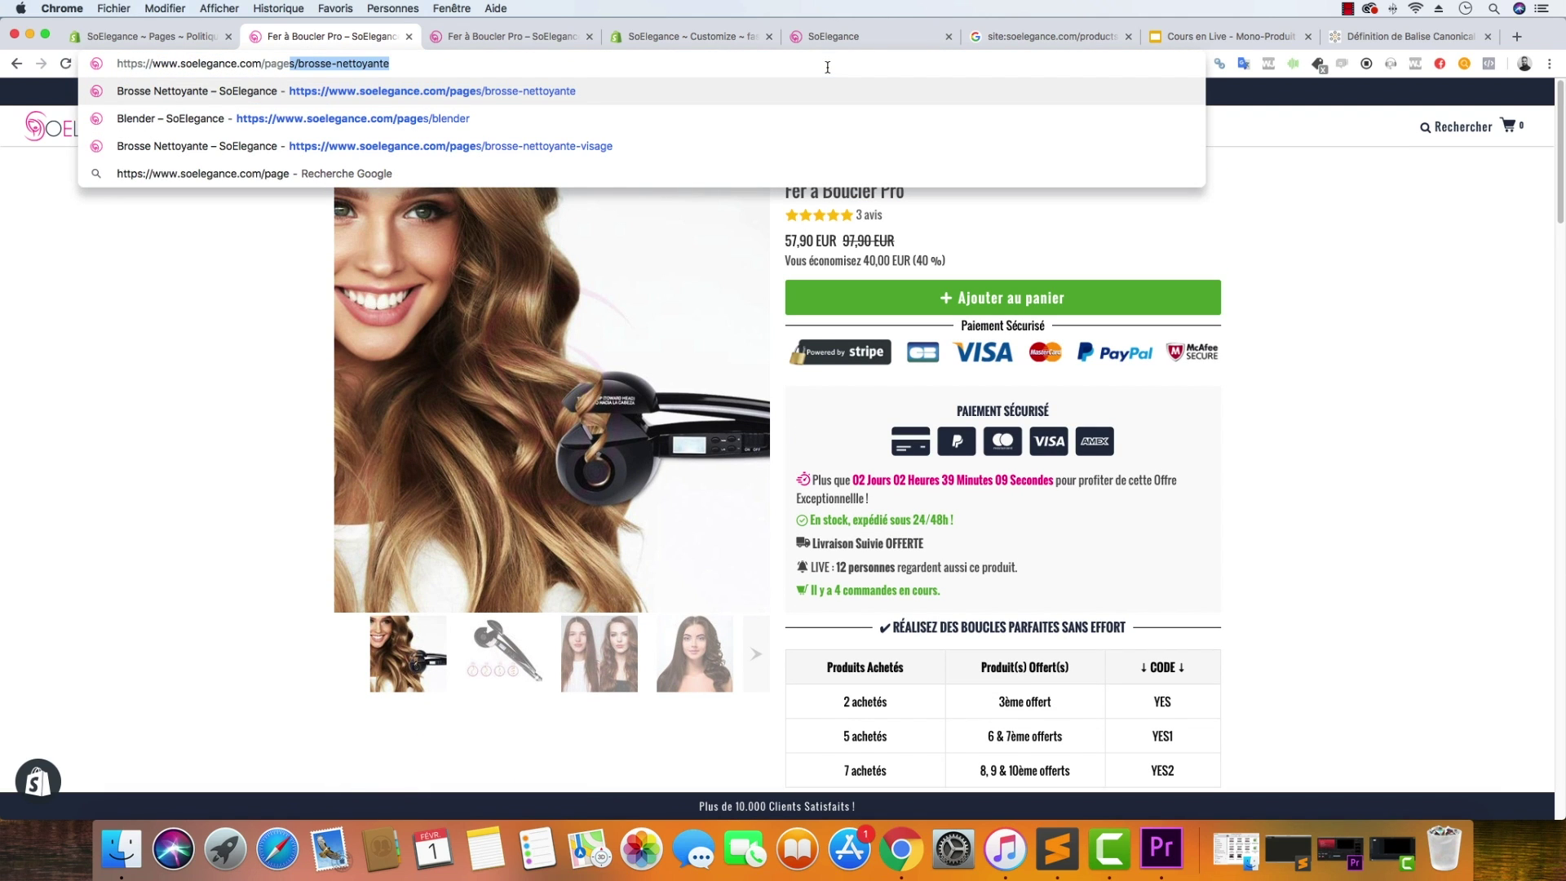
key("Return")
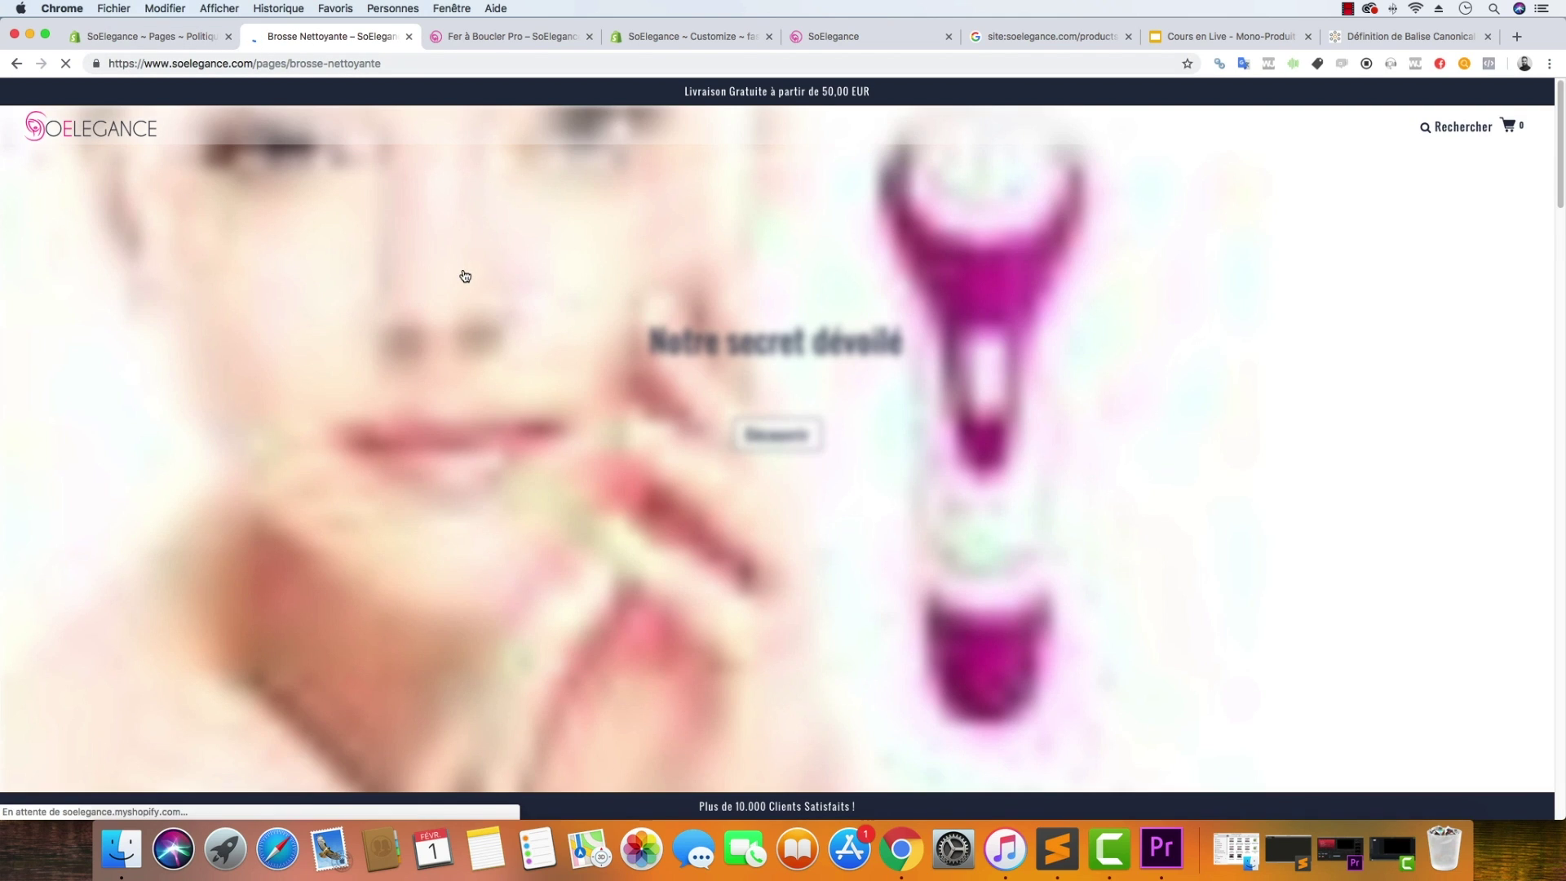
scroll(447, 314, "down", 15)
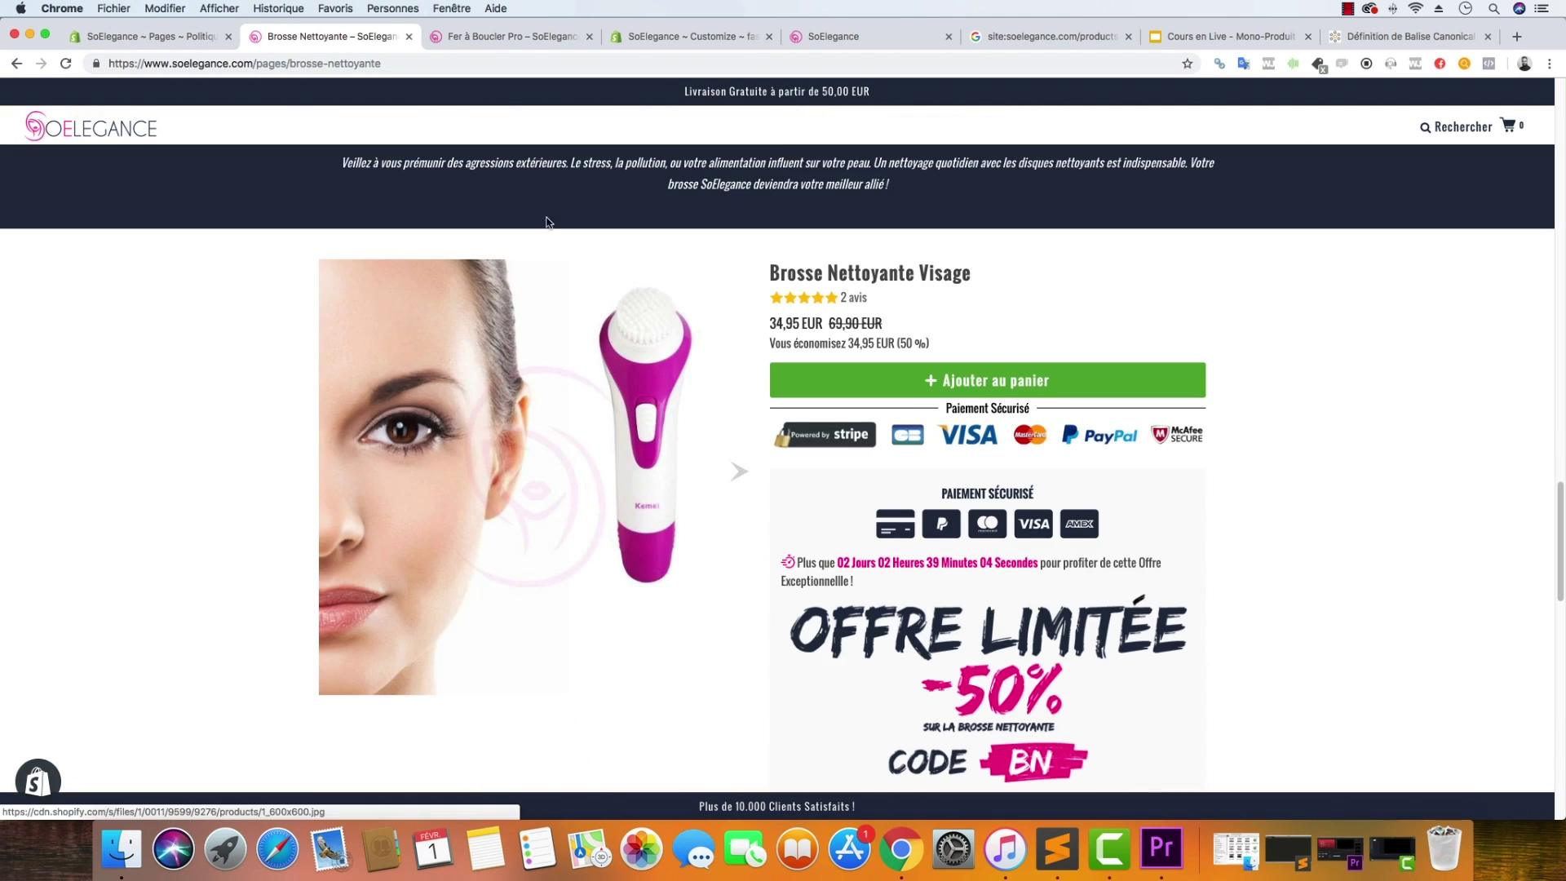
left_click(522, 36)
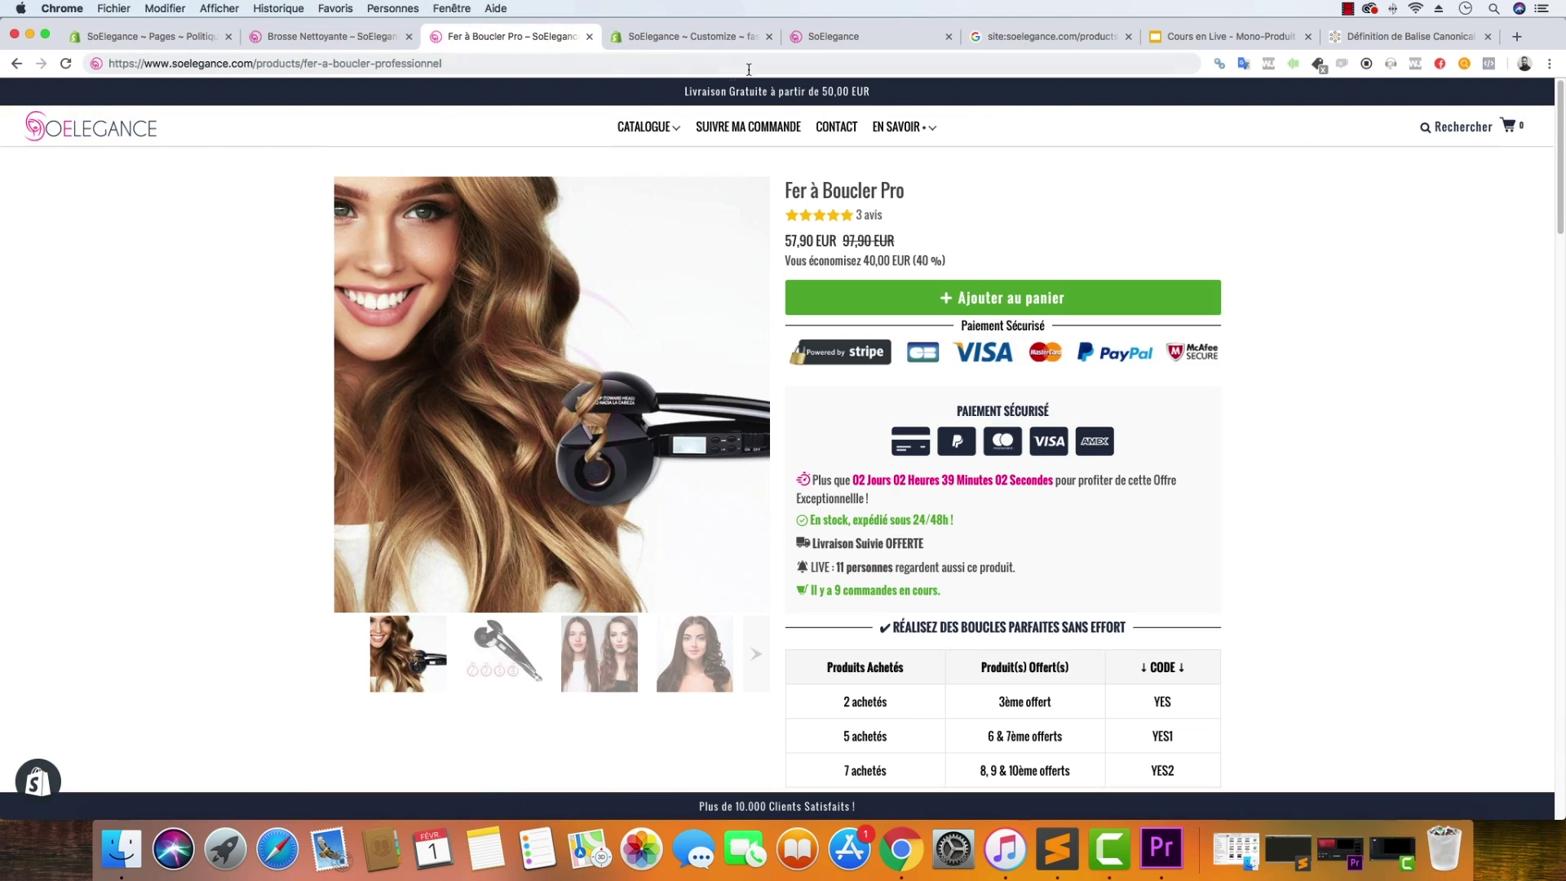